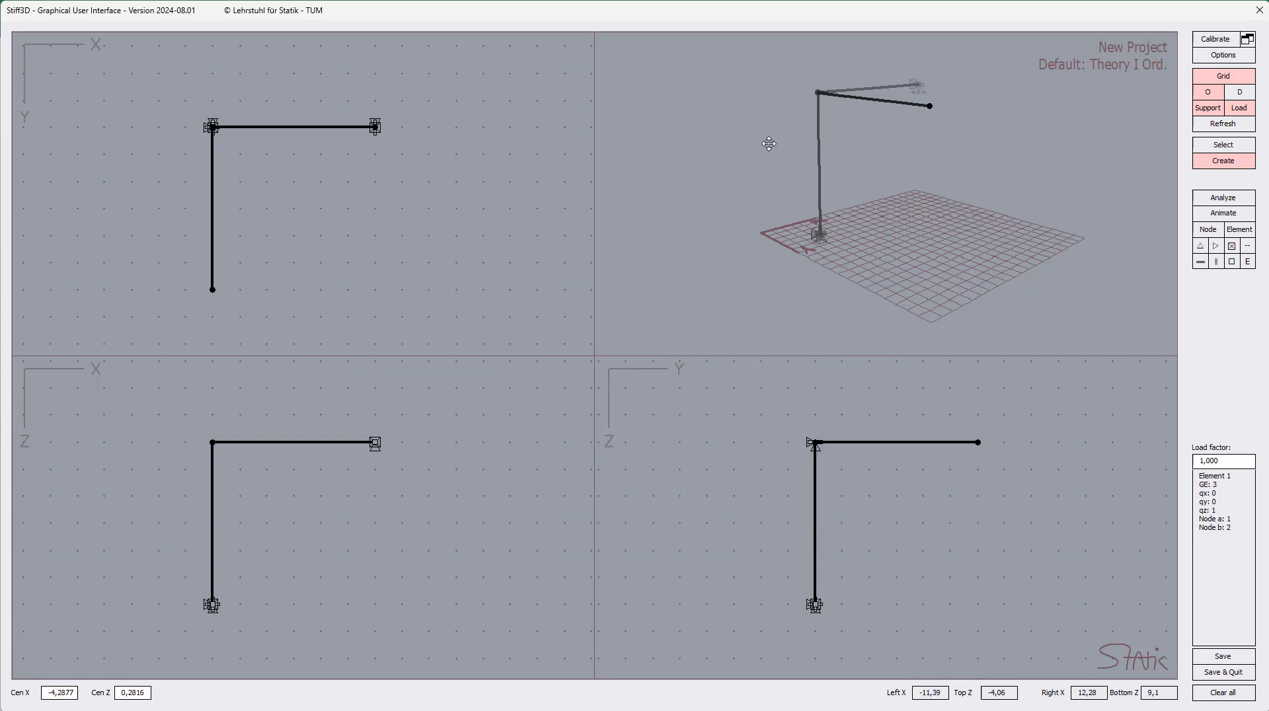
Step: Maximize the XZ view and apply a distributed load qz of 1 to the horizontal beam
{"action": "right_click", "coordinate": [464, 450]}
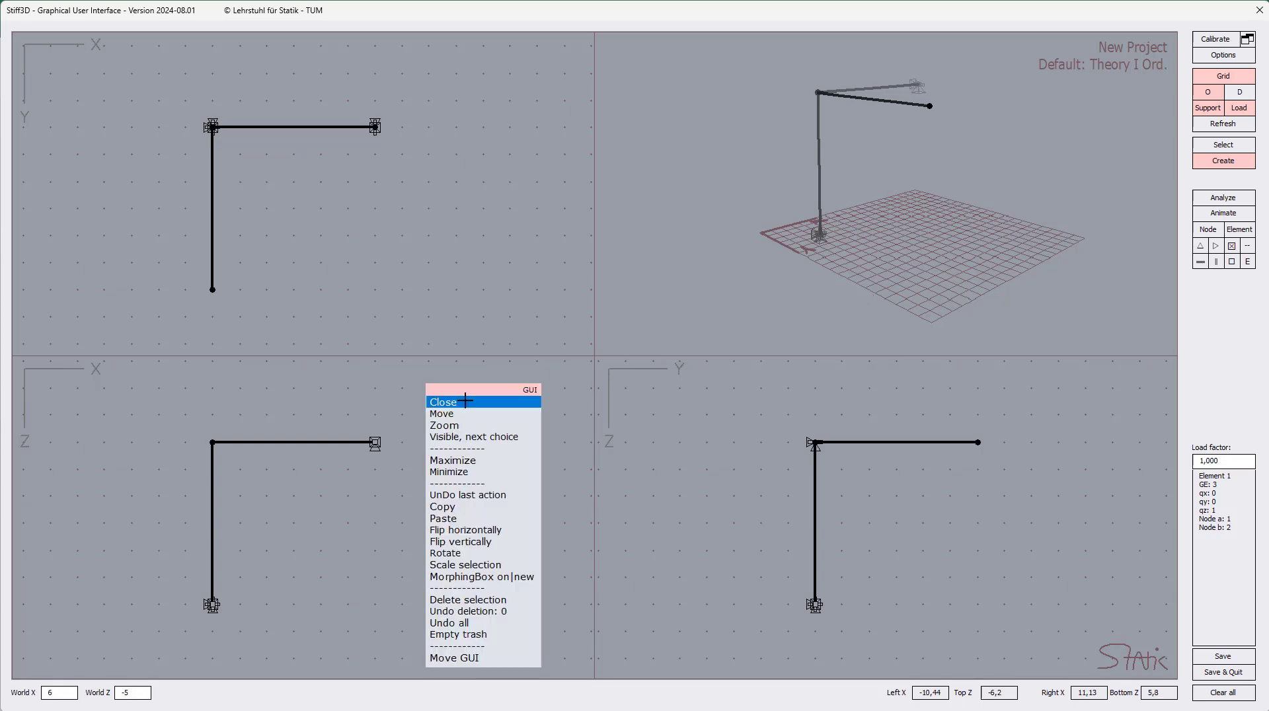
{"action": "left_click", "coordinate": [471, 461]}
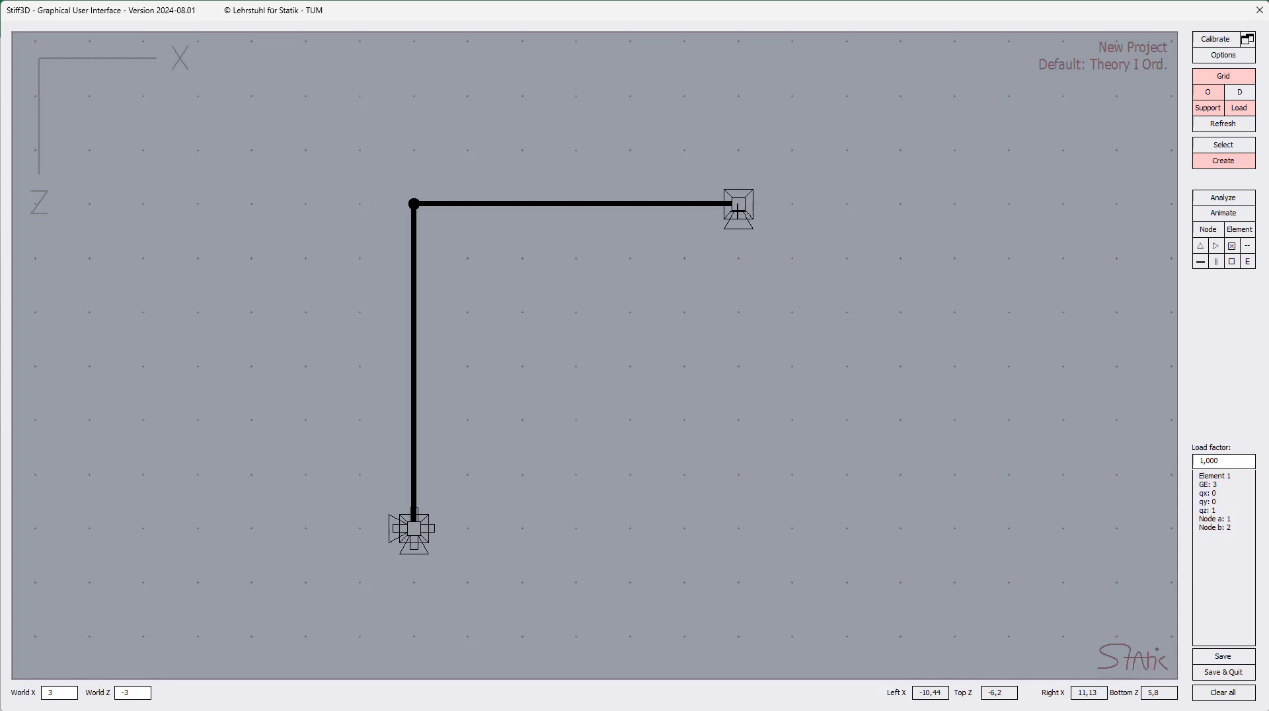
{"action": "left_click", "coordinate": [578, 201]}
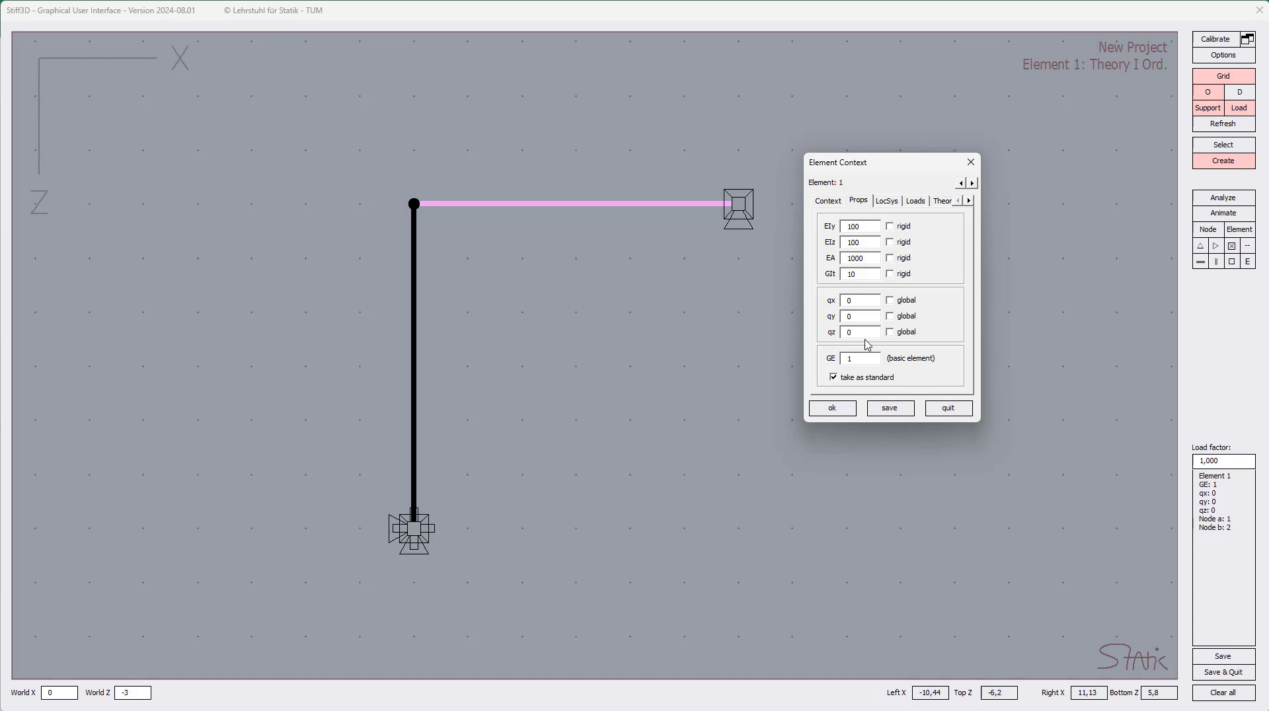
{"action": "type", "text": "1"}
{"action": "left_click", "coordinate": [849, 415]}
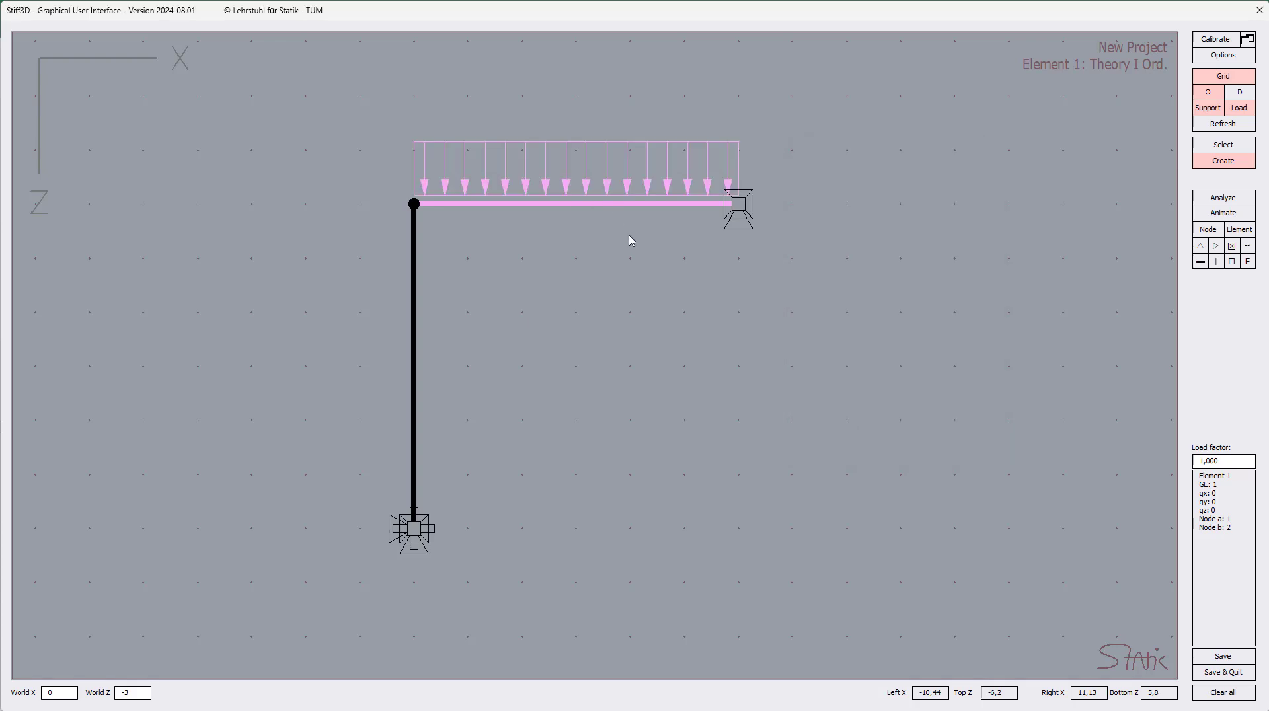
Step: Analyze the loaded frame, inspect its animated deformed shape, and return to create mode
{"action": "left_click", "coordinate": [1221, 201]}
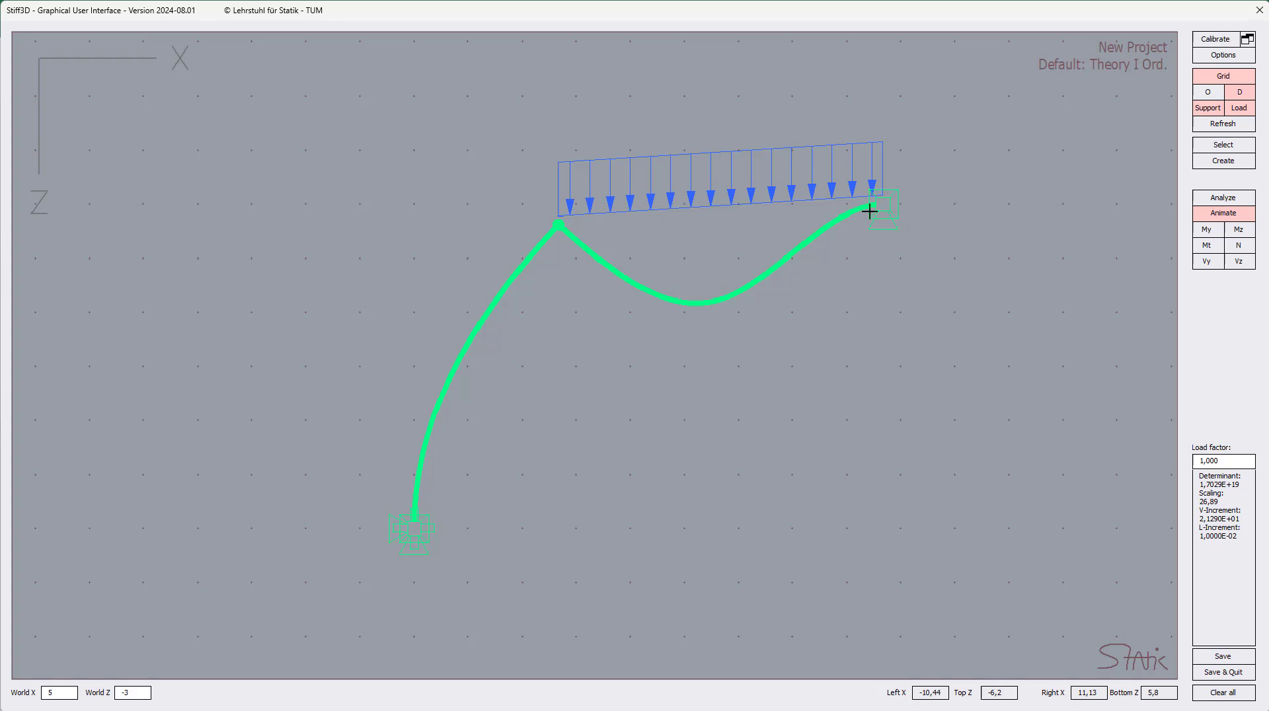
{"action": "left_click", "coordinate": [863, 285]}
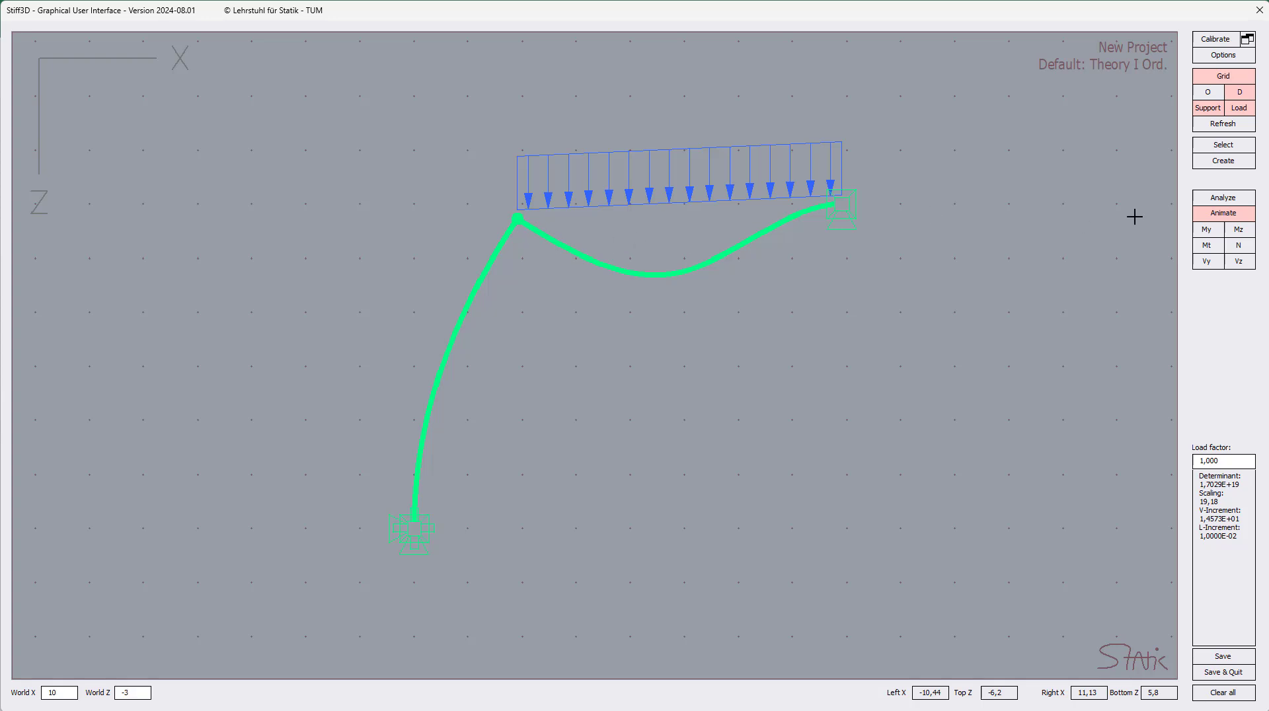
{"action": "left_click", "coordinate": [1223, 162]}
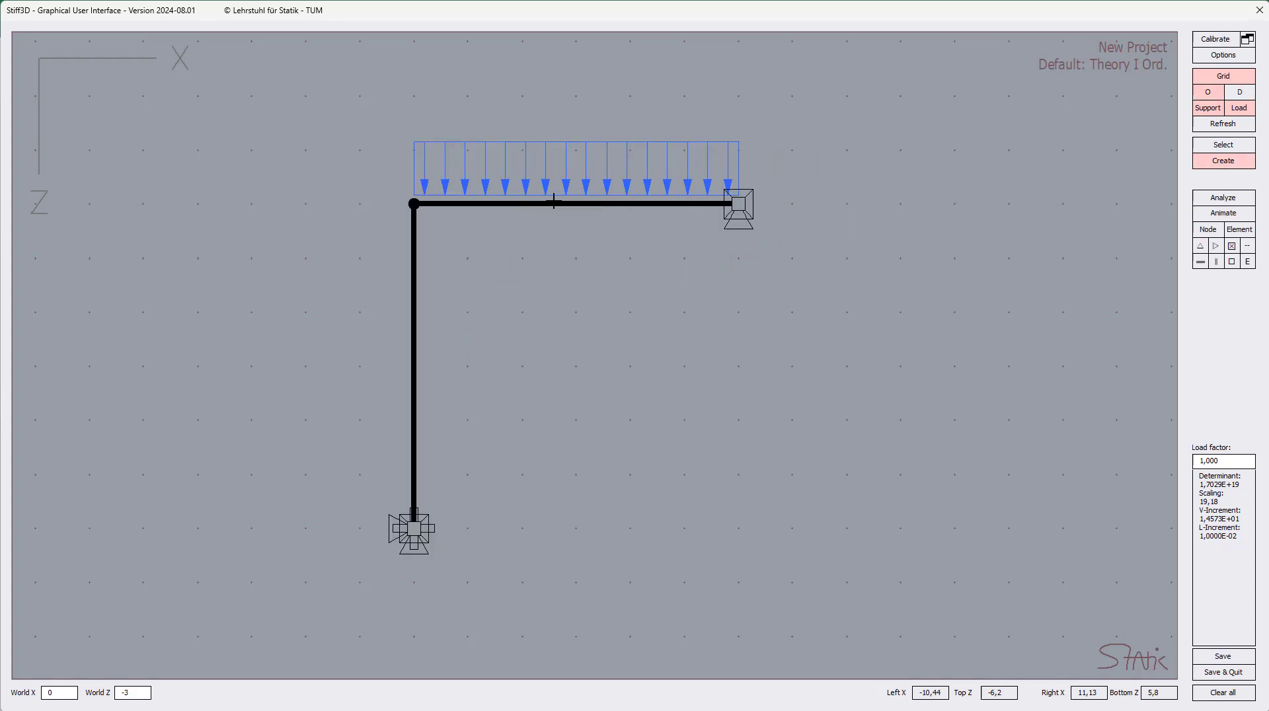
Step: Set the horizontal beam's basic element type GE to 3 to hinge both of its ends
{"action": "left_click", "coordinate": [573, 204]}
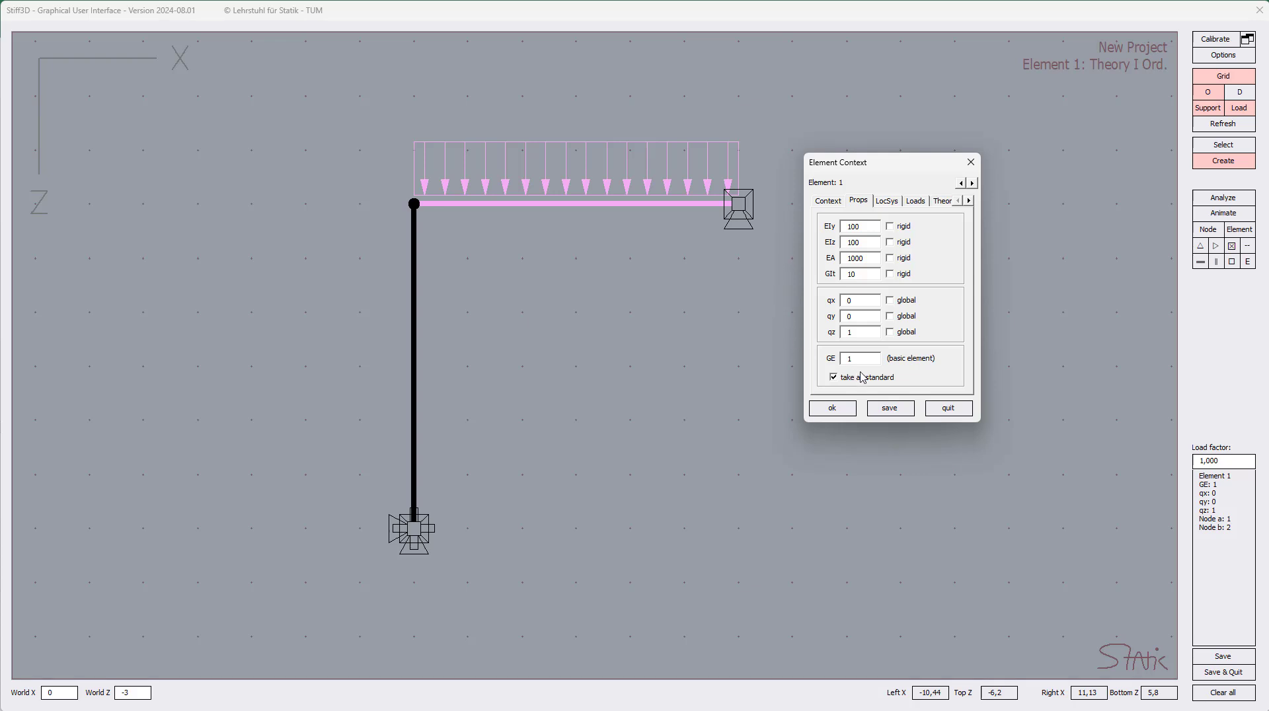
{"action": "key", "text": "BackSpace"}
{"action": "type", "text": "2"}
{"action": "left_click", "coordinate": [888, 409]}
{"action": "left_click", "coordinate": [832, 408]}
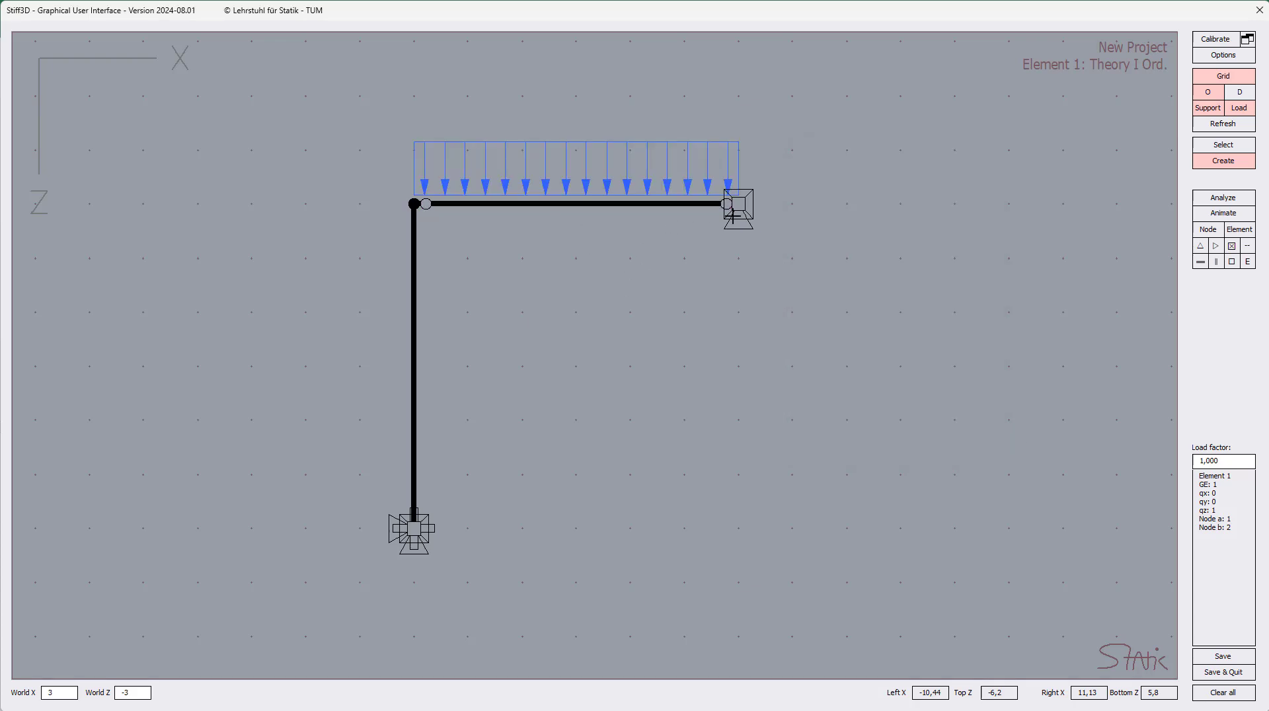
Step: Analyze the frame and display the My bending moment of the horizontal beam
{"action": "left_click", "coordinate": [1231, 201]}
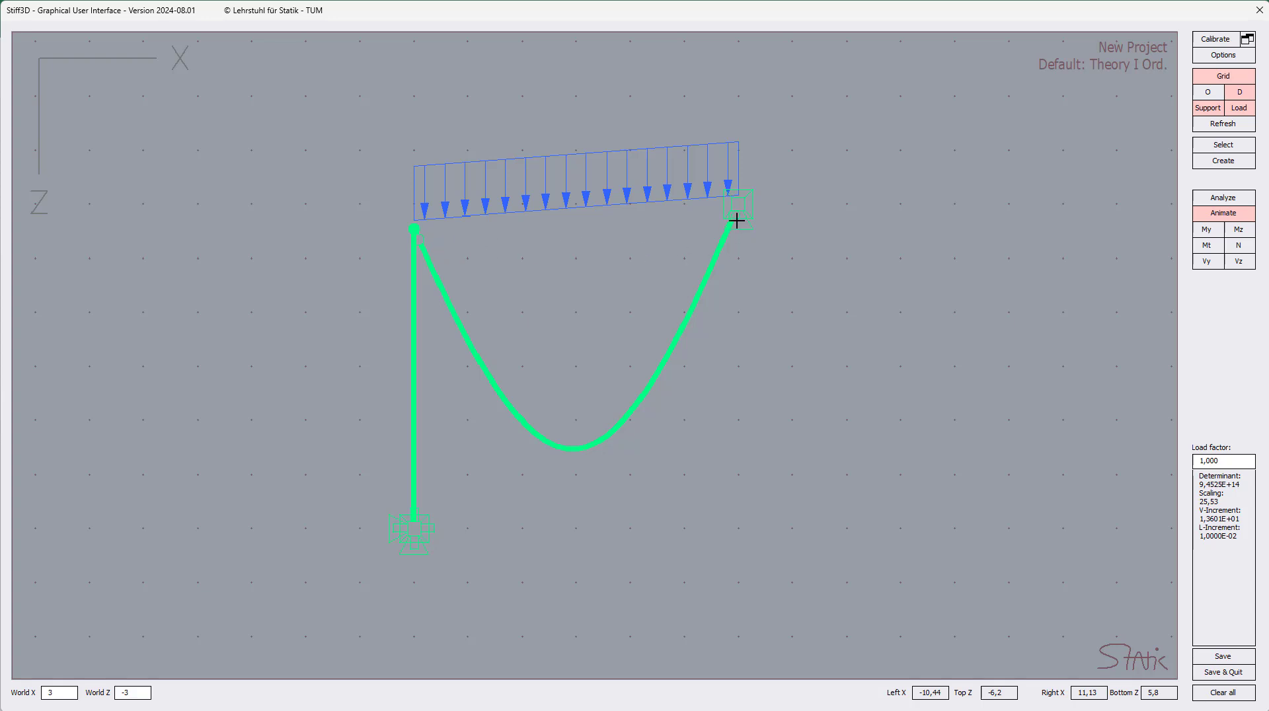
{"action": "left_click", "coordinate": [1213, 232]}
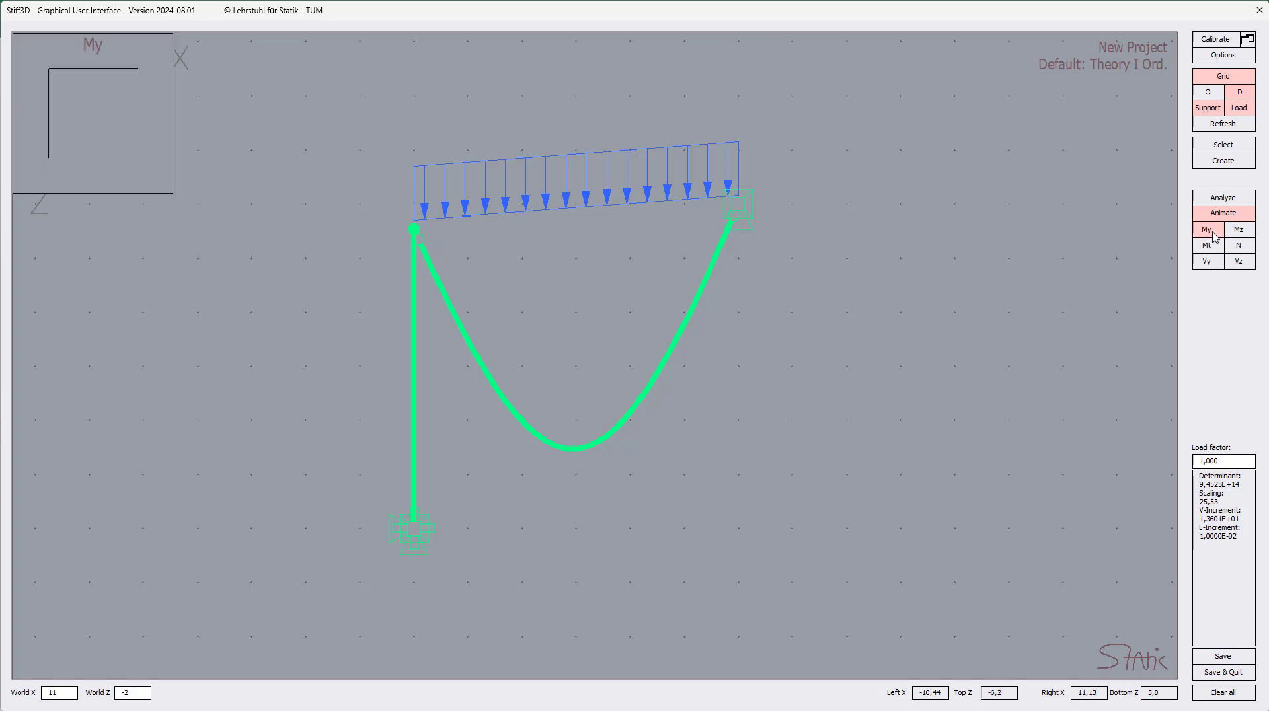
{"action": "left_click", "coordinate": [521, 425]}
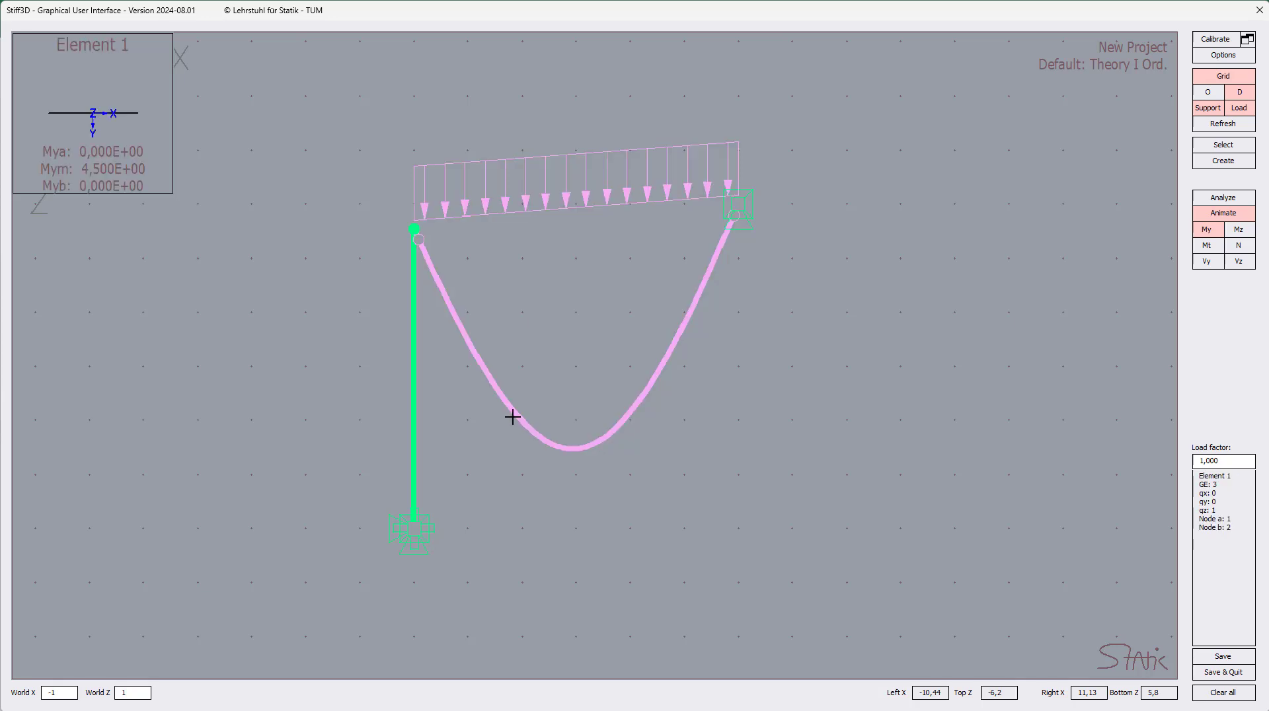
Step: Switch the My diagram to the XZ projection and enlarge its inset to examine the horizontal beam's moment curve
{"action": "right_click", "coordinate": [68, 51]}
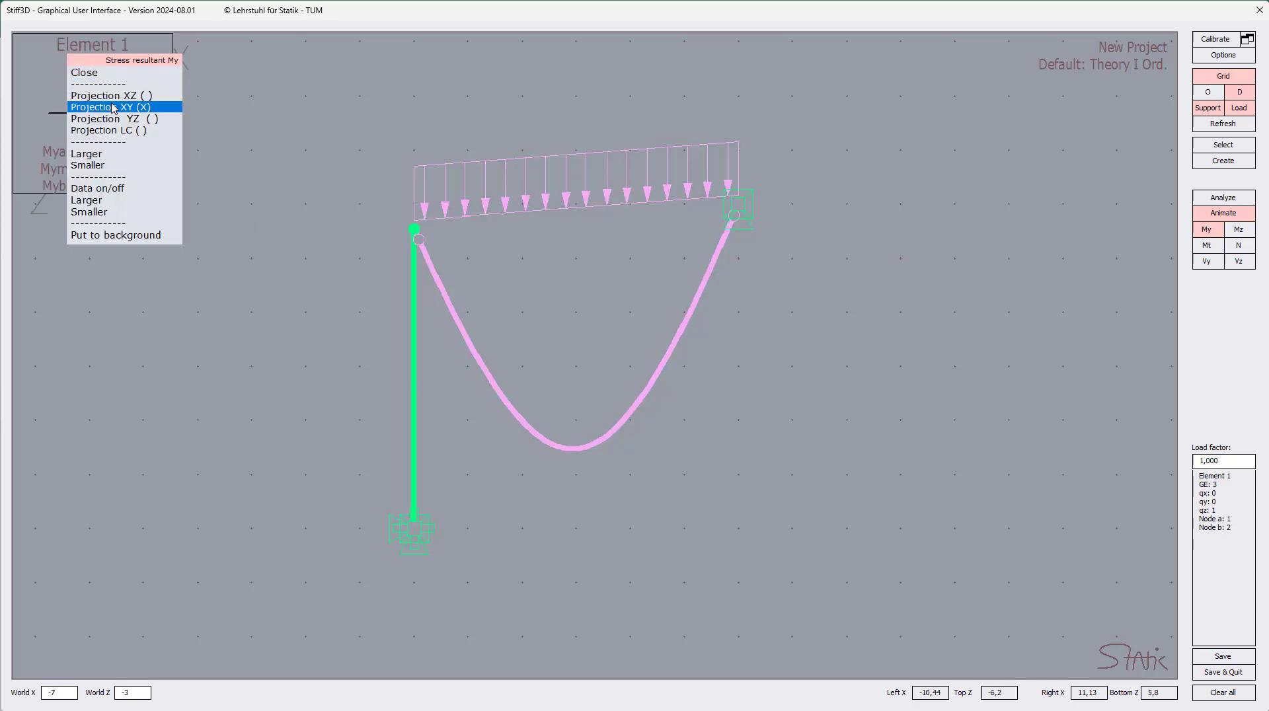
{"action": "left_click", "coordinate": [103, 96]}
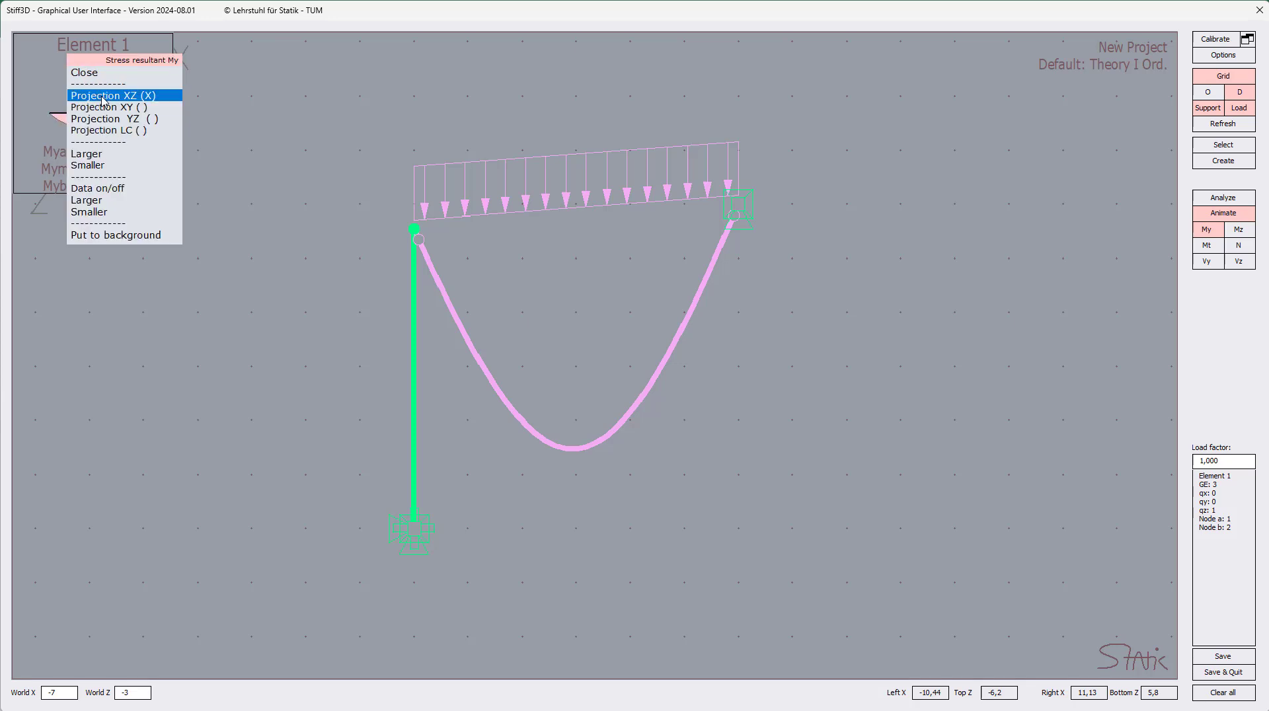
{"action": "left_click", "coordinate": [89, 72]}
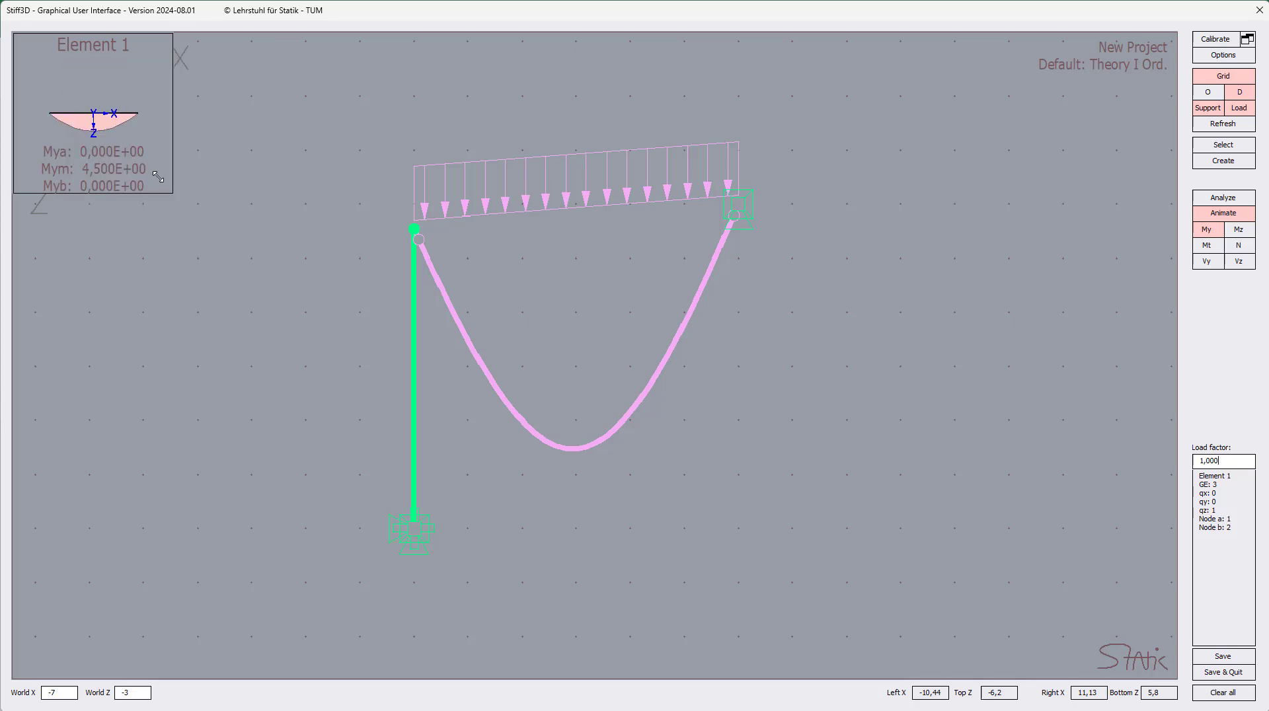
{"action": "left_click_drag", "start_coordinate": [167, 196], "coordinate": [327, 298]}
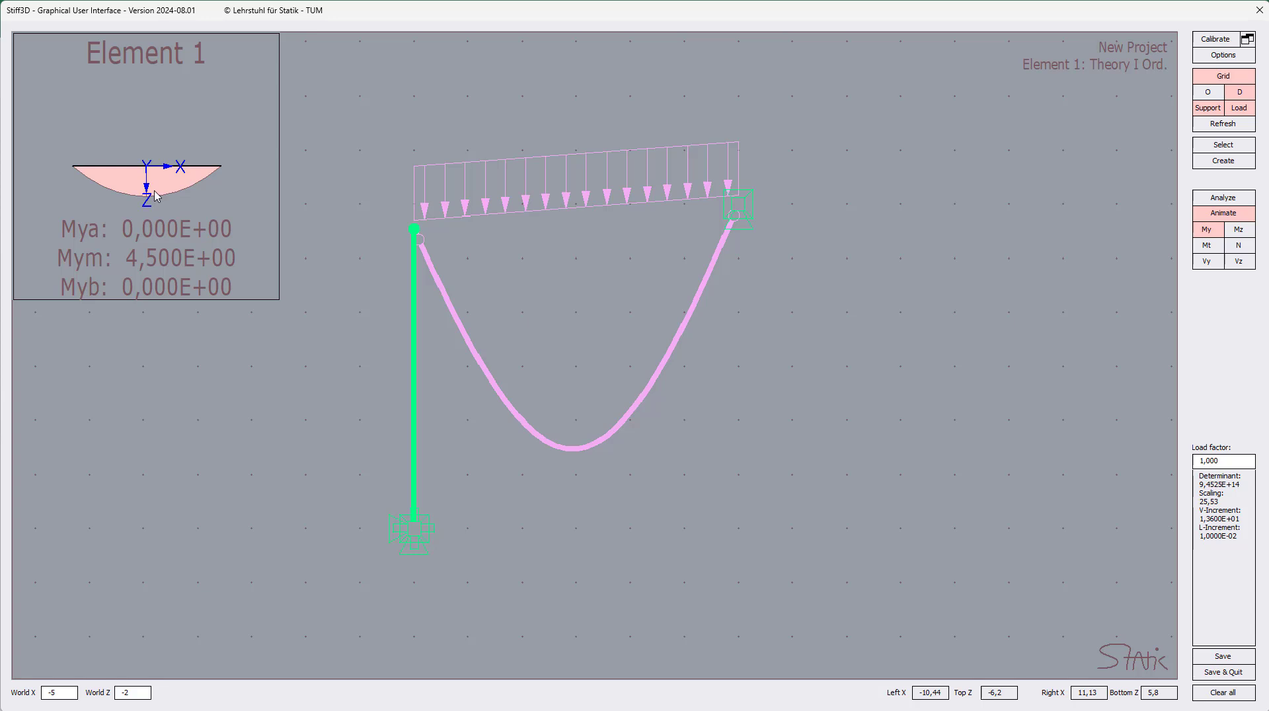
{"action": "left_click", "coordinate": [570, 451]}
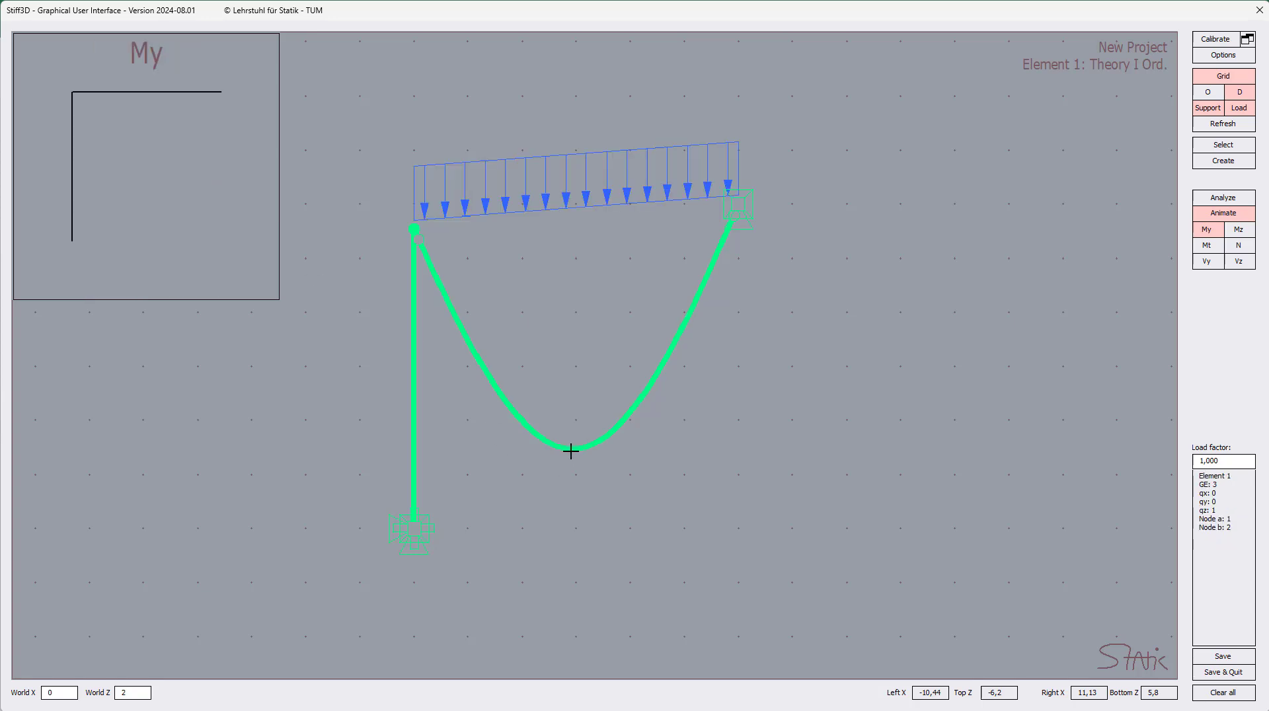
{"action": "left_click_drag", "start_coordinate": [571, 451], "coordinate": [569, 453]}
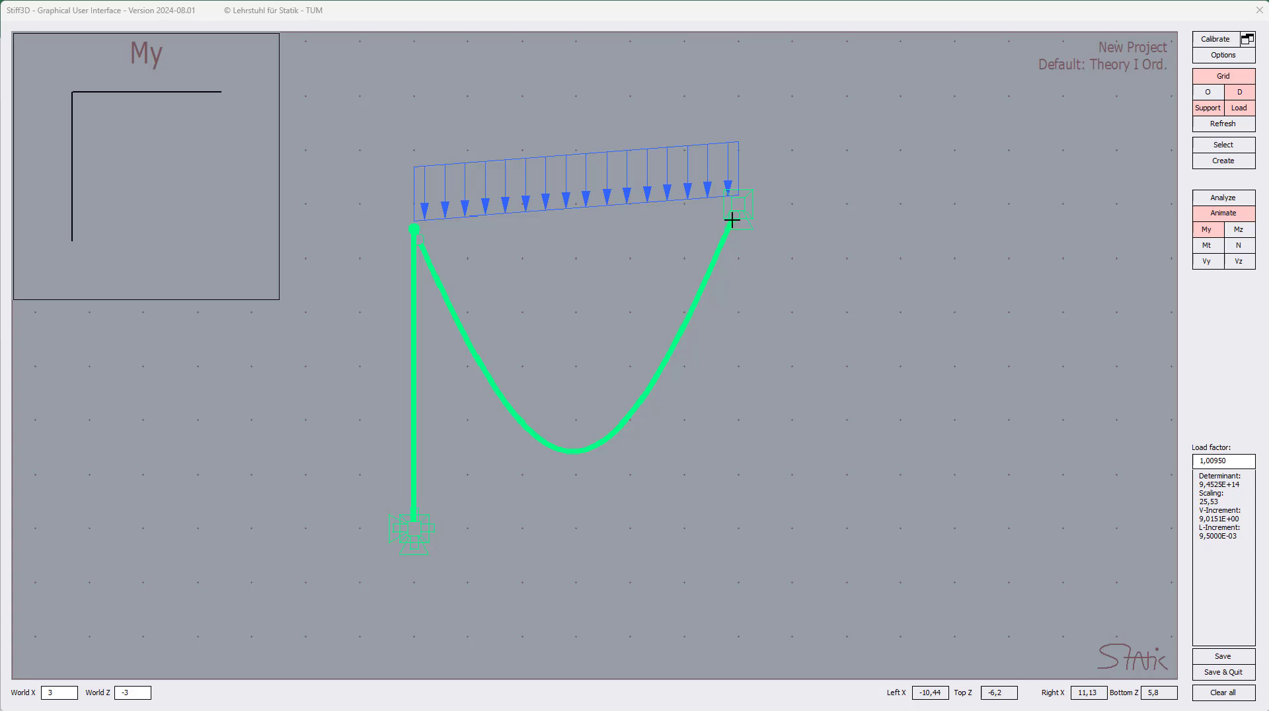
Step: Change the horizontal beam's basic element type GE to 2a, hinging only the end at the column
{"action": "left_click", "coordinate": [1217, 161]}
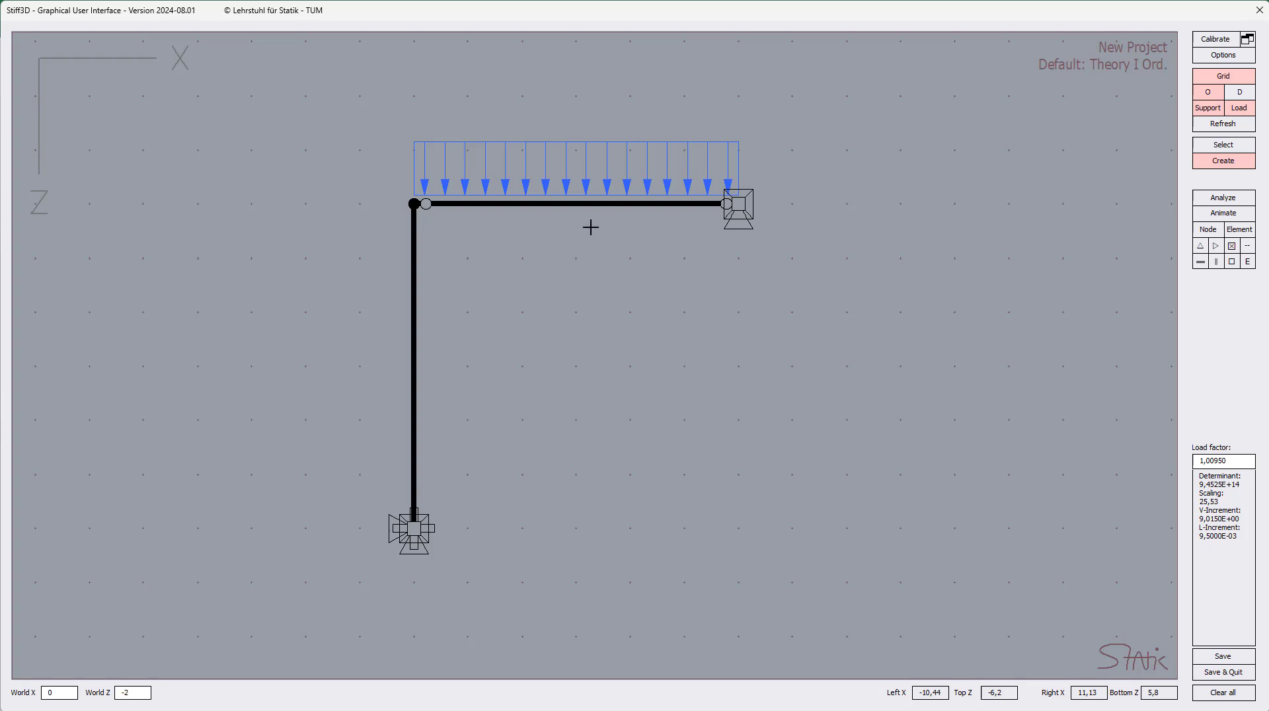
{"action": "left_click", "coordinate": [586, 203]}
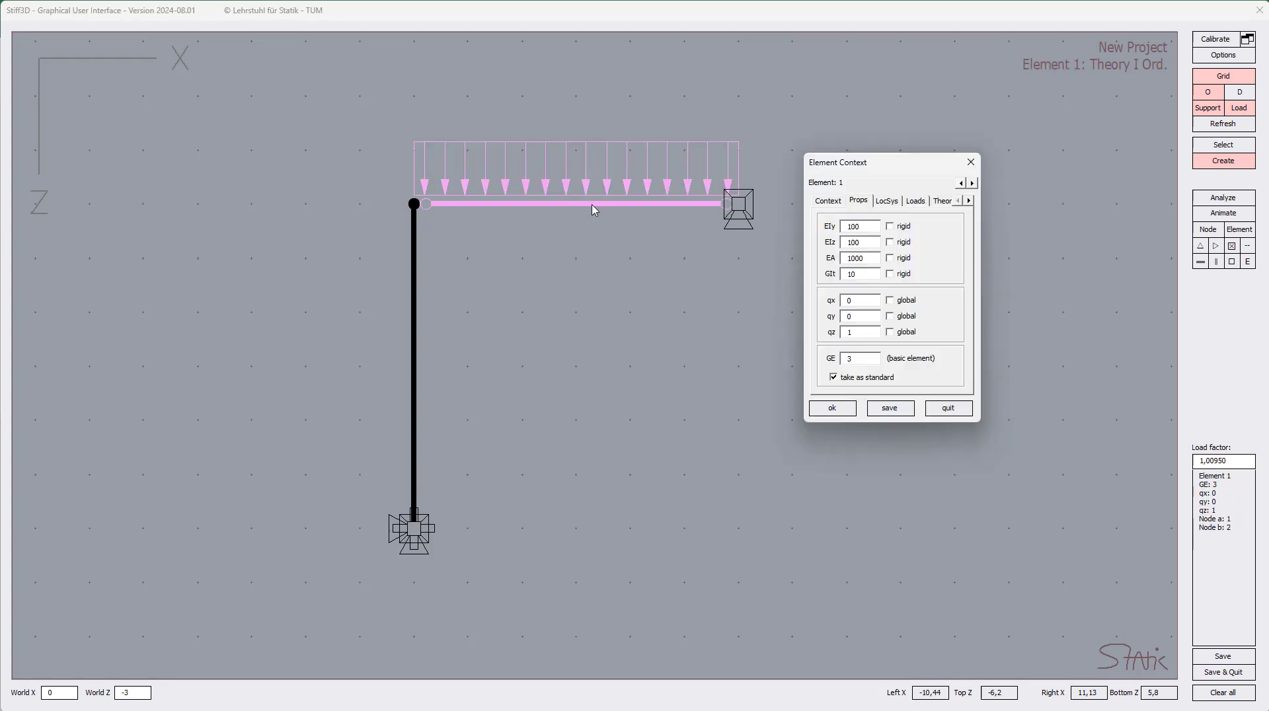
{"action": "left_click_drag", "start_coordinate": [868, 355], "coordinate": [836, 360]}
{"action": "left_click", "coordinate": [833, 408]}
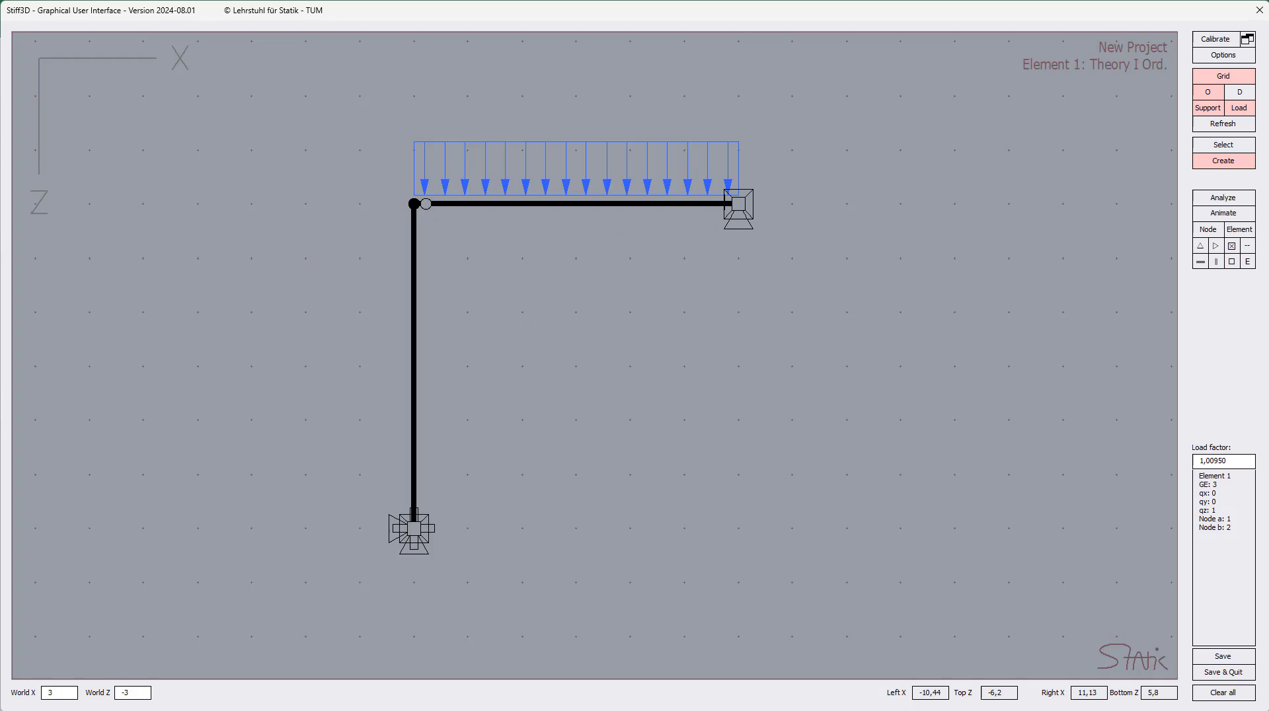
Step: Analyze the frame with the hinge at the column, hide the My diagram, and return to create mode
{"action": "left_click", "coordinate": [1218, 199]}
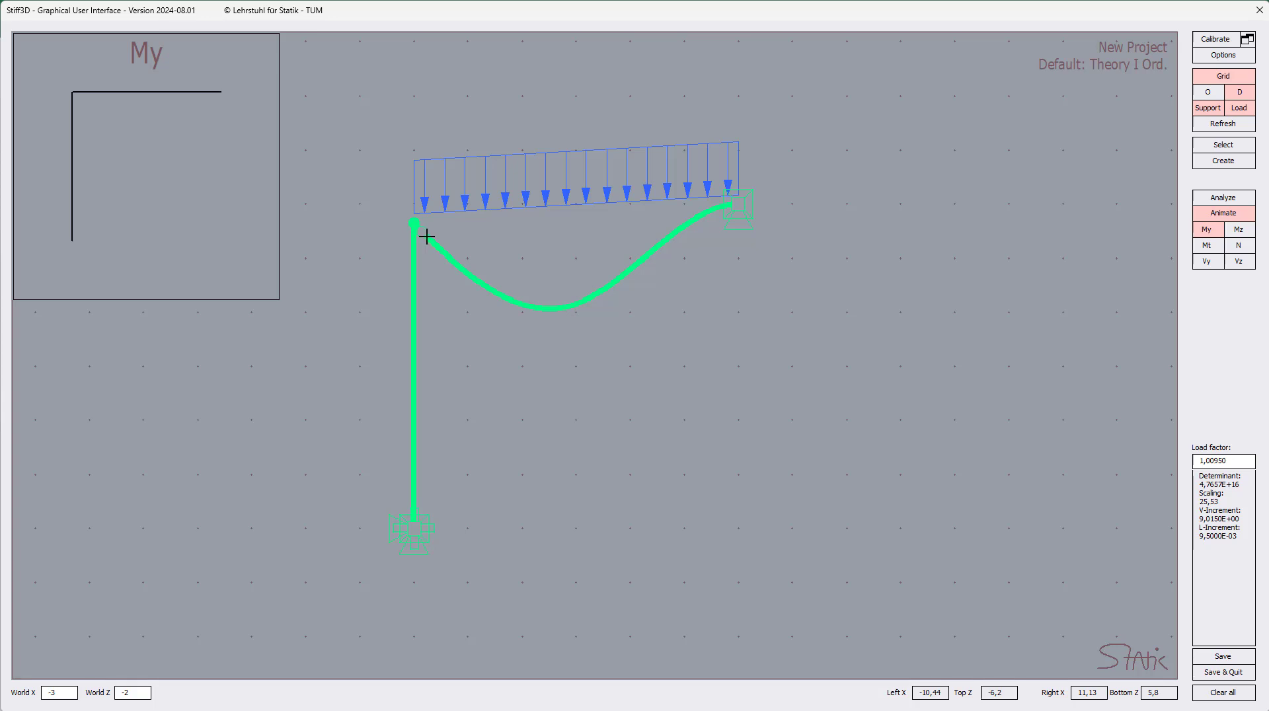
{"action": "left_click", "coordinate": [1207, 231]}
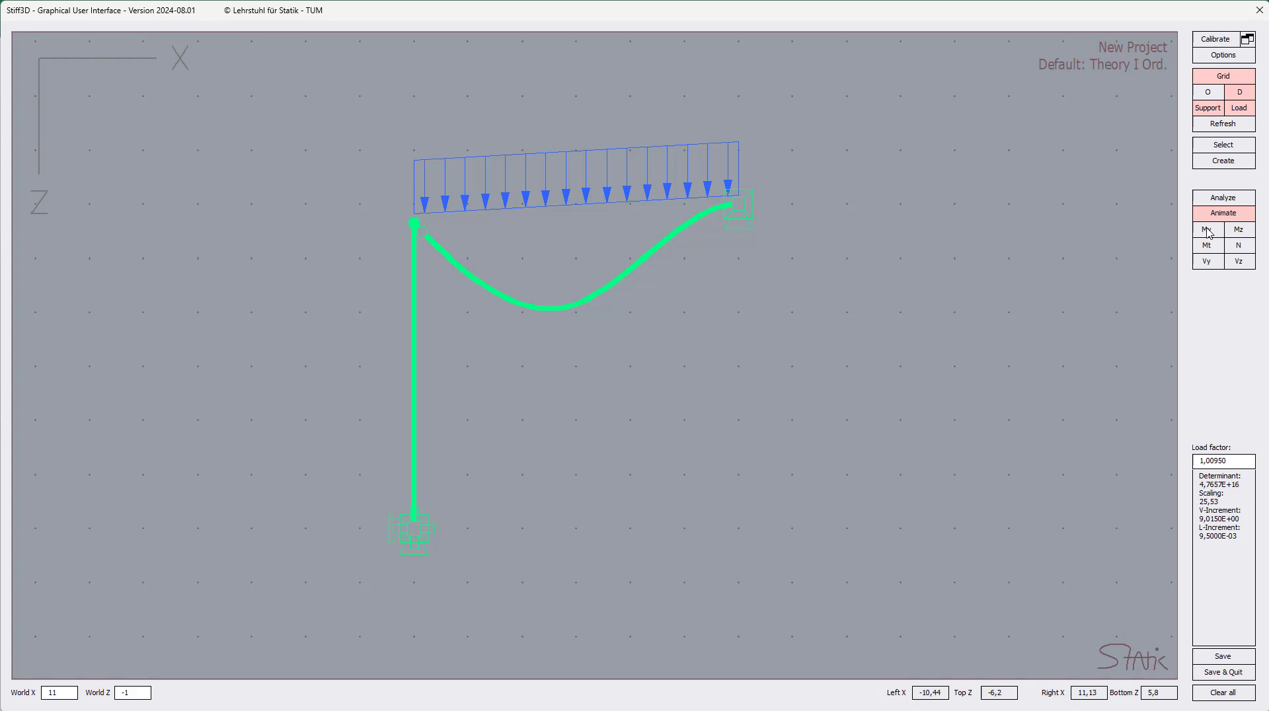
{"action": "left_click", "coordinate": [1224, 160]}
Step: Change the horizontal beam's basic element type GE to 2b, hinging only the end at the support
{"action": "left_click", "coordinate": [621, 206]}
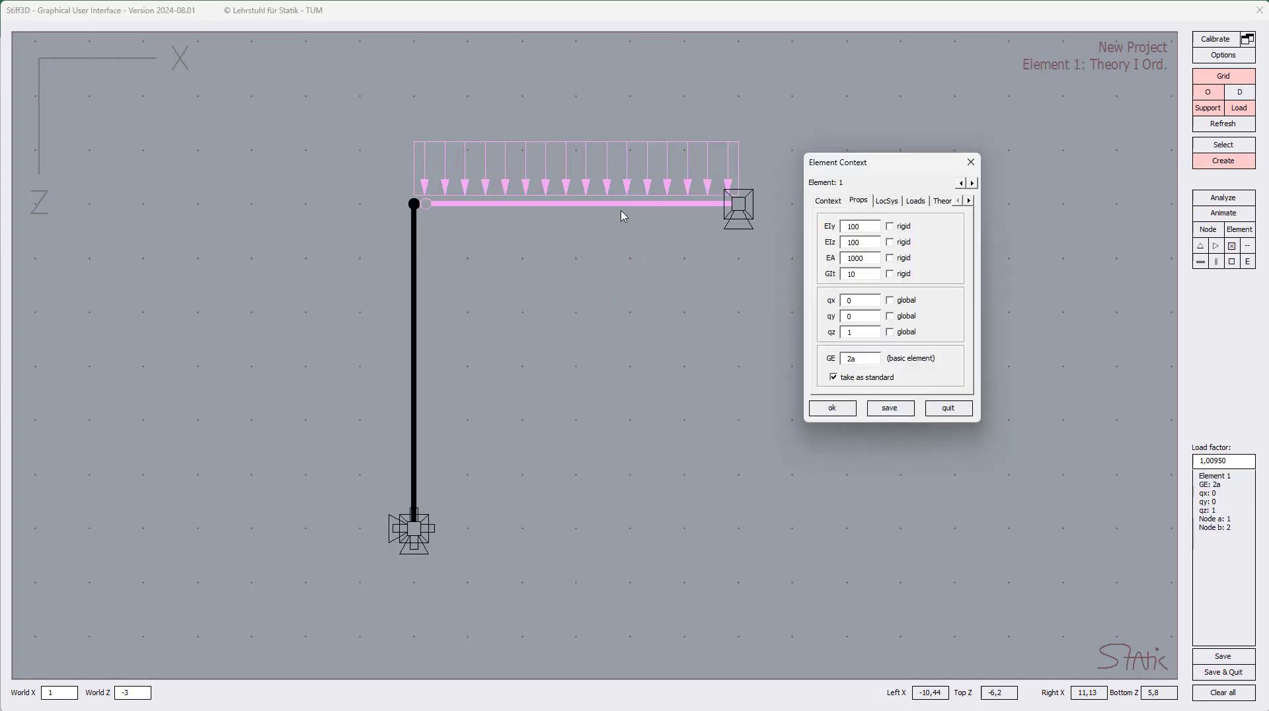
{"action": "left_click_drag", "start_coordinate": [855, 362], "coordinate": [825, 365]}
{"action": "left_click", "coordinate": [852, 407]}
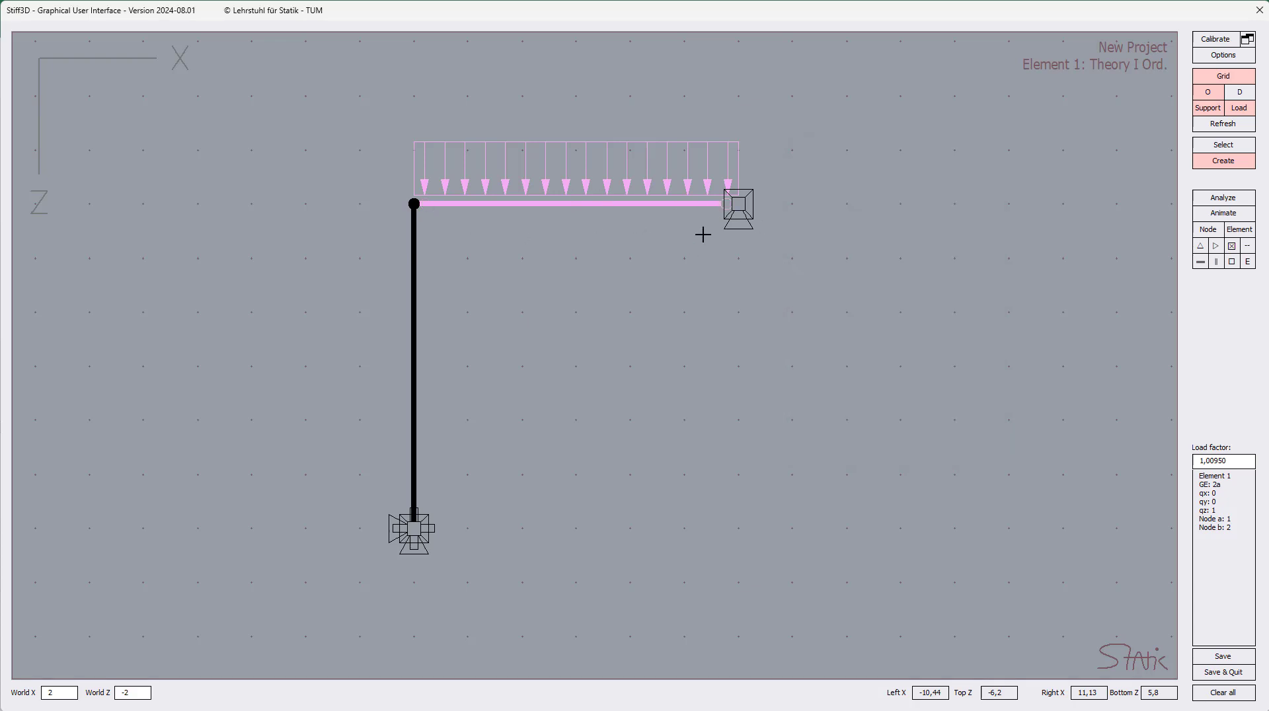
{"action": "left_click", "coordinate": [692, 254]}
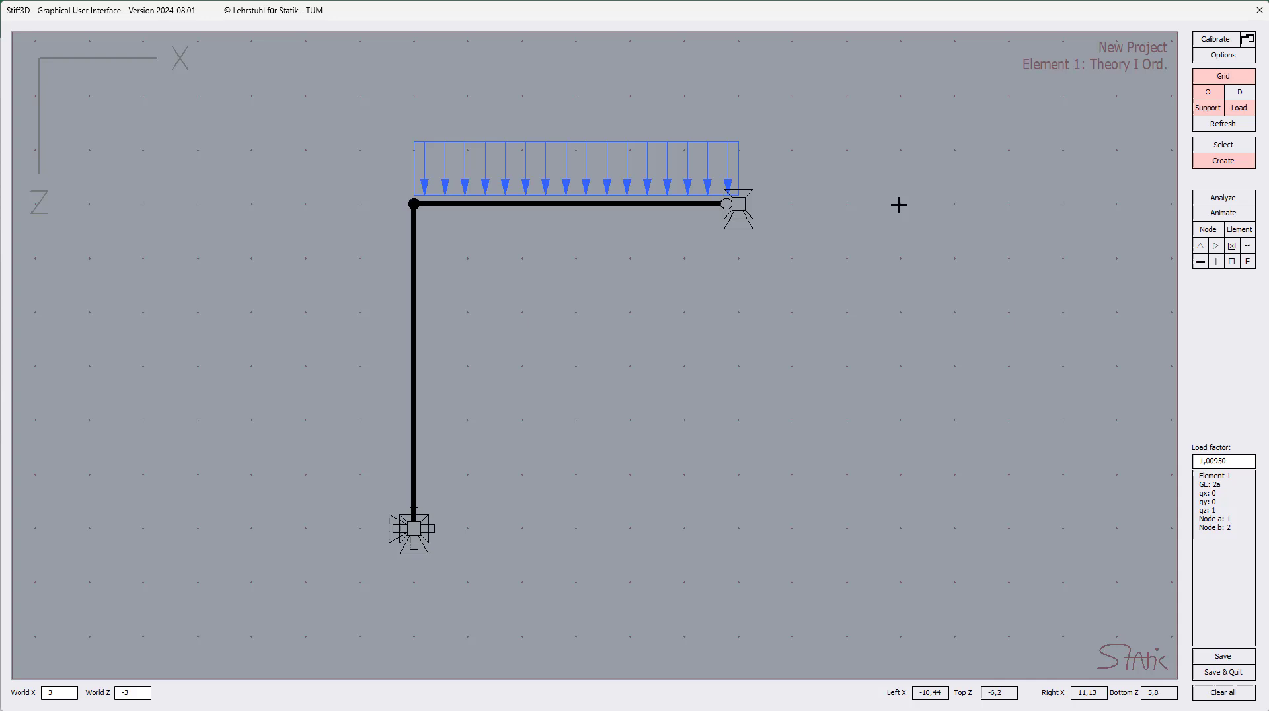
Step: Analyze the frame with the hinge at the support, inspect its deformed shape, and return to create mode
{"action": "left_click", "coordinate": [1206, 199]}
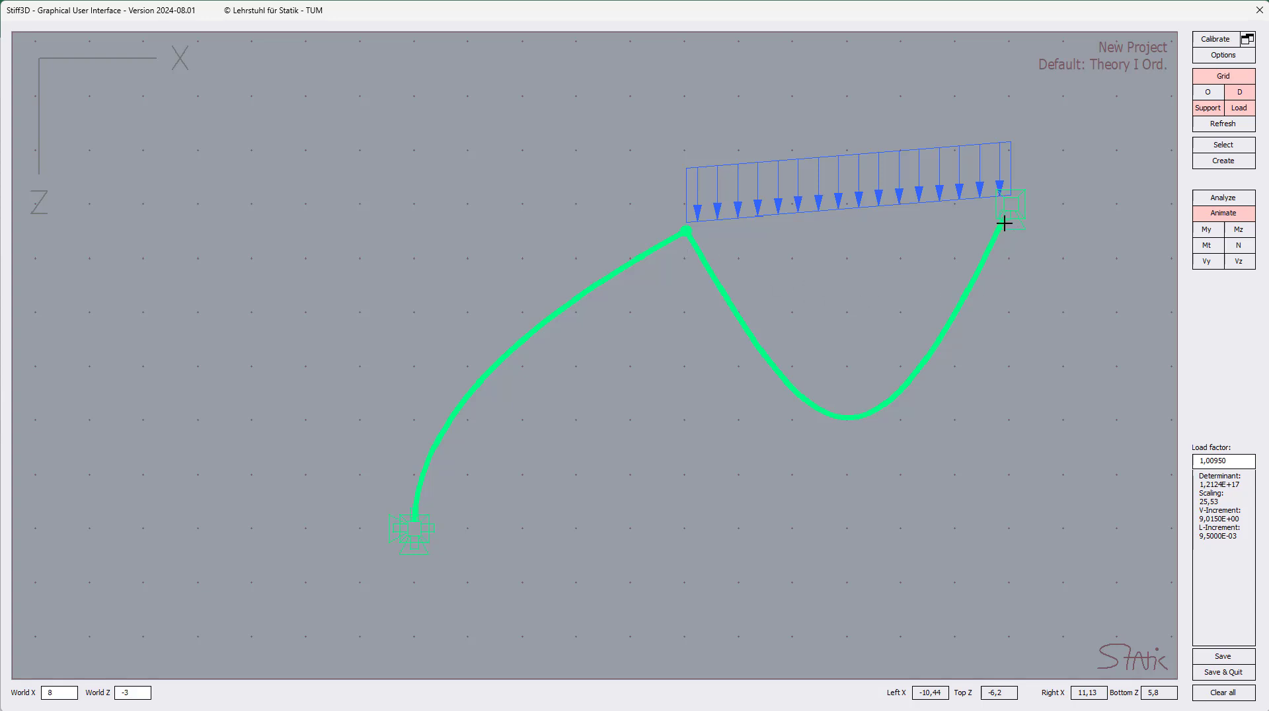
{"action": "left_click", "coordinate": [1245, 160]}
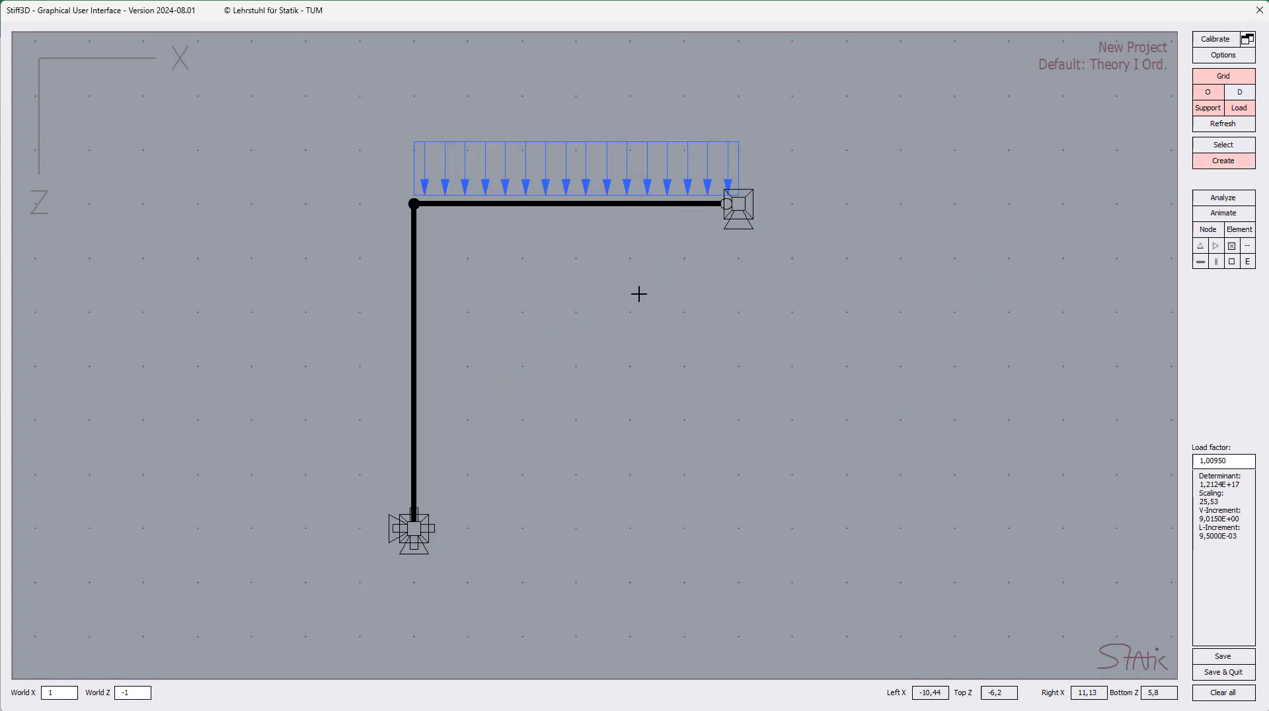
Step: Remove the distributed load from the horizontal beam by setting its qz to 0
{"action": "right_click", "coordinate": [613, 207]}
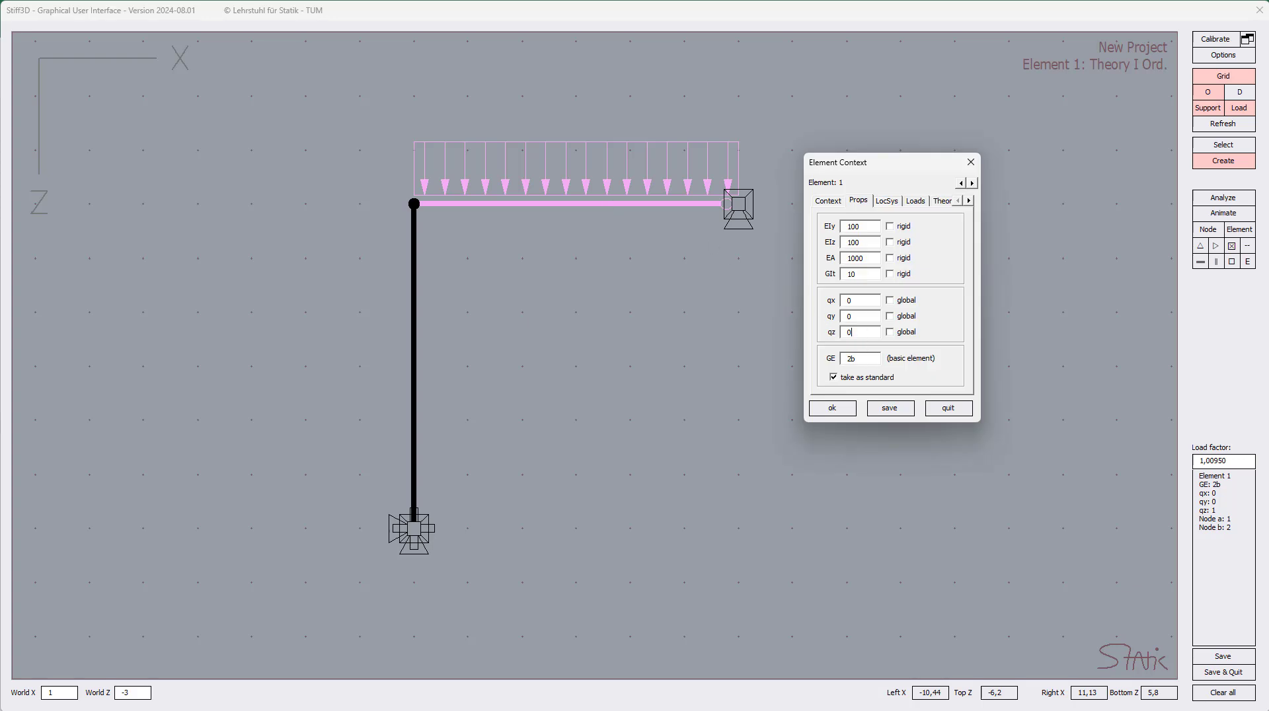
{"action": "left_click", "coordinate": [838, 406]}
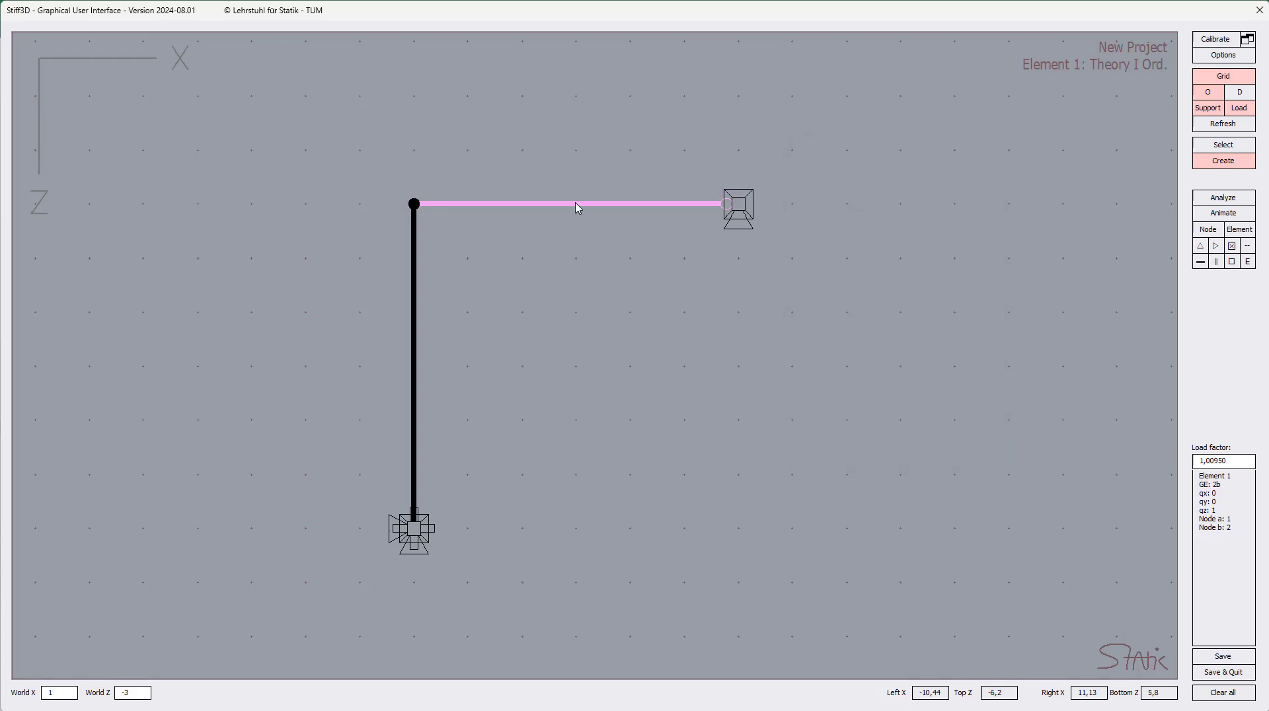
{"action": "left_click", "coordinate": [645, 261]}
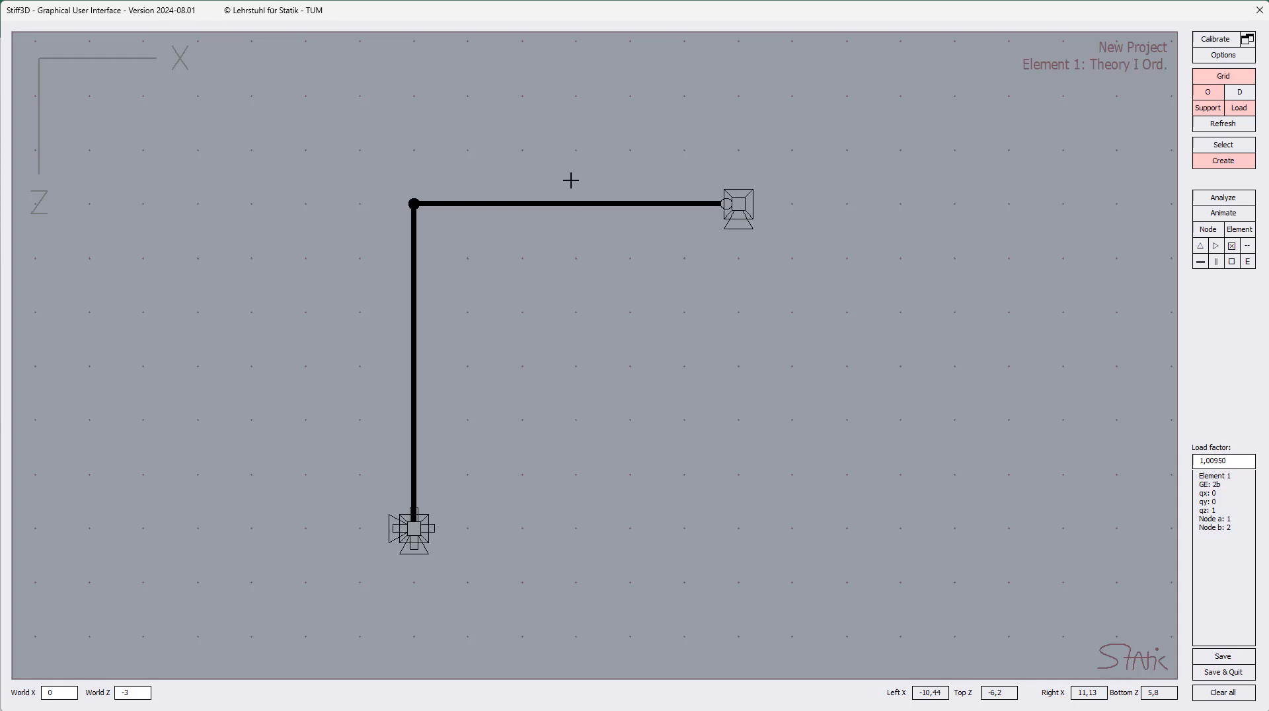
Step: Split the horizontal beam at ratio 0,5 to add a node at its midpoint
{"action": "left_click", "coordinate": [575, 203]}
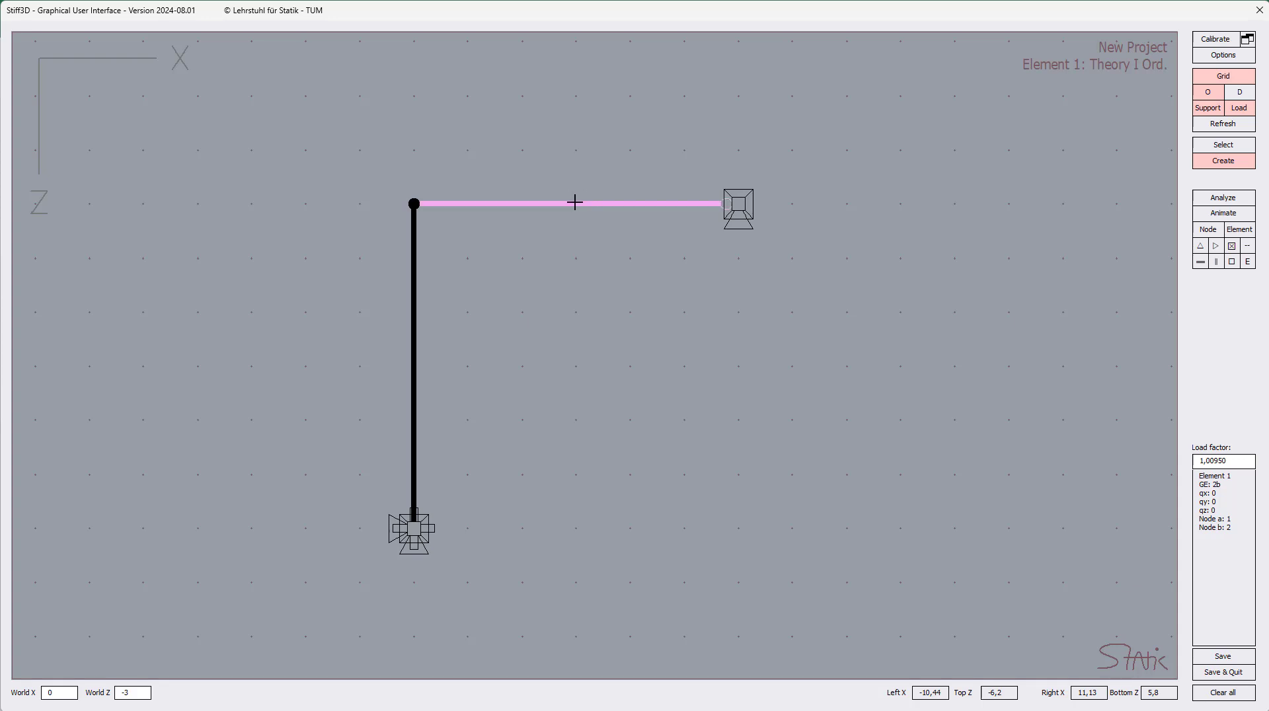
{"action": "right_click", "coordinate": [576, 202]}
{"action": "left_click", "coordinate": [575, 213]}
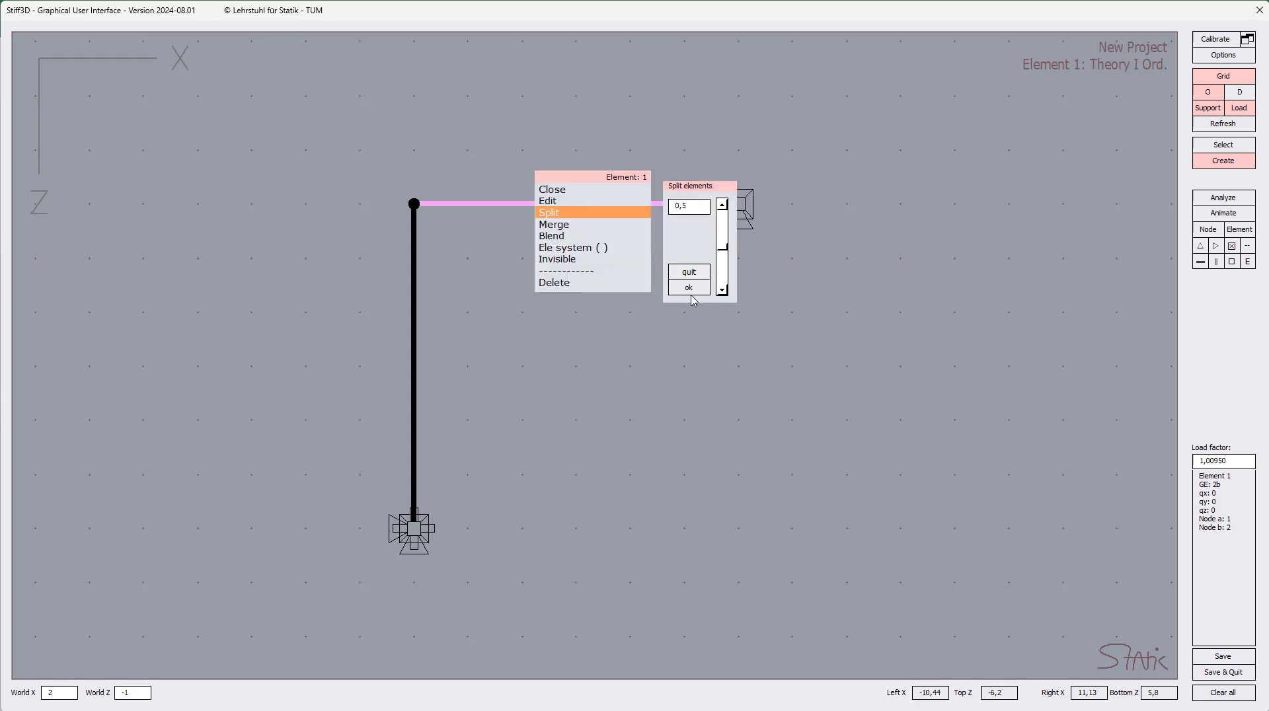
{"action": "left_click", "coordinate": [690, 292]}
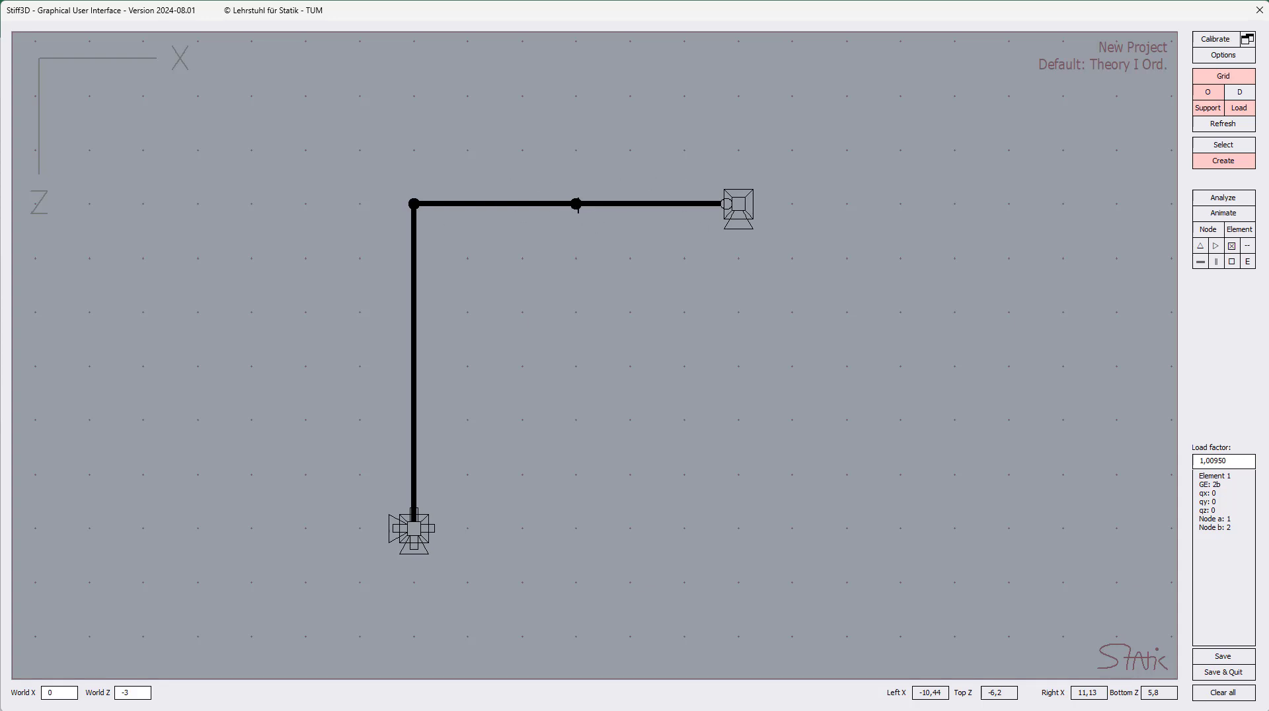
Step: Apply a vertical point load Fz of 1 to the beam's midpoint node and animate the frame's deformation
{"action": "right_click", "coordinate": [577, 205]}
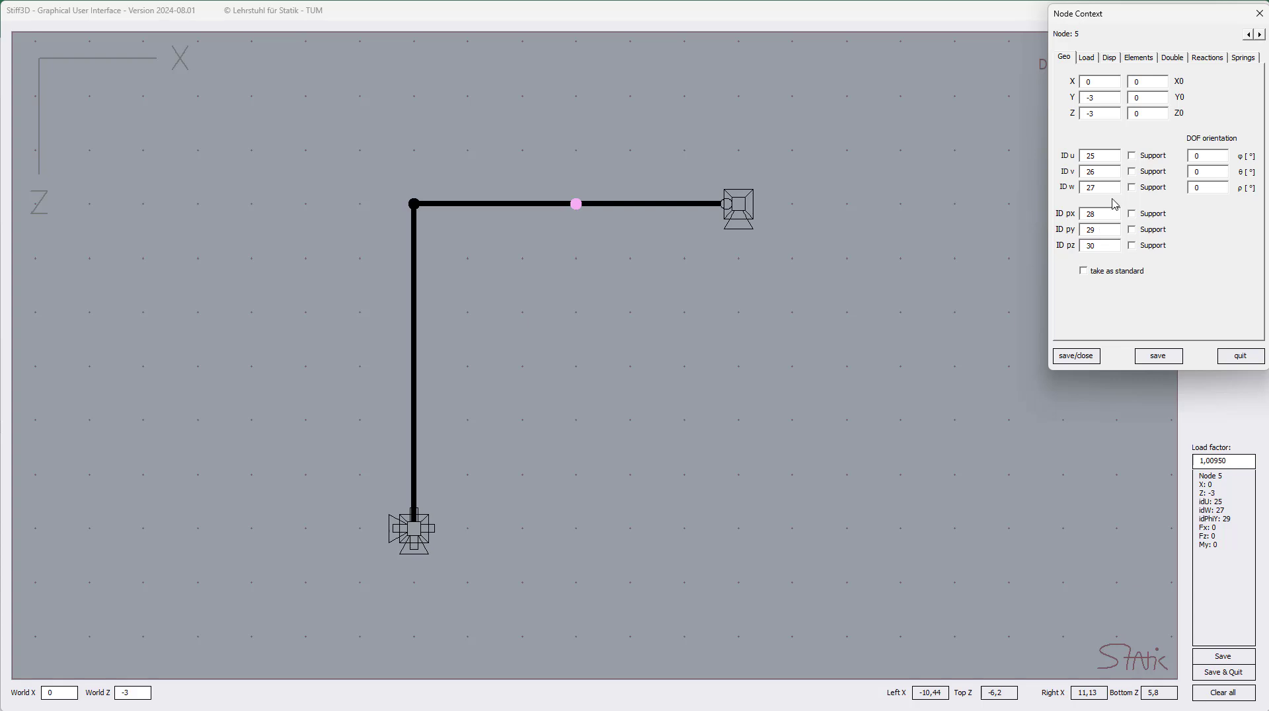
{"action": "left_click", "coordinate": [1088, 59]}
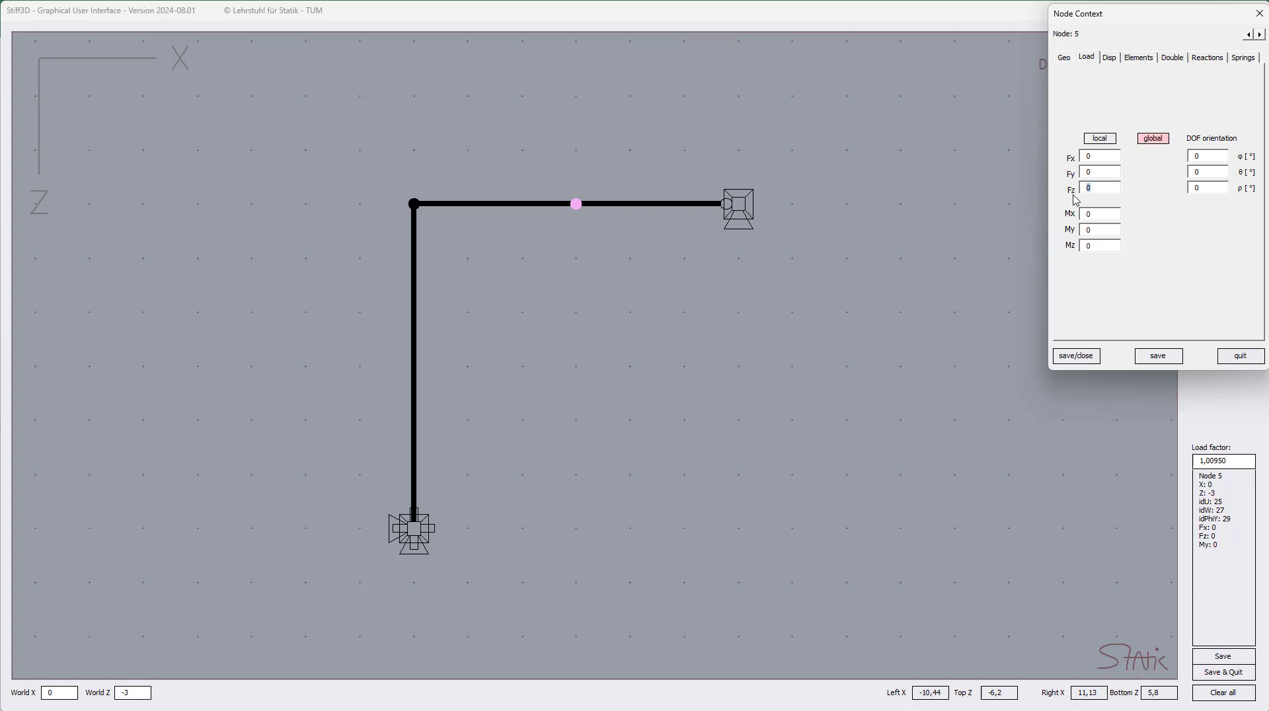
{"action": "type", "text": "1"}
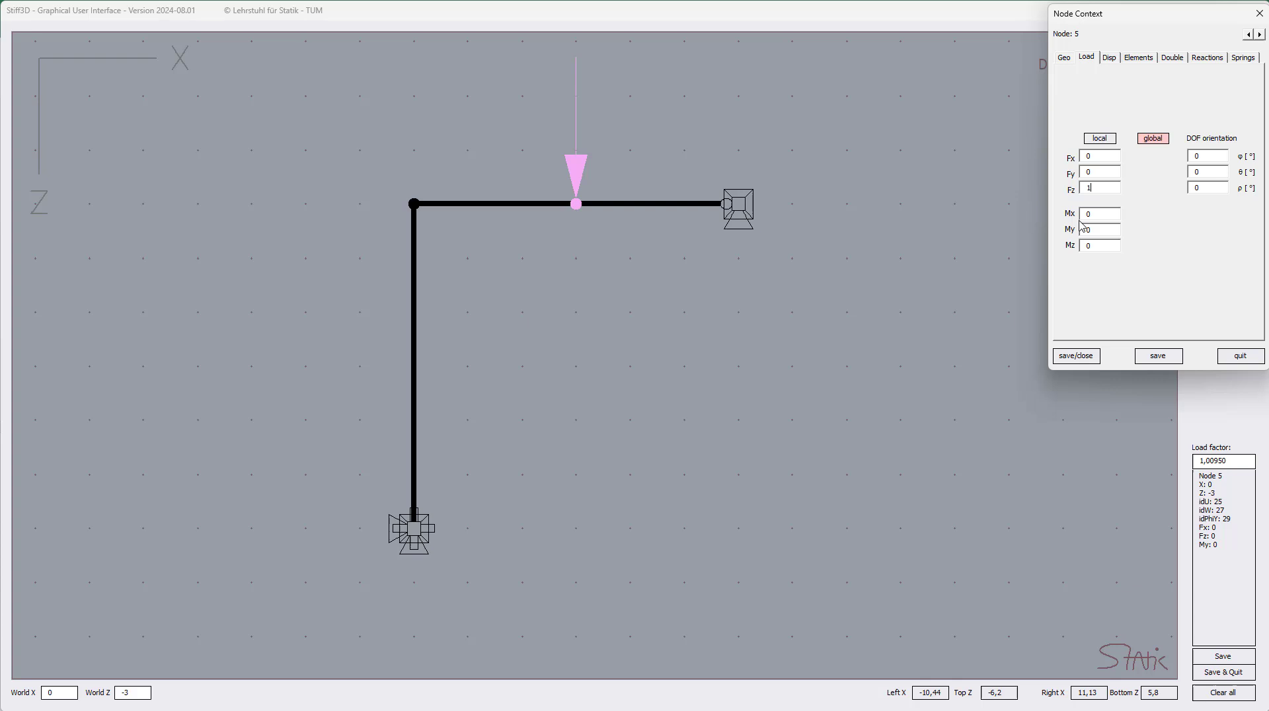
{"action": "left_click", "coordinate": [1076, 357]}
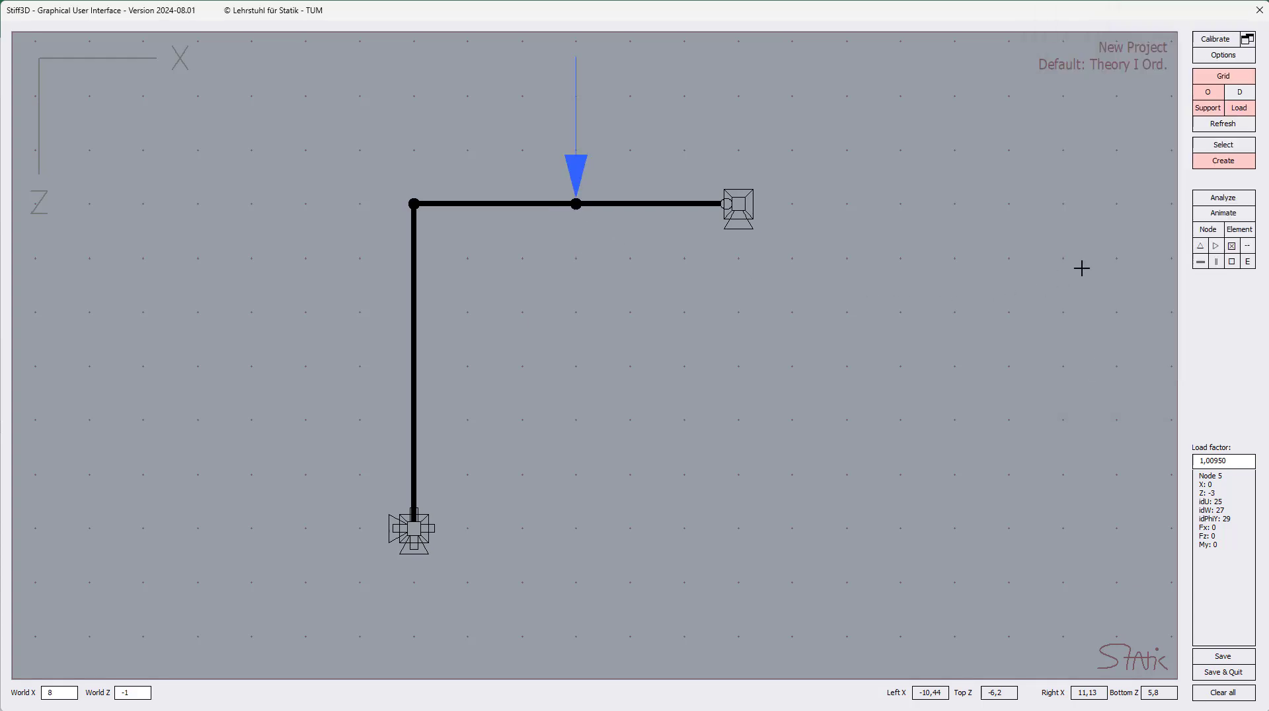
{"action": "left_click", "coordinate": [1224, 213]}
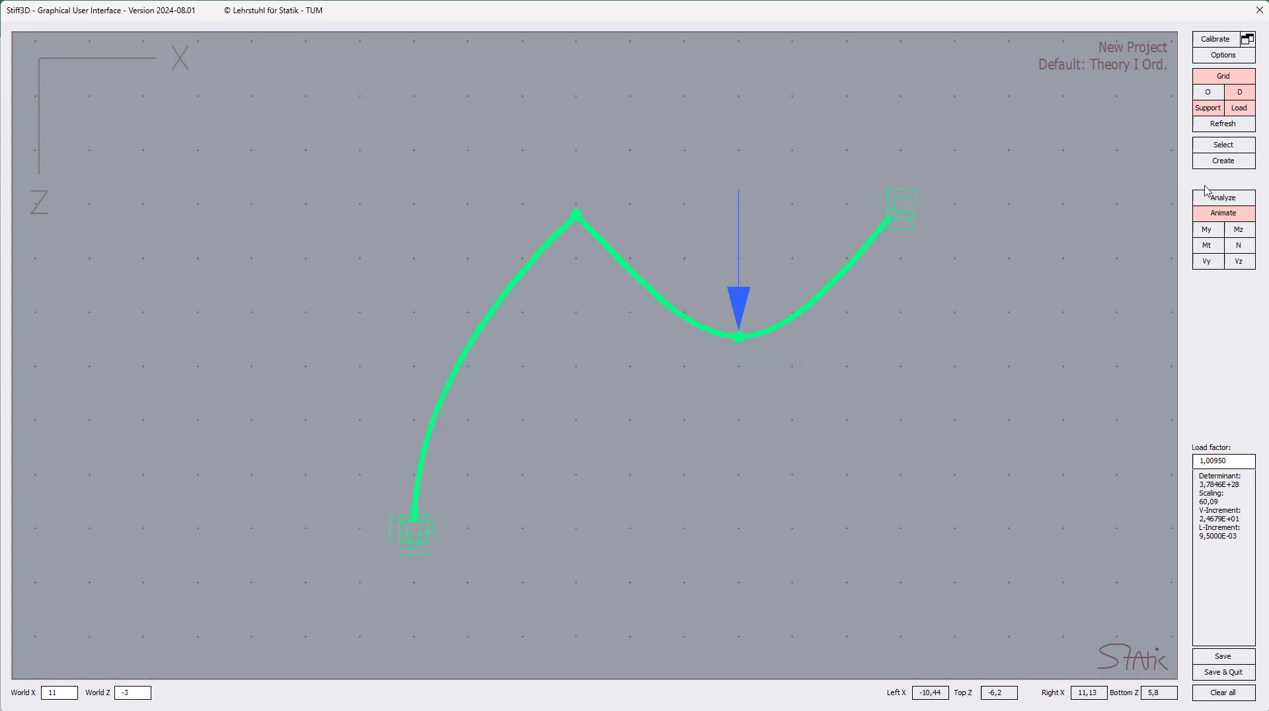
{"action": "left_click", "coordinate": [1224, 161]}
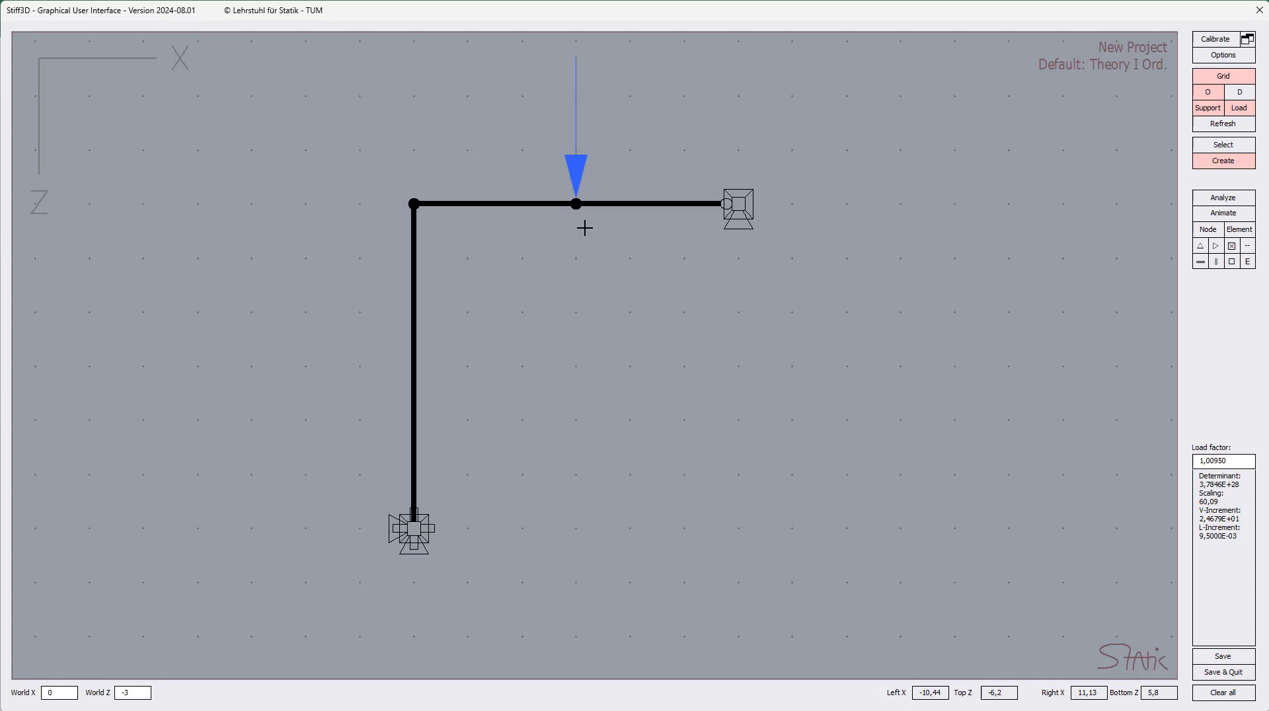
Step: Change the basic element type GE to 3 for the beam segment between the midpoint node and the support
{"action": "right_click", "coordinate": [628, 205]}
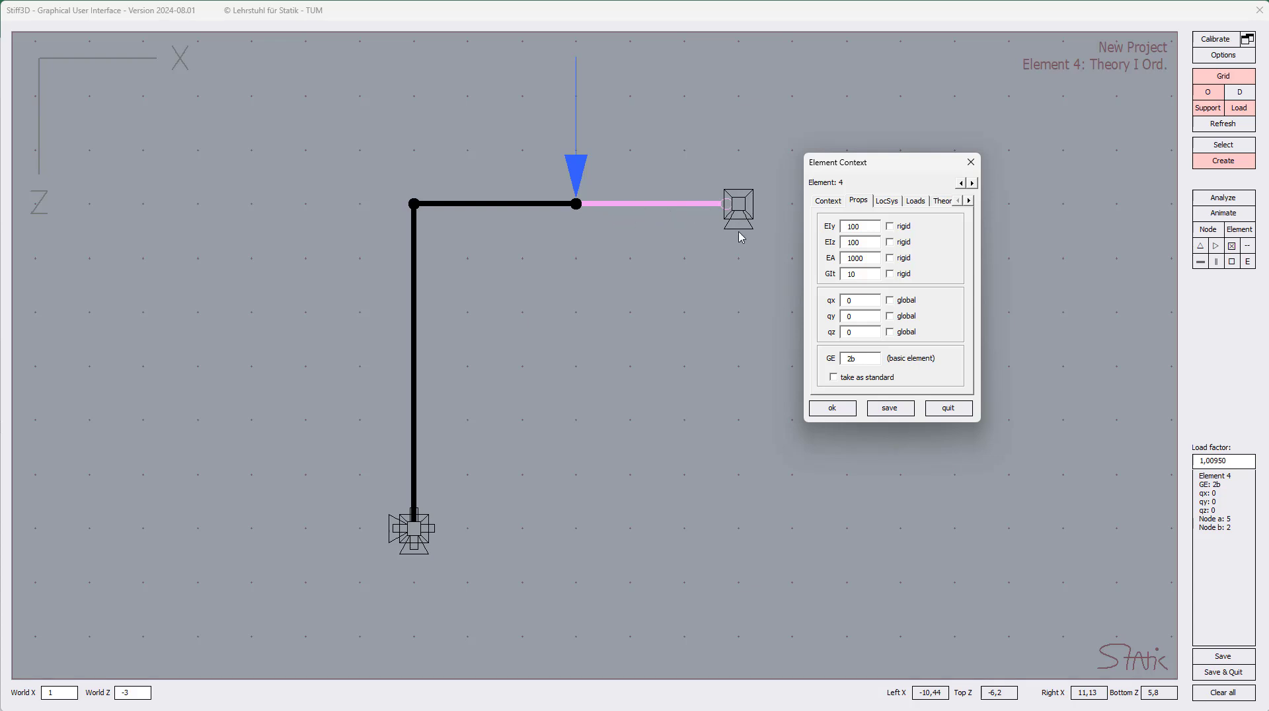
{"action": "left_click_drag", "start_coordinate": [868, 359], "coordinate": [831, 355]}
{"action": "type", "text": "3"}
{"action": "left_click", "coordinate": [841, 409]}
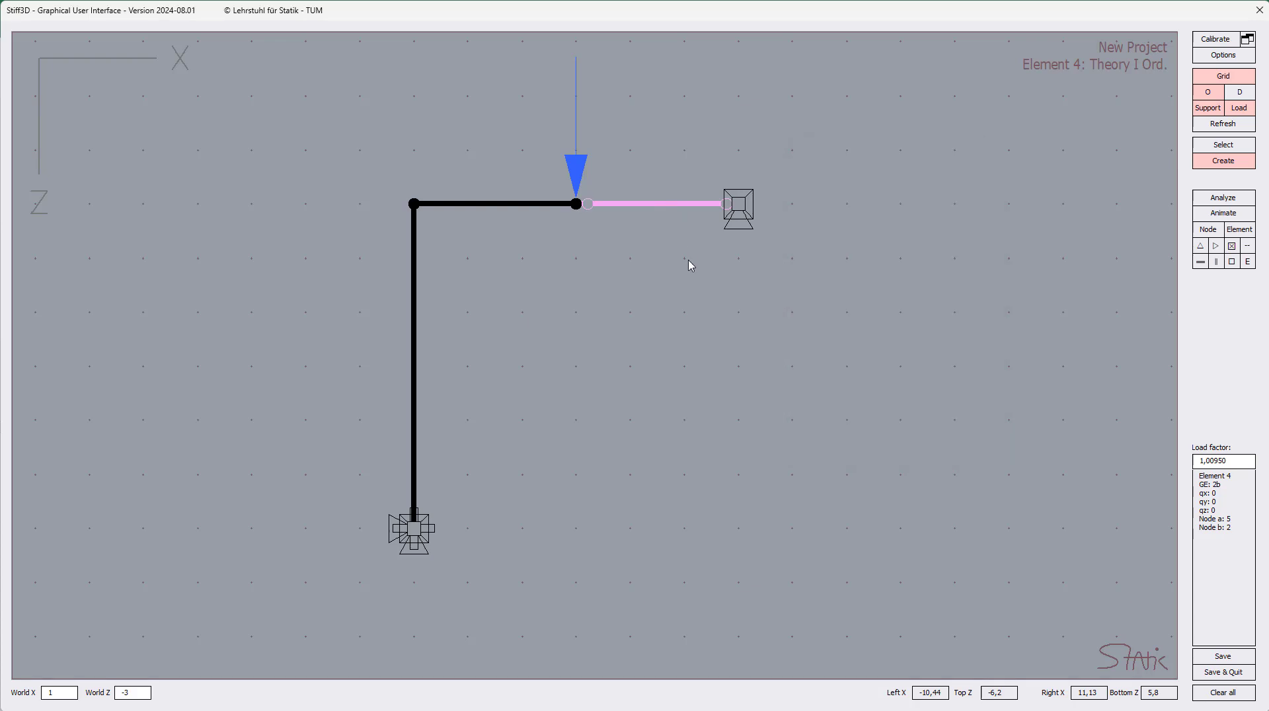
Step: Animate the frame's deformation and examine the moment My in the beam segment next to the support
{"action": "left_click", "coordinate": [1224, 213]}
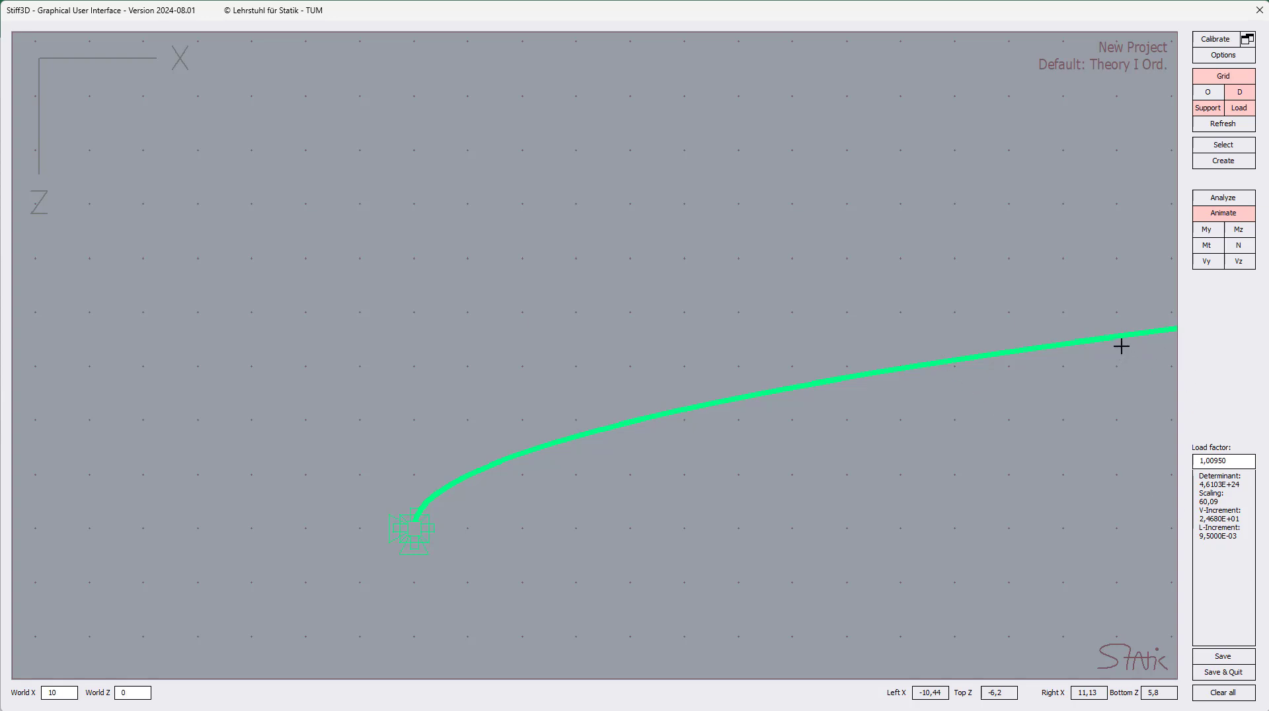
{"action": "left_click", "coordinate": [1222, 213]}
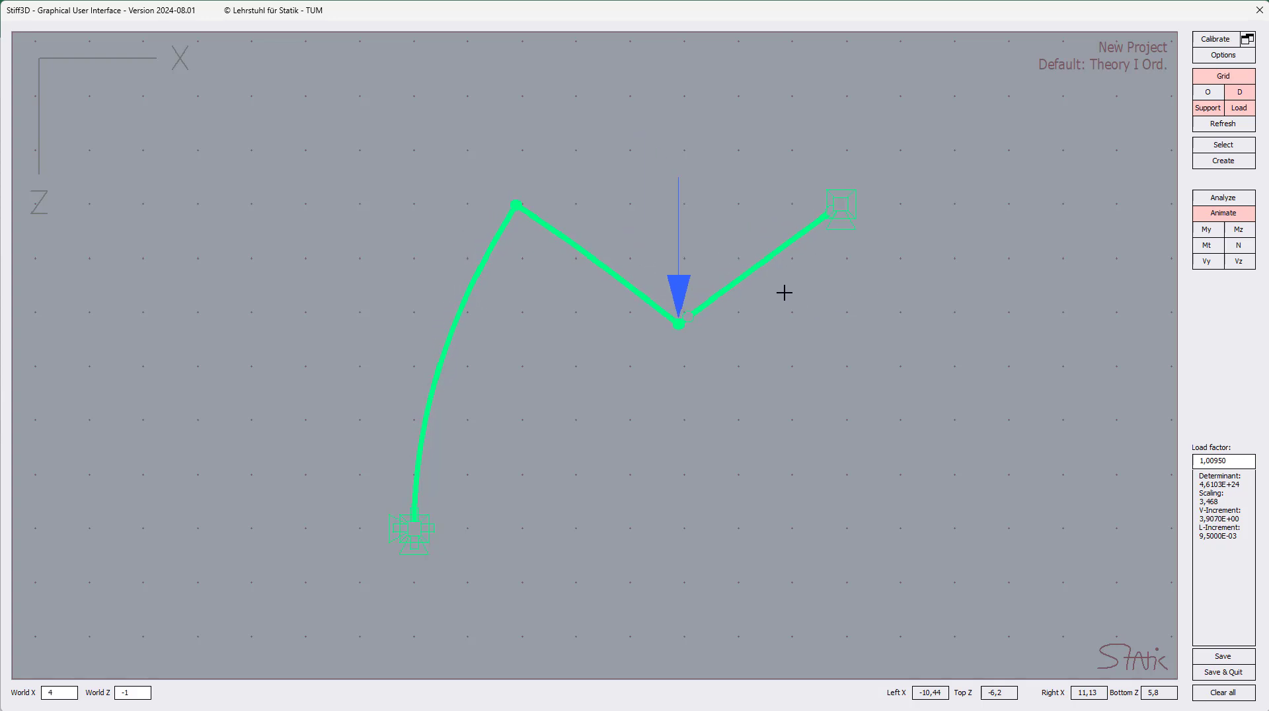
{"action": "left_click", "coordinate": [1207, 231]}
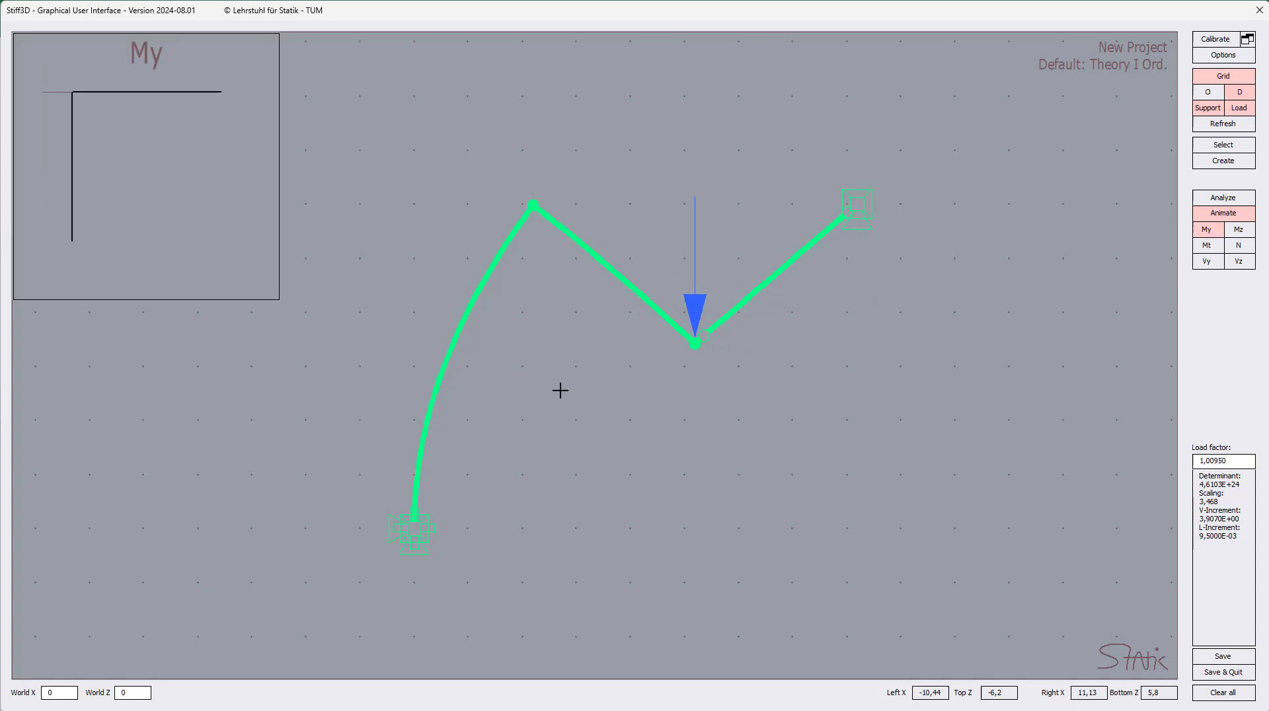
{"action": "left_click", "coordinate": [739, 308]}
{"action": "right_click", "coordinate": [176, 232]}
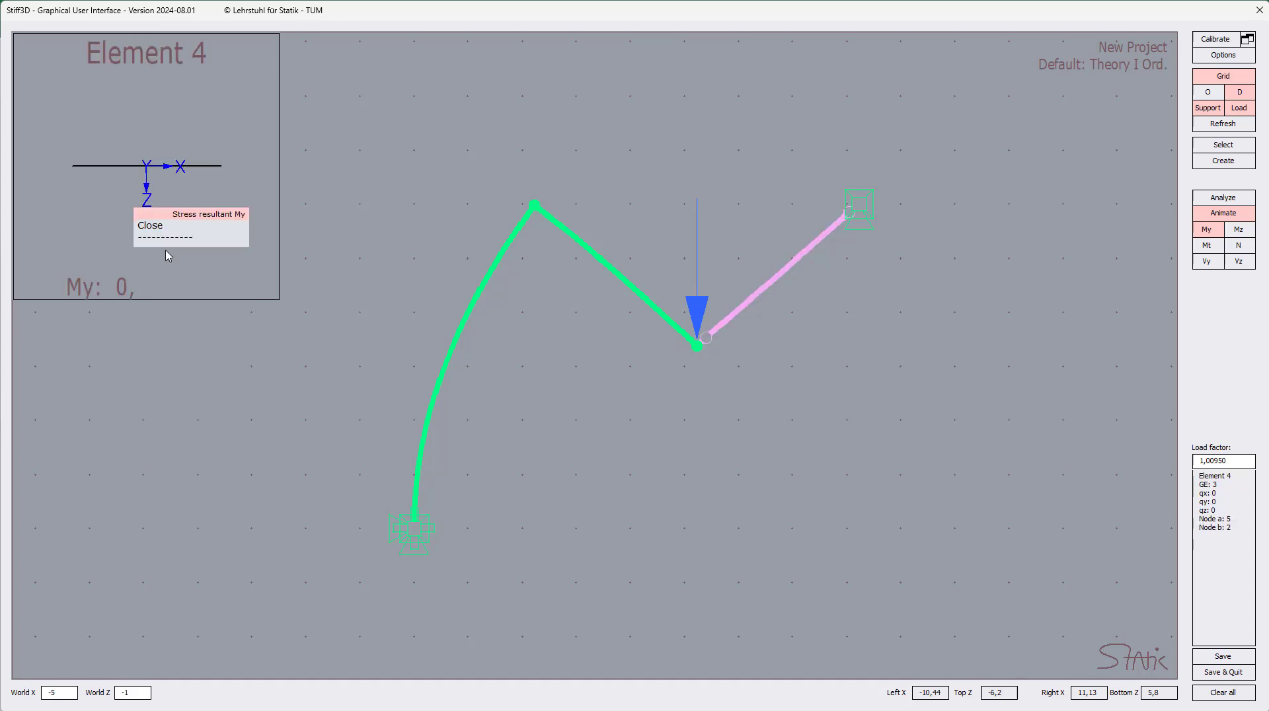
{"action": "left_click", "coordinate": [165, 227]}
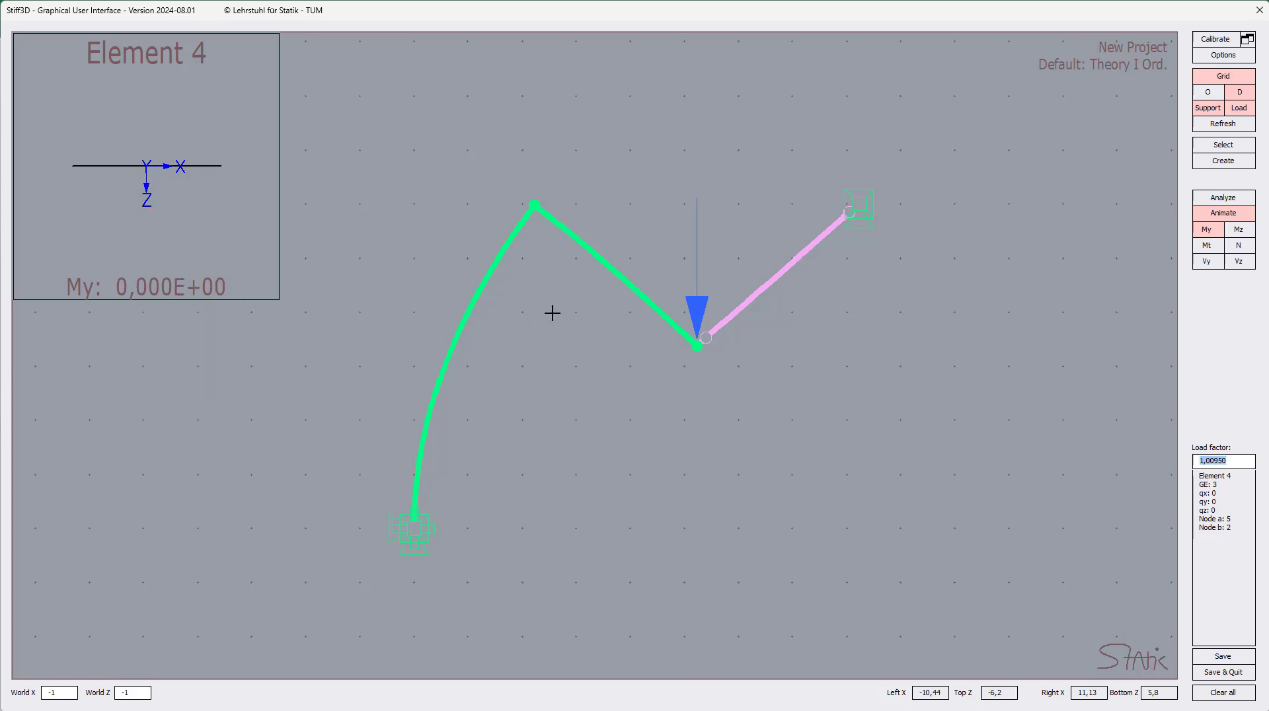
{"action": "left_click", "coordinate": [748, 301]}
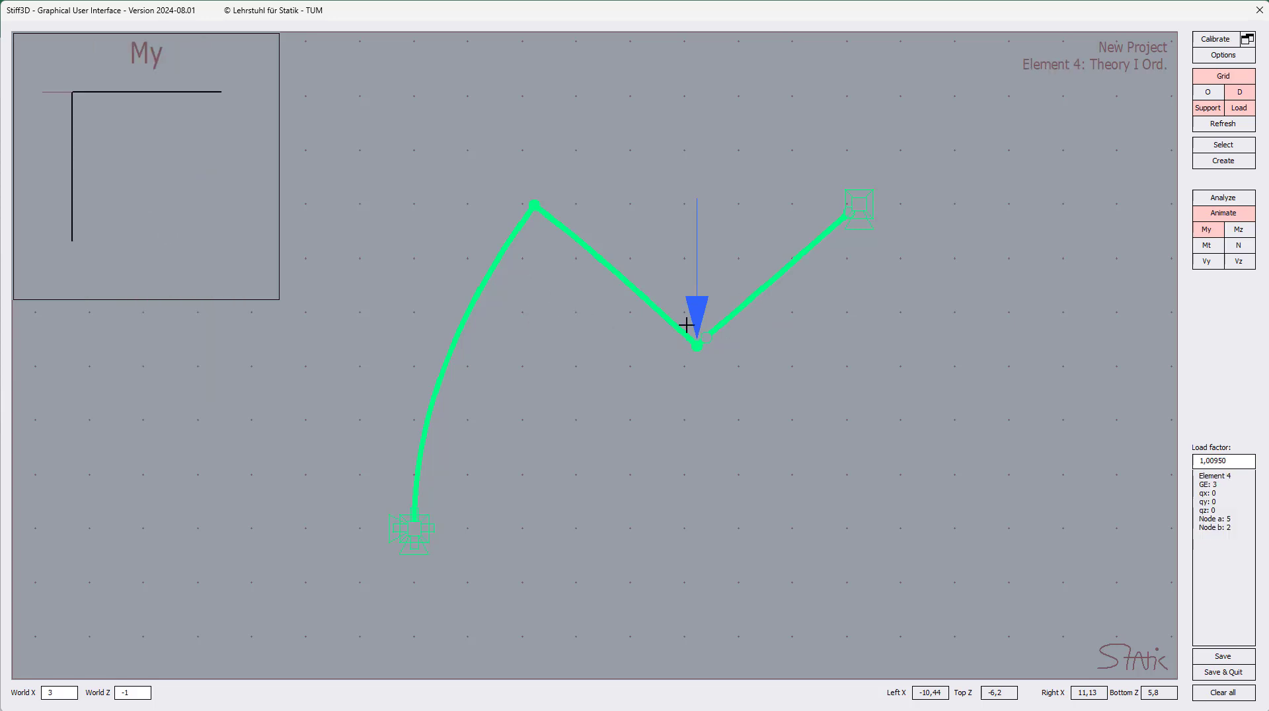
Step: Analyze the frame again and show the My moment diagram in the XZ projection
{"action": "left_click", "coordinate": [1223, 207]}
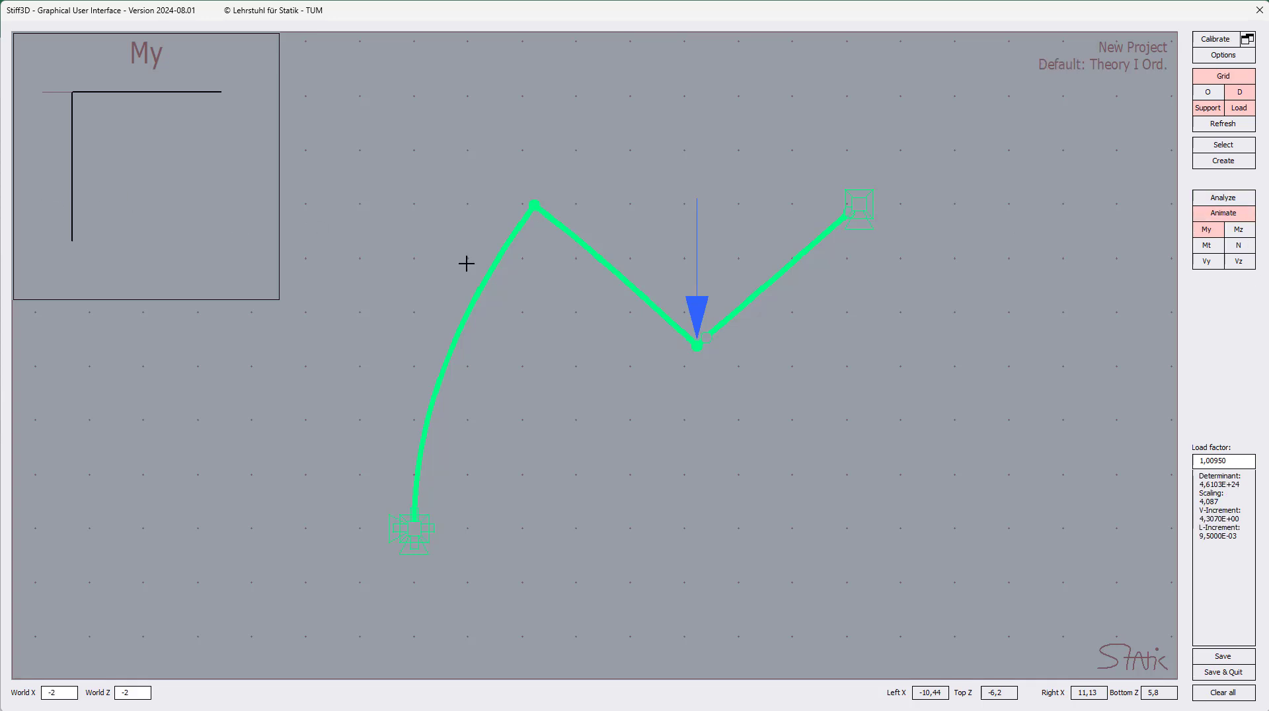
{"action": "right_click", "coordinate": [171, 195]}
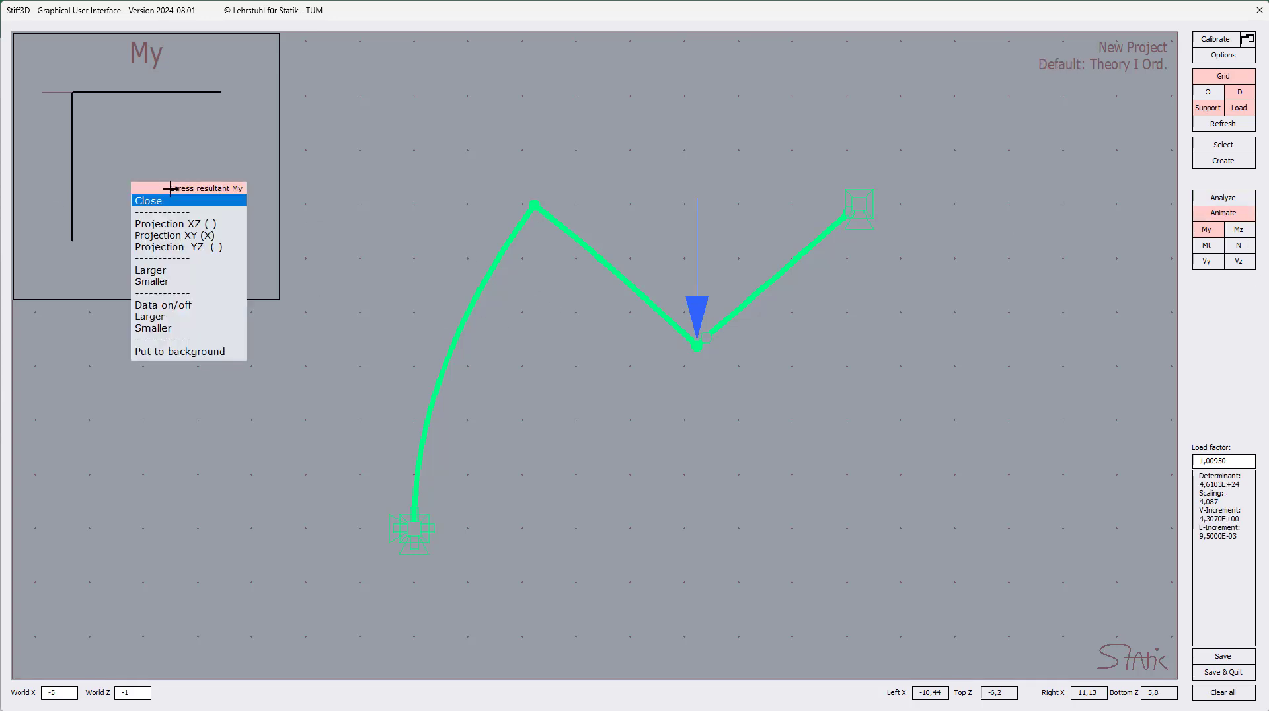
{"action": "left_click", "coordinate": [182, 224]}
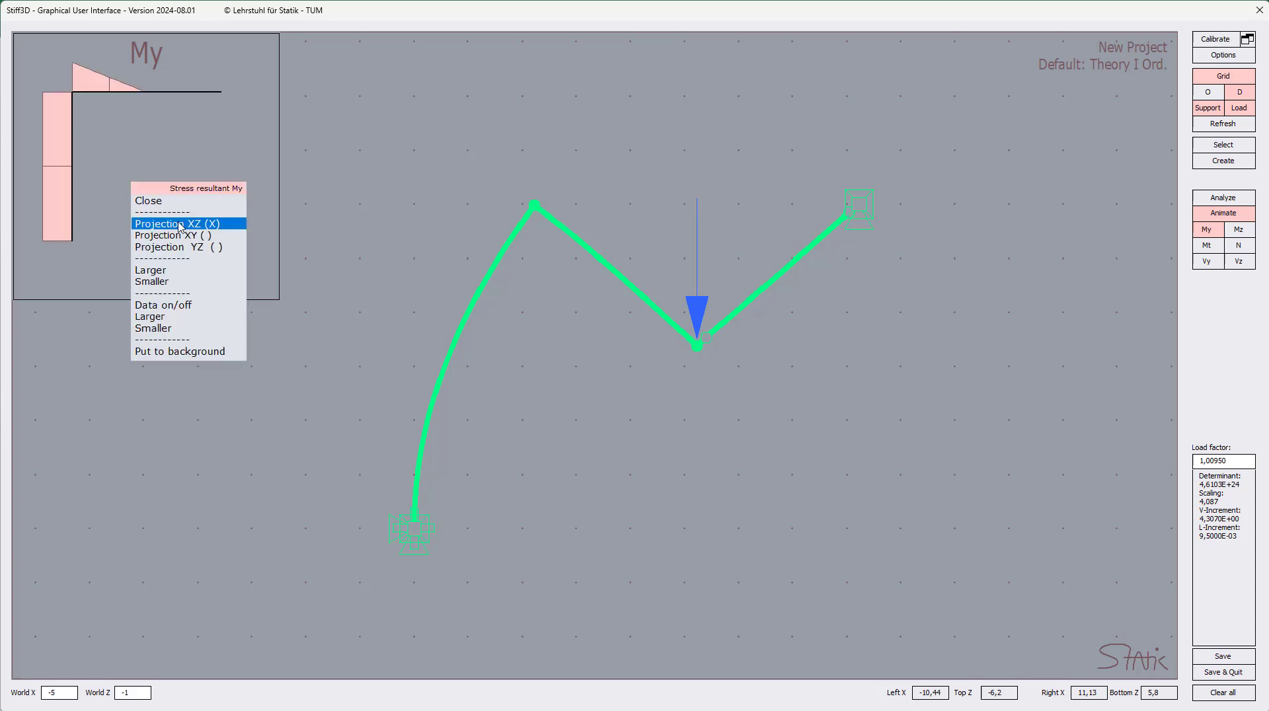
{"action": "left_click", "coordinate": [165, 201]}
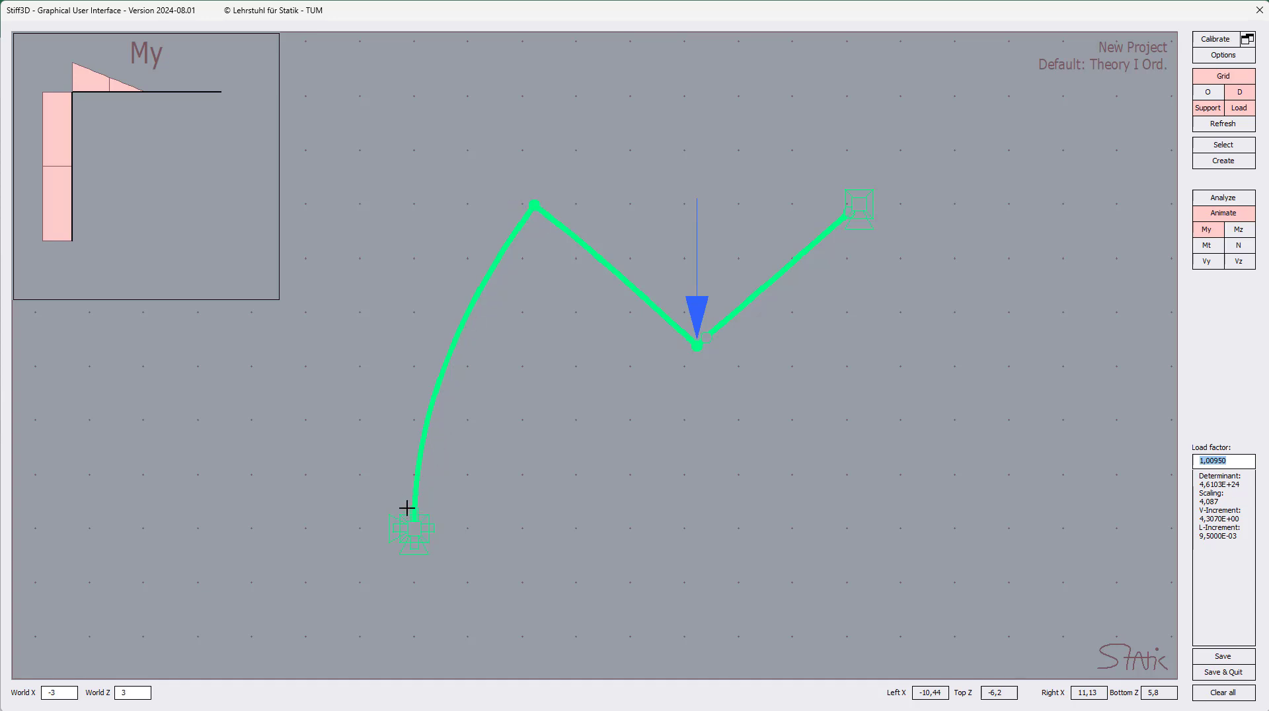
Step: Examine the My distribution in the beam segment between the frame corner and the midpoint node, and return to create mode
{"action": "left_click", "coordinate": [645, 297]}
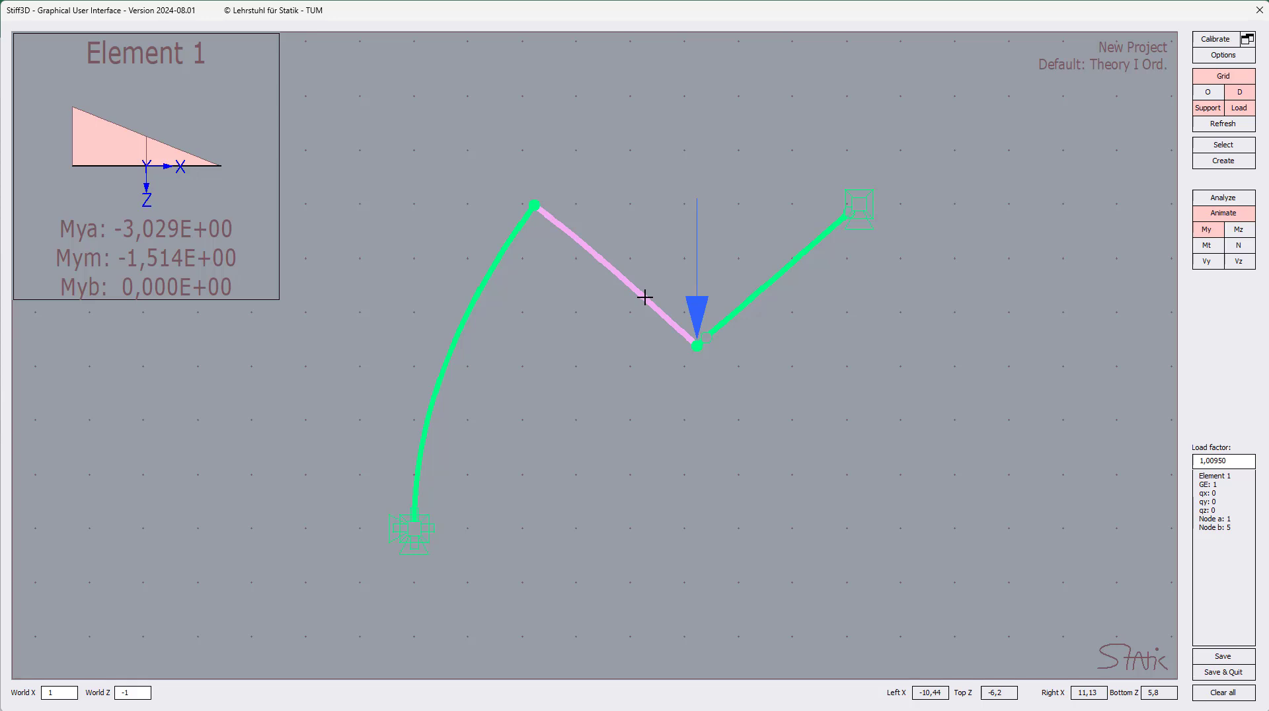
{"action": "left_click", "coordinate": [645, 298]}
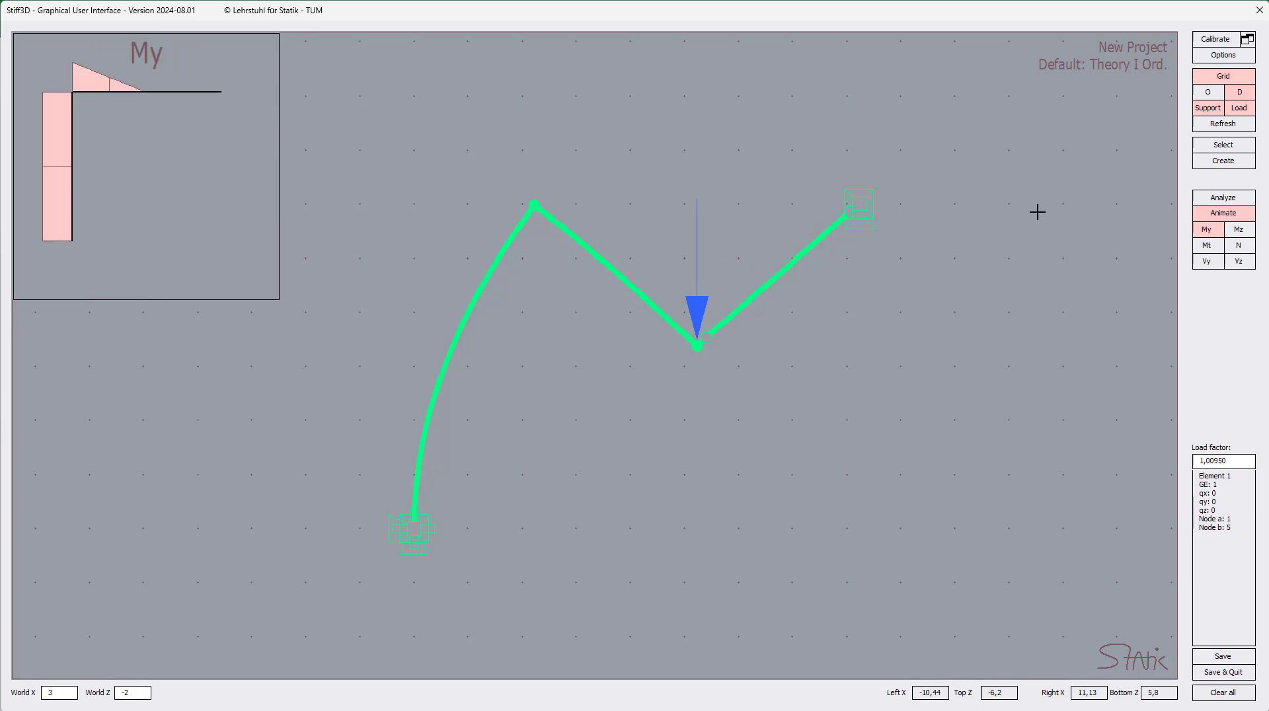
{"action": "left_click", "coordinate": [1217, 162]}
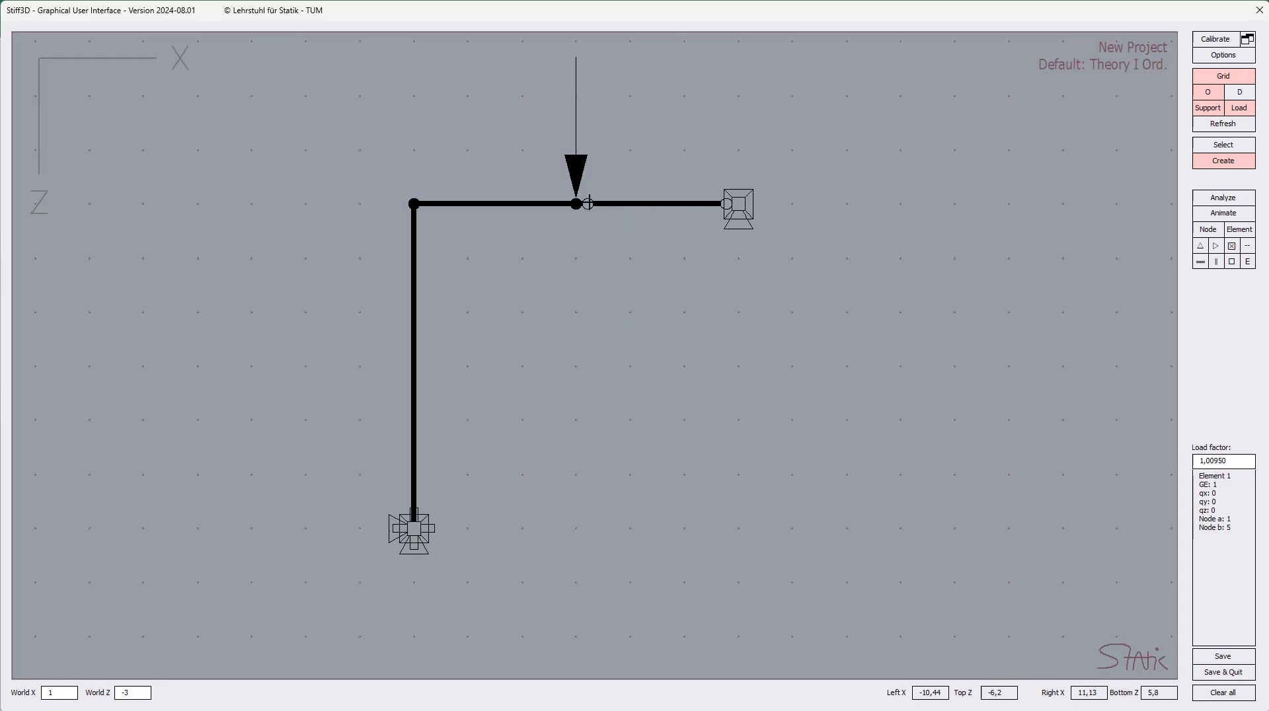
Step: Set the support-side beam segment's basic element type GE to 2b, leaving a hinge only at the support
{"action": "left_click", "coordinate": [625, 203]}
{"action": "right_click", "coordinate": [625, 203]}
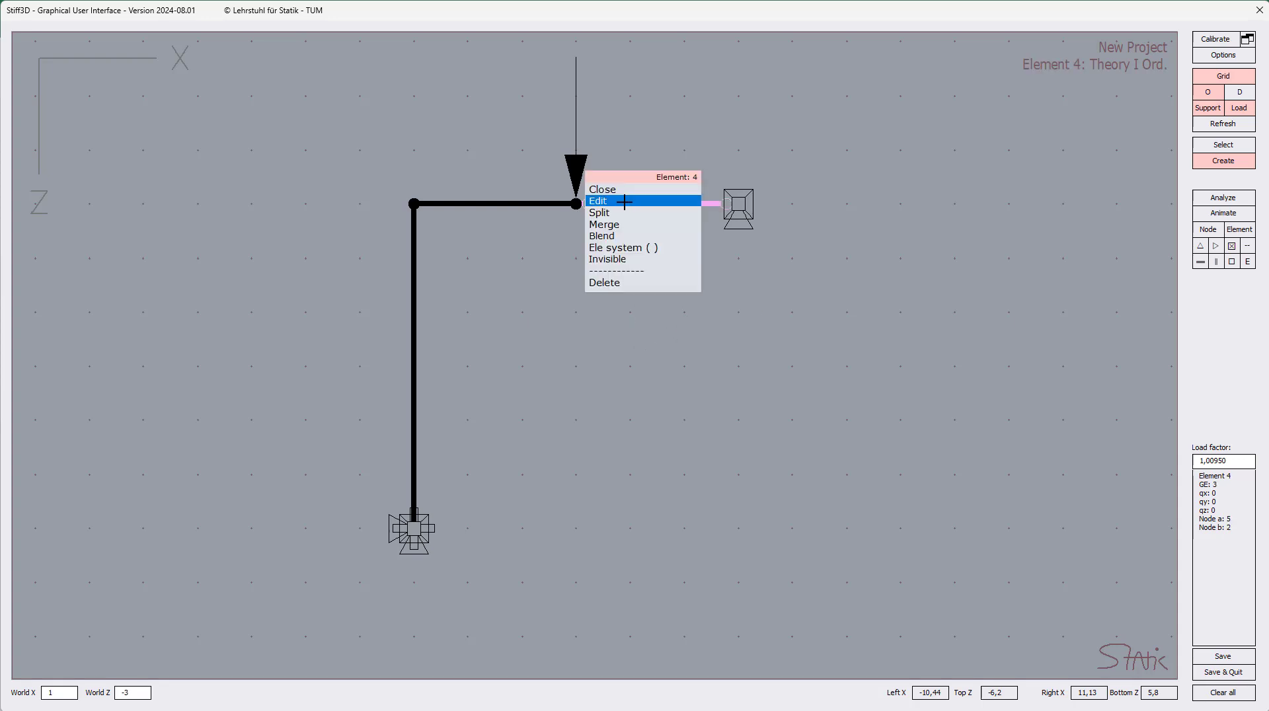
{"action": "left_click", "coordinate": [622, 199]}
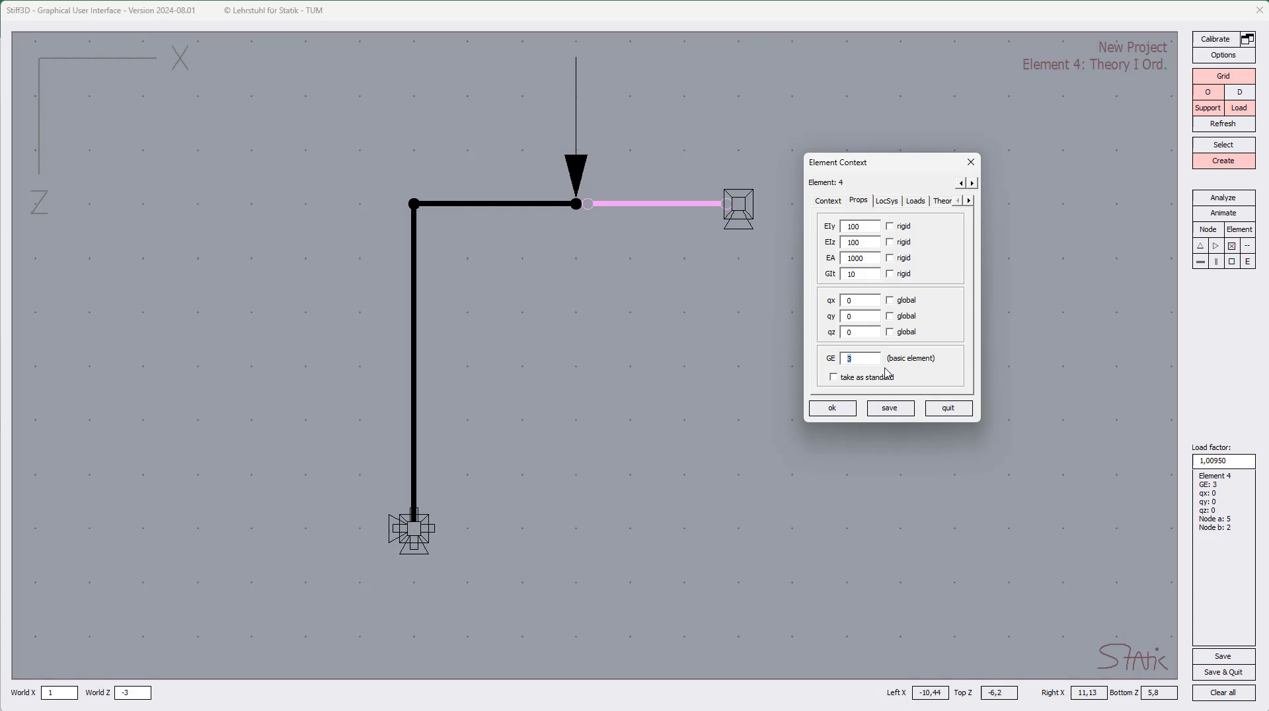
{"action": "type", "text": "2b"}
{"action": "left_click", "coordinate": [847, 413]}
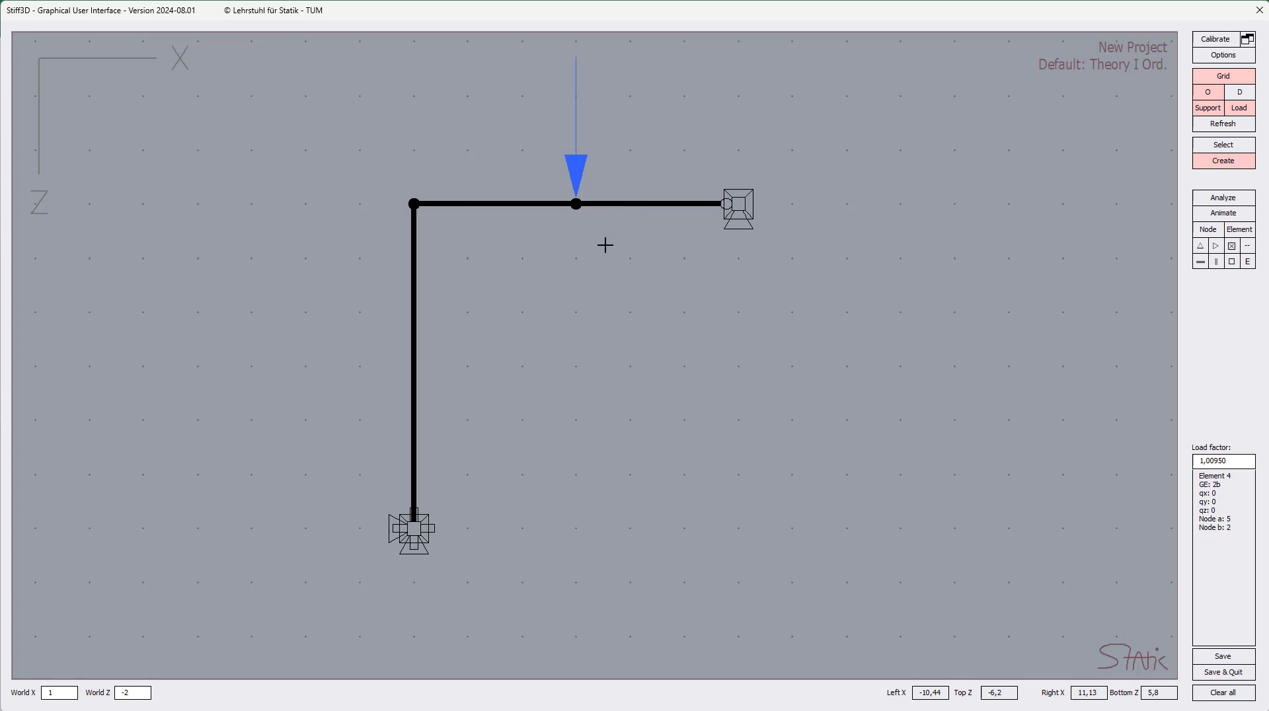
Step: Set the corner-side beam segment's GE to 2b to hinge it at the midpoint node, and analyze the frame
{"action": "right_click", "coordinate": [512, 209]}
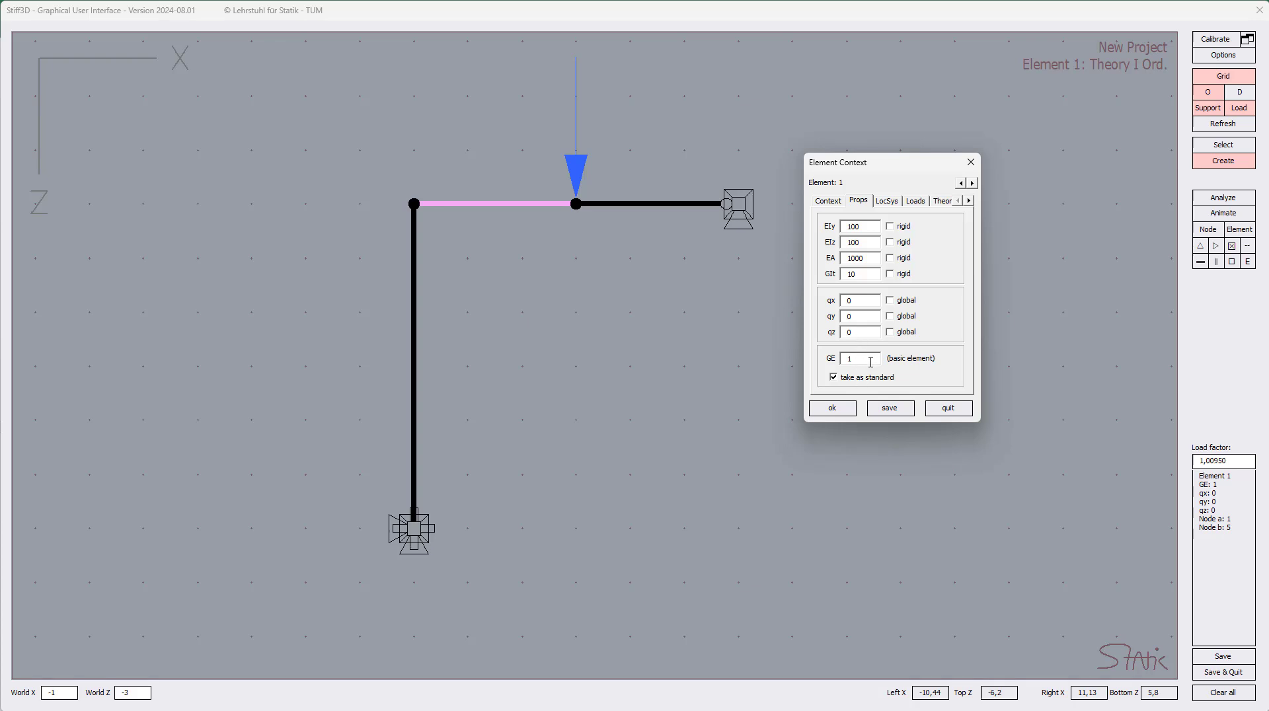
{"action": "type", "text": "2b"}
{"action": "left_click", "coordinate": [891, 414]}
{"action": "left_click", "coordinate": [836, 409]}
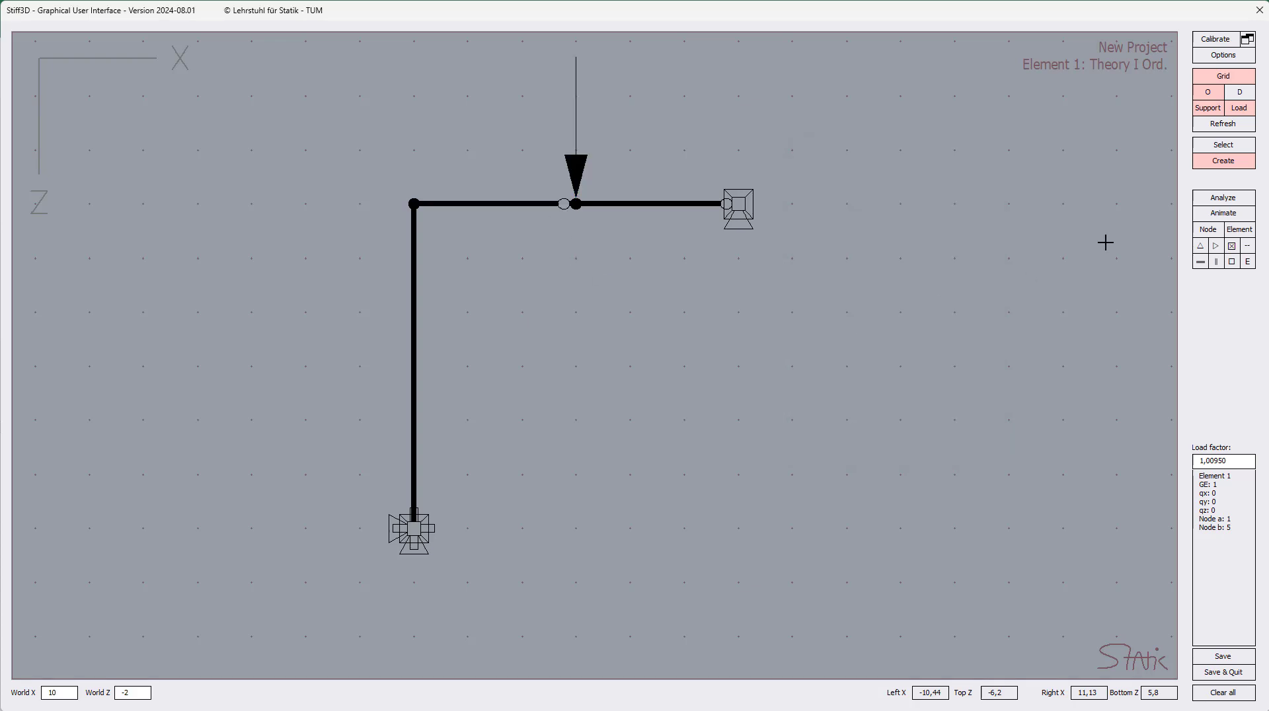
{"action": "left_click", "coordinate": [1212, 200]}
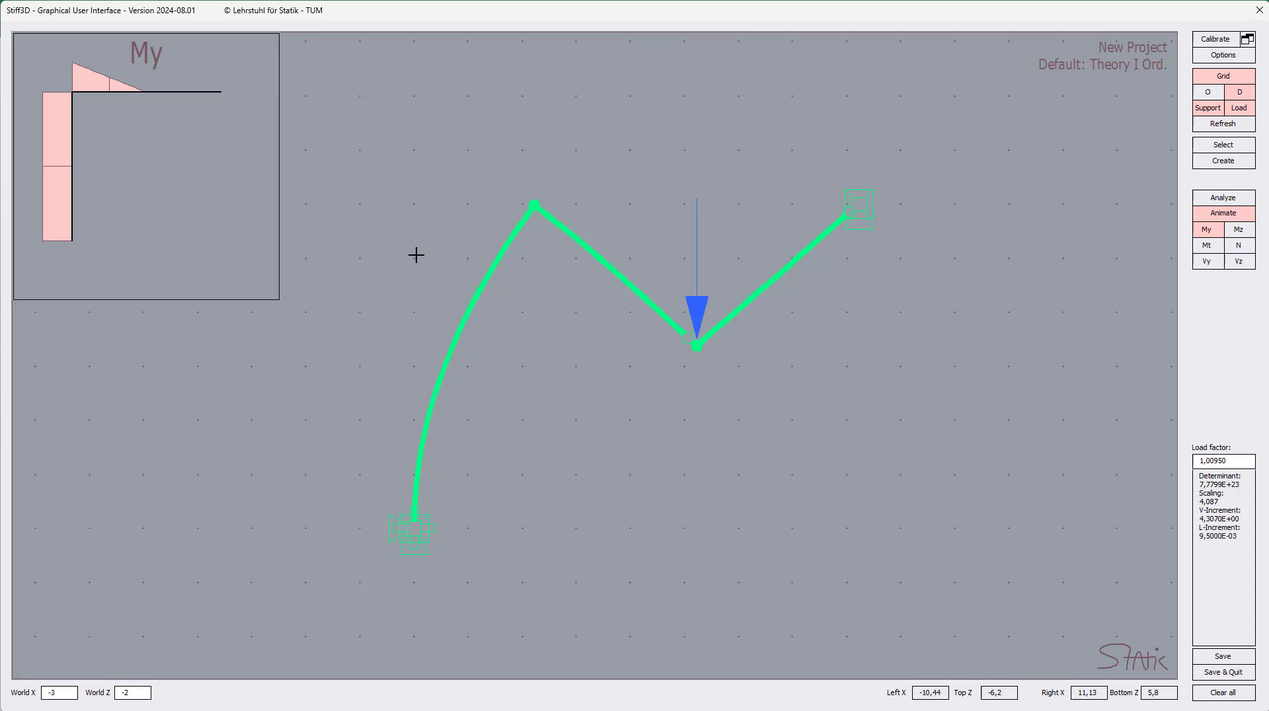
Step: Return to create mode and restore the corner-side beam segment's GE to 1, removing its hinge at the midpoint node
{"action": "left_click", "coordinate": [1235, 164]}
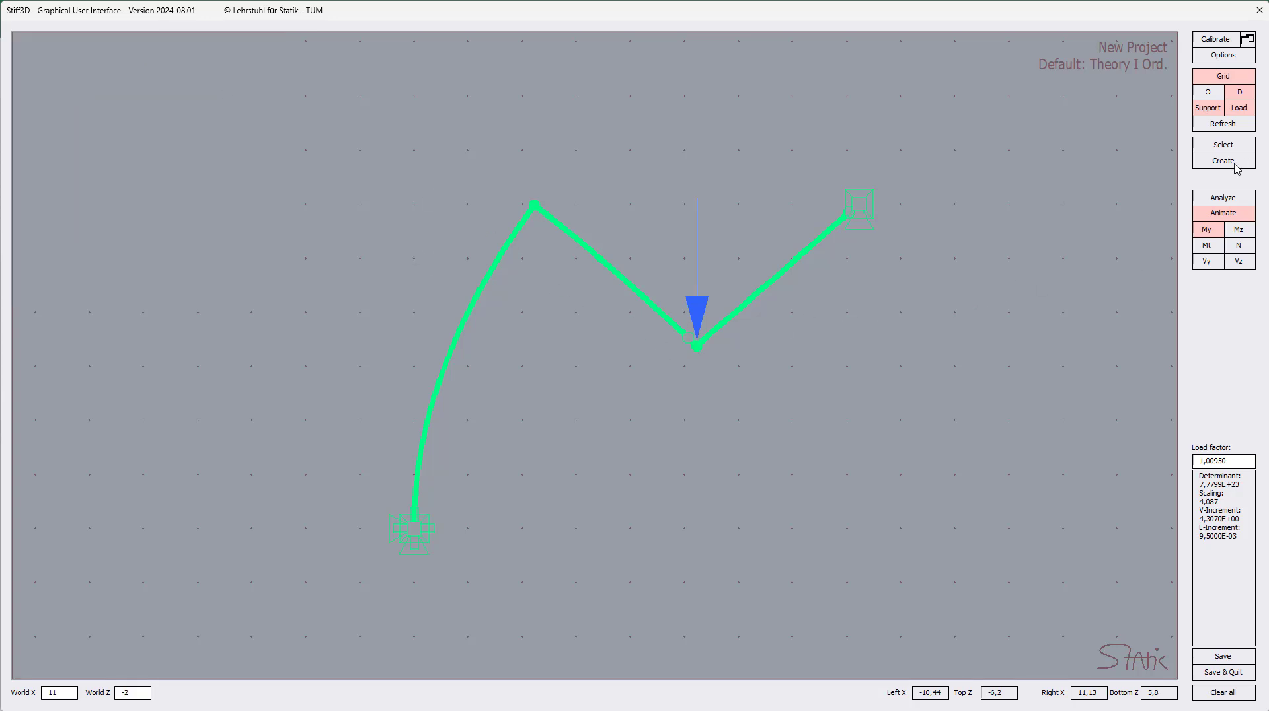
{"action": "right_click", "coordinate": [489, 203]}
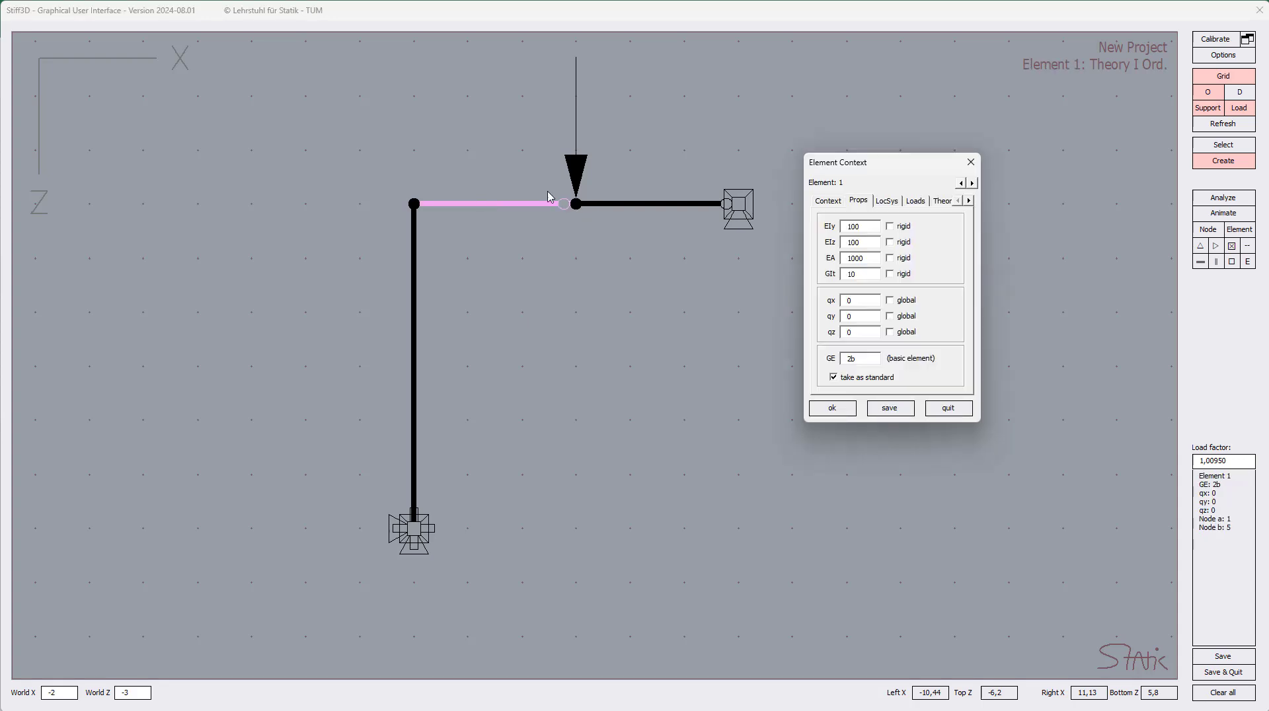
{"action": "double_click", "coordinate": [854, 359]}
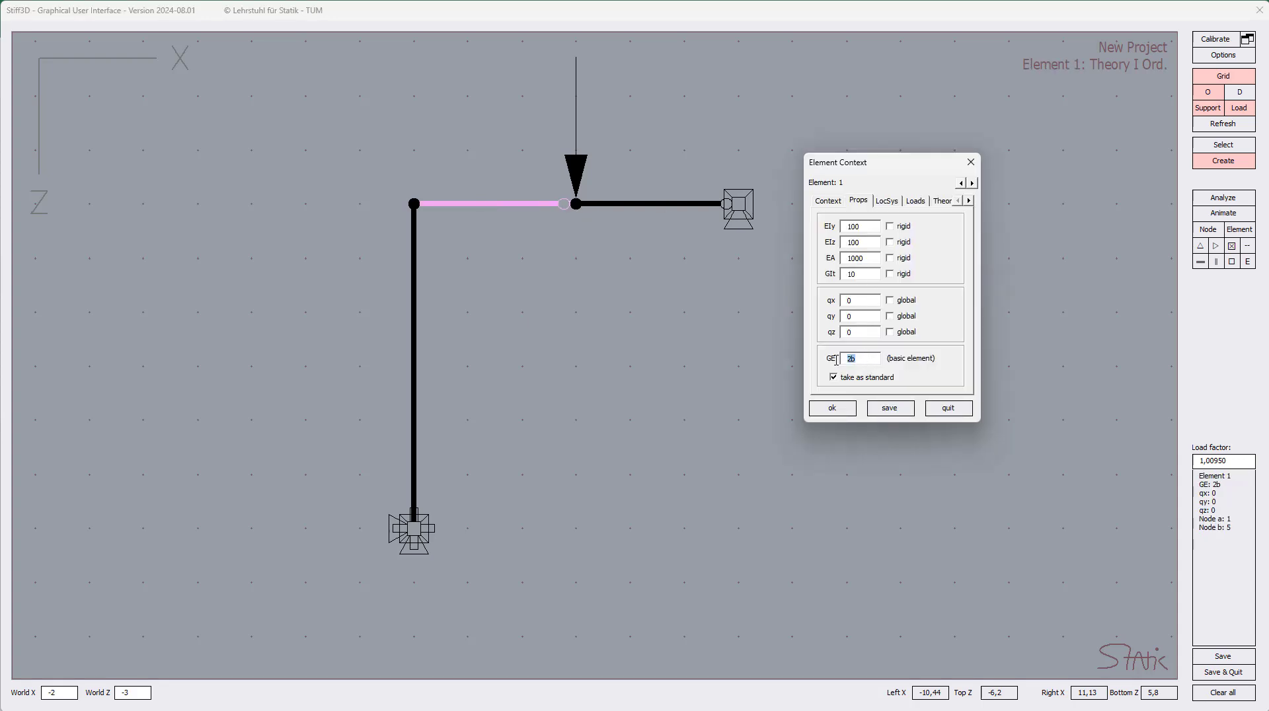
{"action": "left_click", "coordinate": [846, 411]}
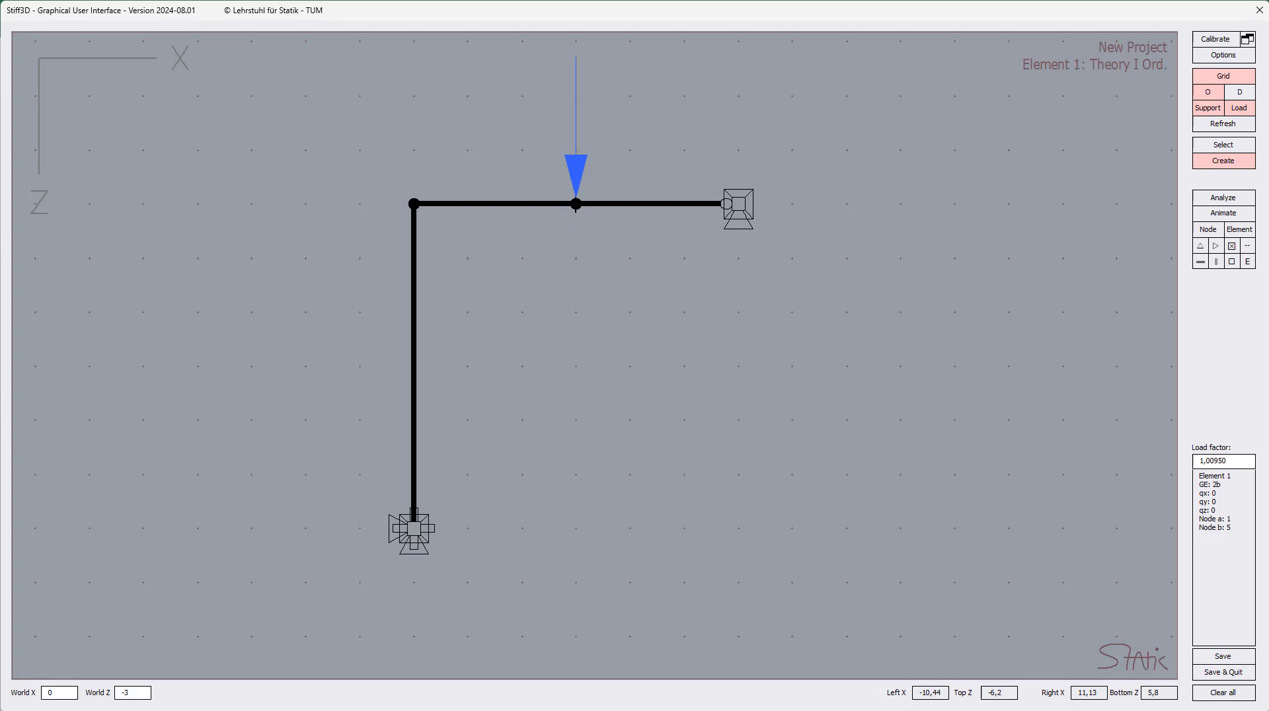
Step: Create a double node at the beam's midpoint node and assign element 4 to it, keeping element 1 on the original node
{"action": "right_click", "coordinate": [577, 204]}
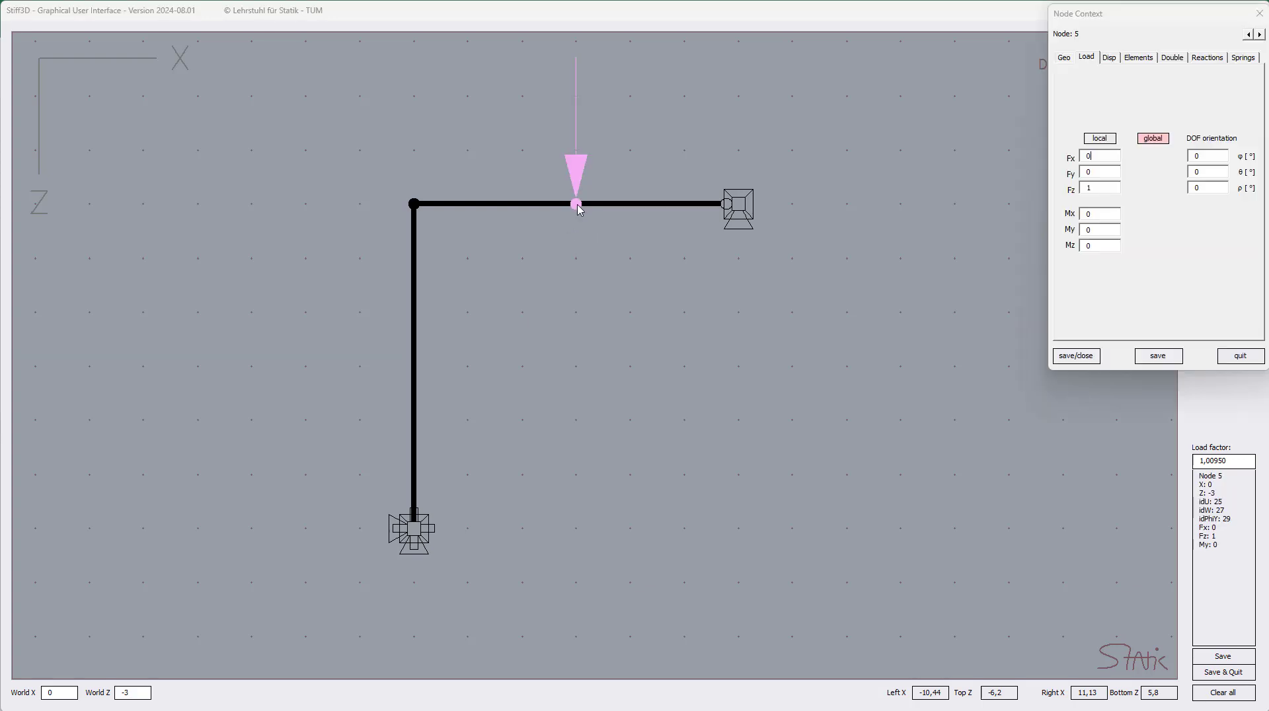
{"action": "left_click_drag", "start_coordinate": [1152, 26], "coordinate": [884, 87]}
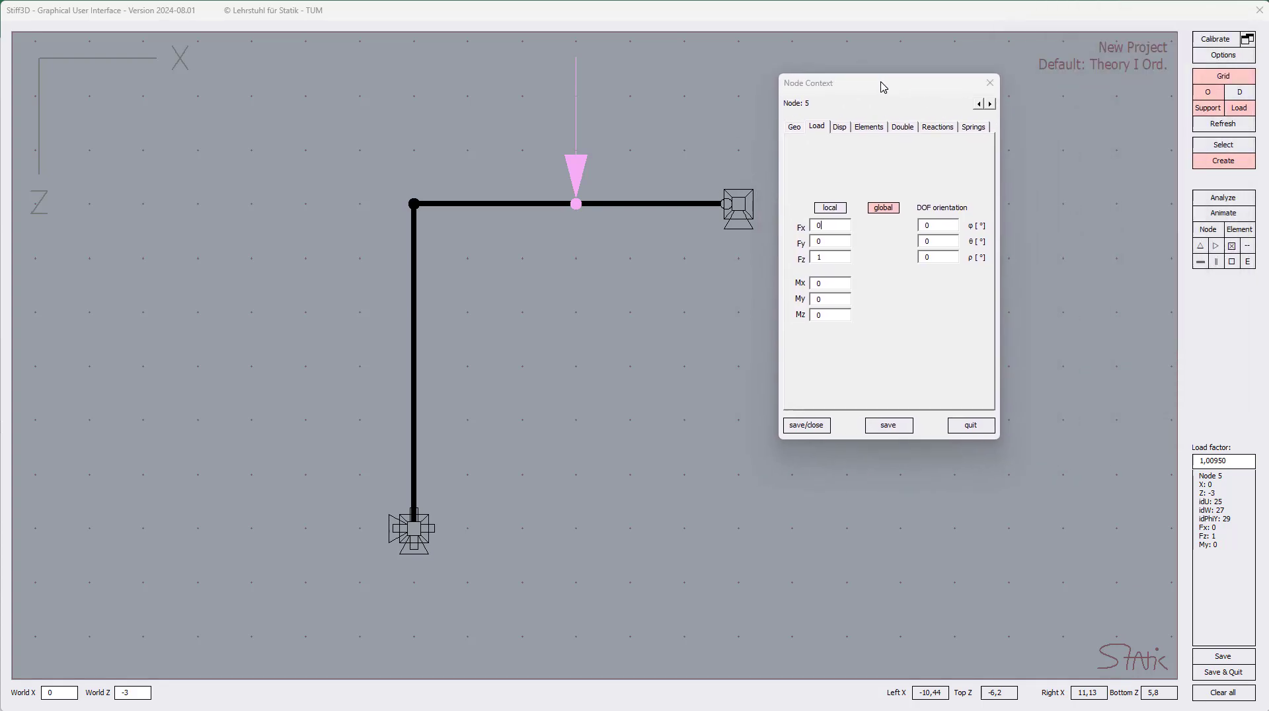
{"action": "left_click", "coordinate": [903, 127]}
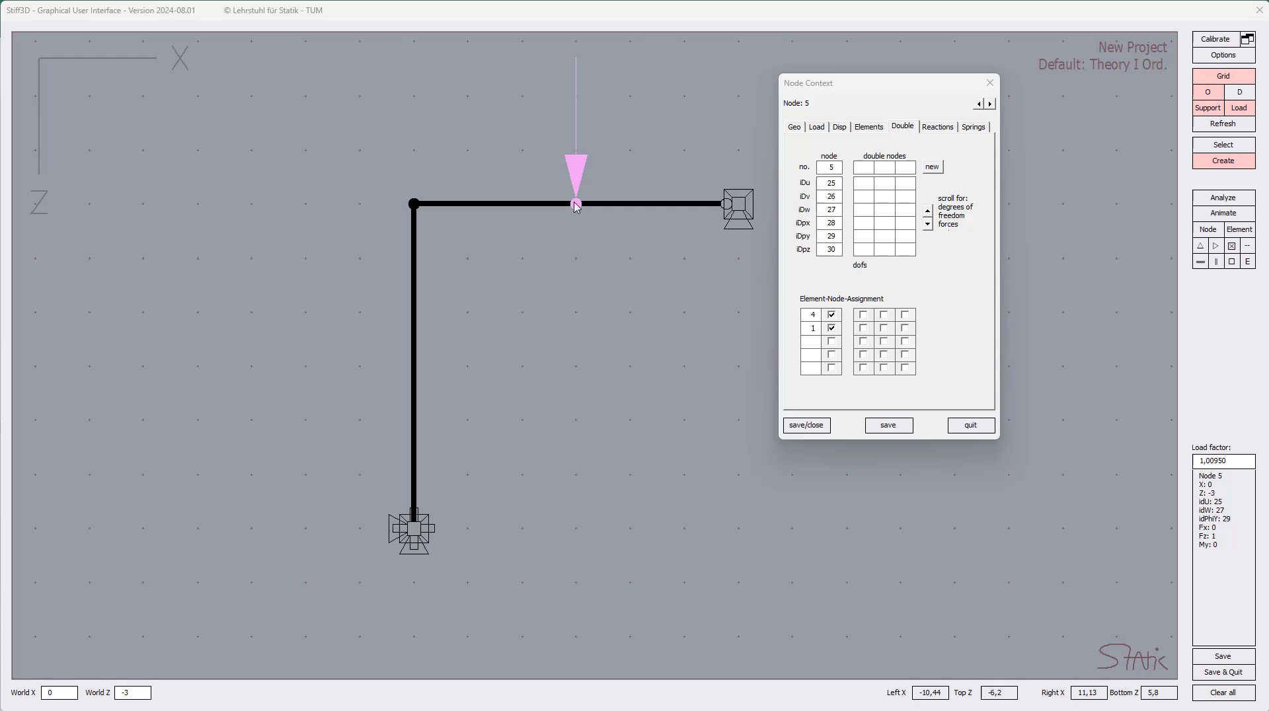
{"action": "left_click", "coordinate": [832, 328]}
{"action": "left_click", "coordinate": [831, 326]}
{"action": "left_click", "coordinate": [864, 317]}
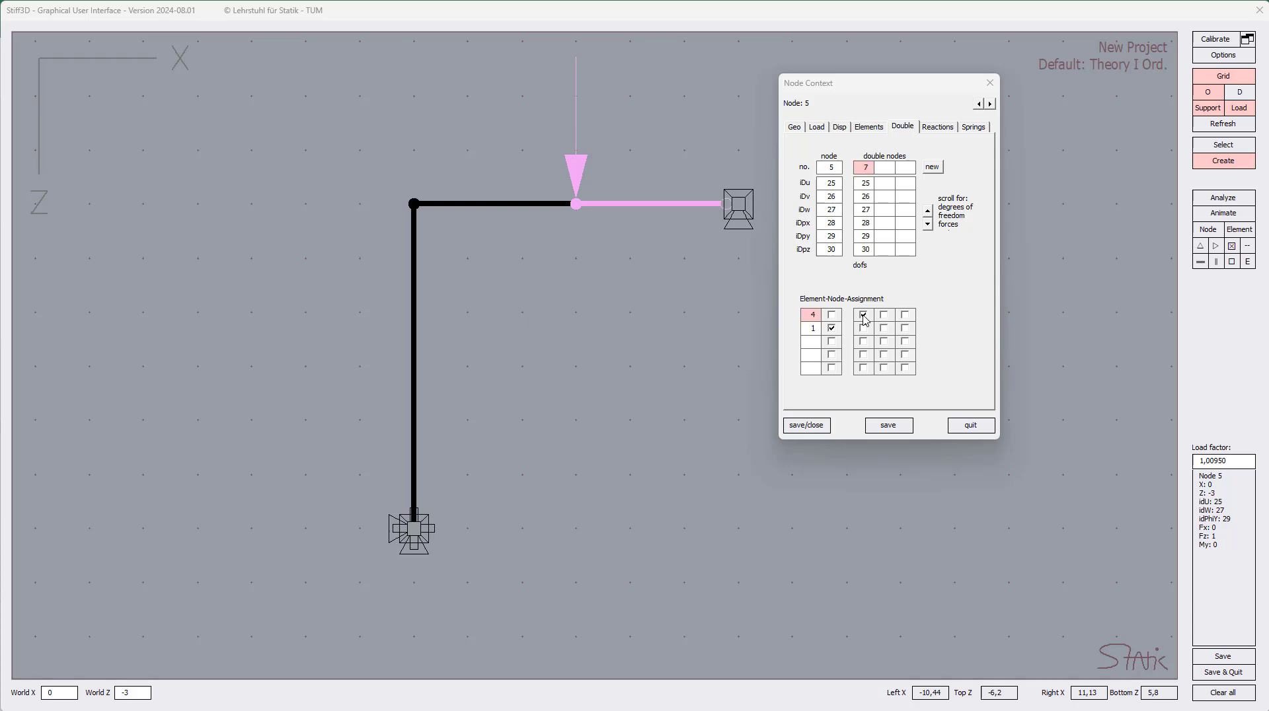
Step: Save the double-node element assignment and analyze the frame, hiding the My moment diagram to view only the deformation
{"action": "left_click", "coordinate": [905, 427]}
{"action": "left_click", "coordinate": [821, 428]}
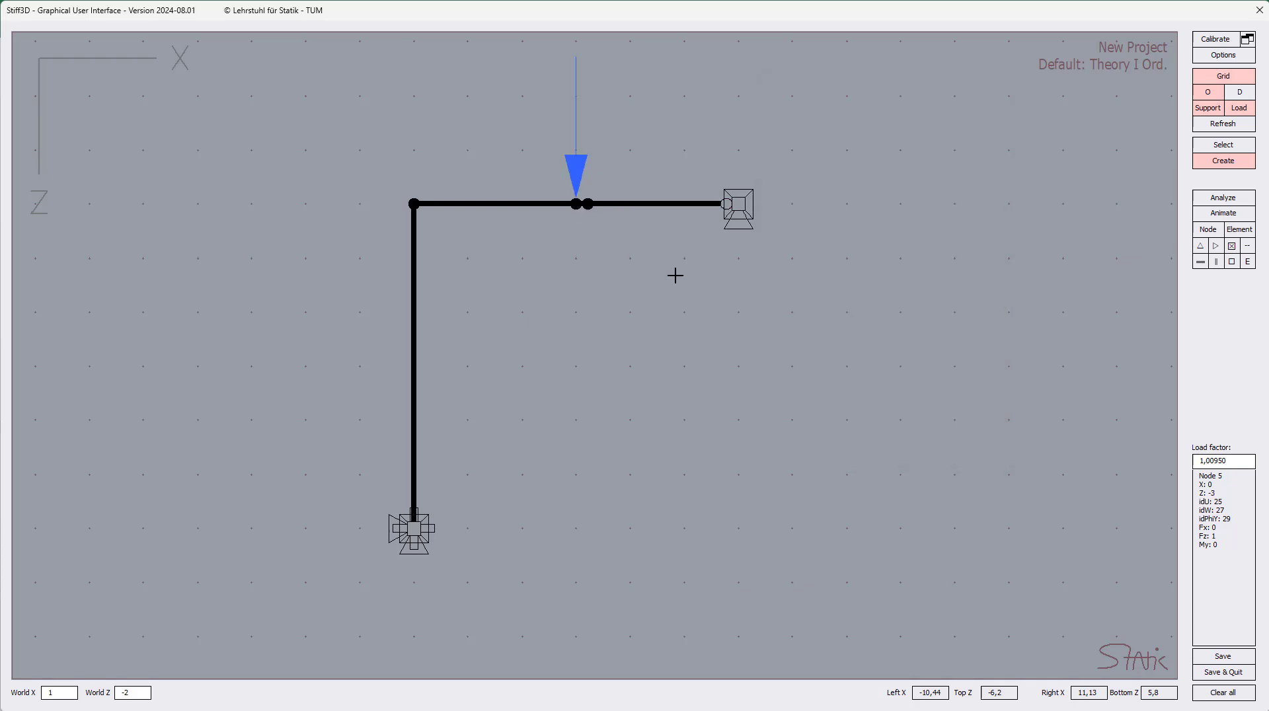
{"action": "left_click", "coordinate": [1224, 201]}
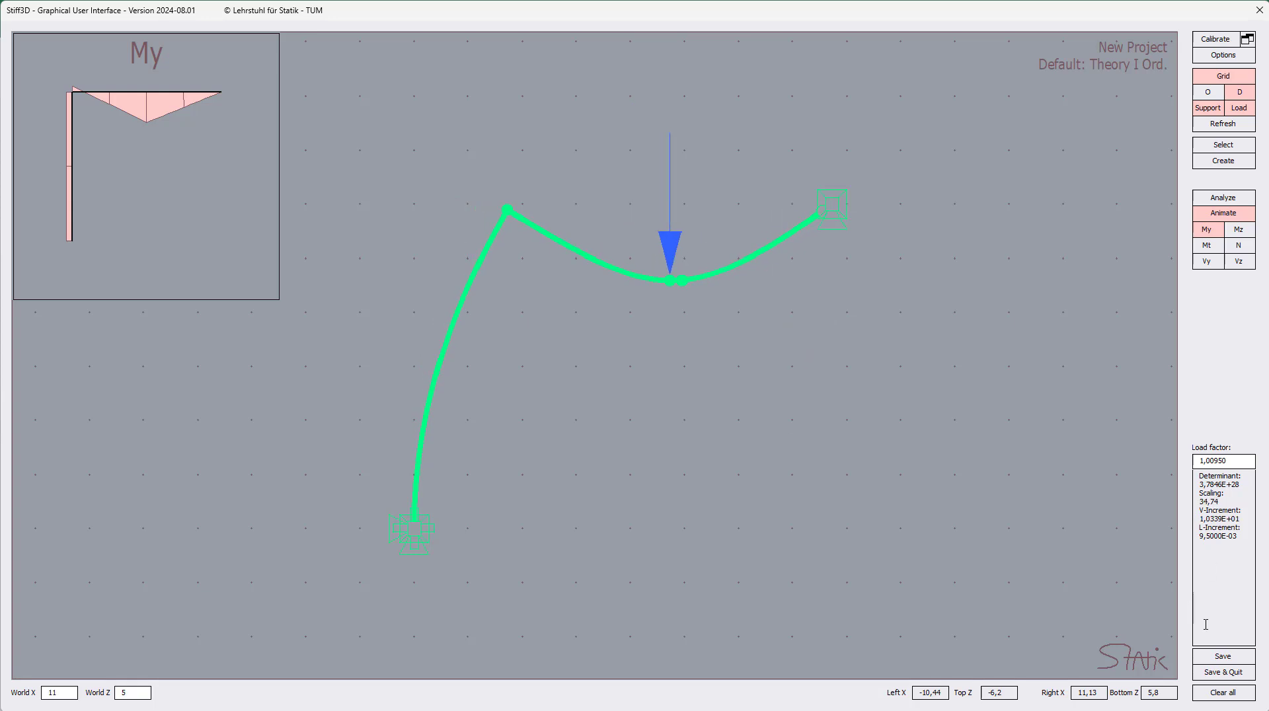
{"action": "left_click", "coordinate": [1207, 230]}
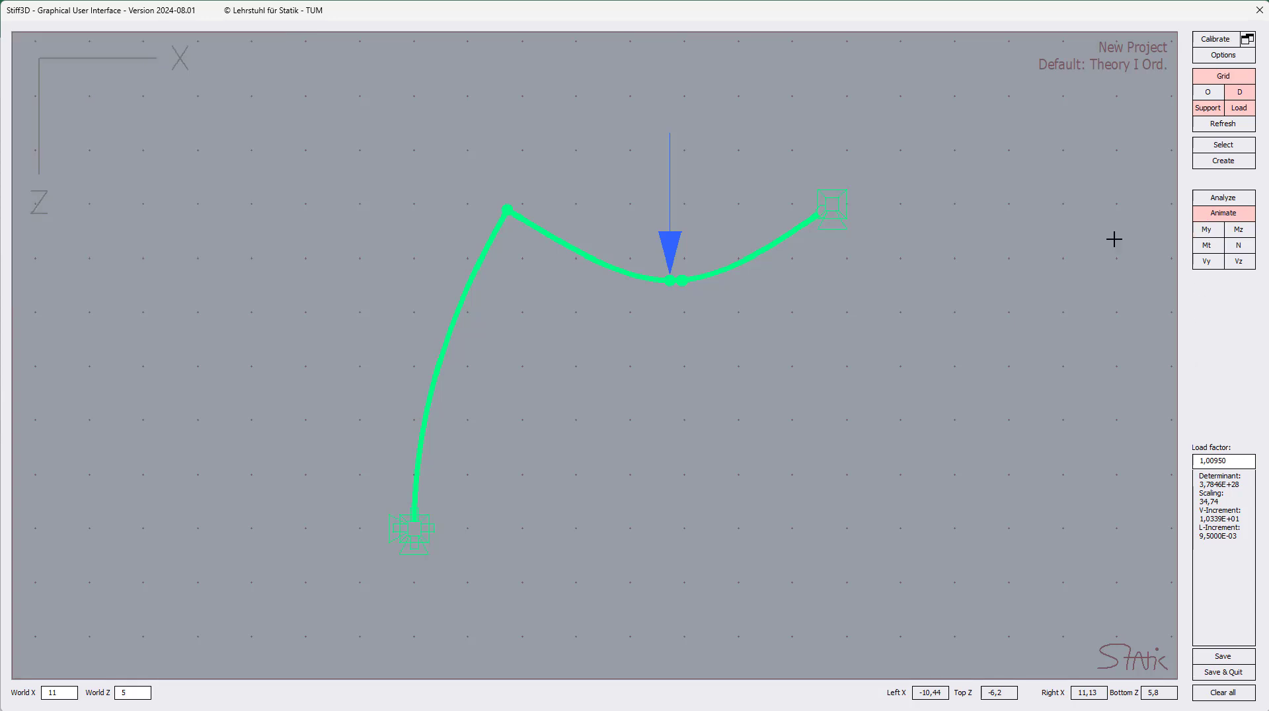
Step: Give the double node at the beam's midpoint its own iDpy degree of freedom, 31, save it and rescale the animated deformation
{"action": "left_click", "coordinate": [669, 284]}
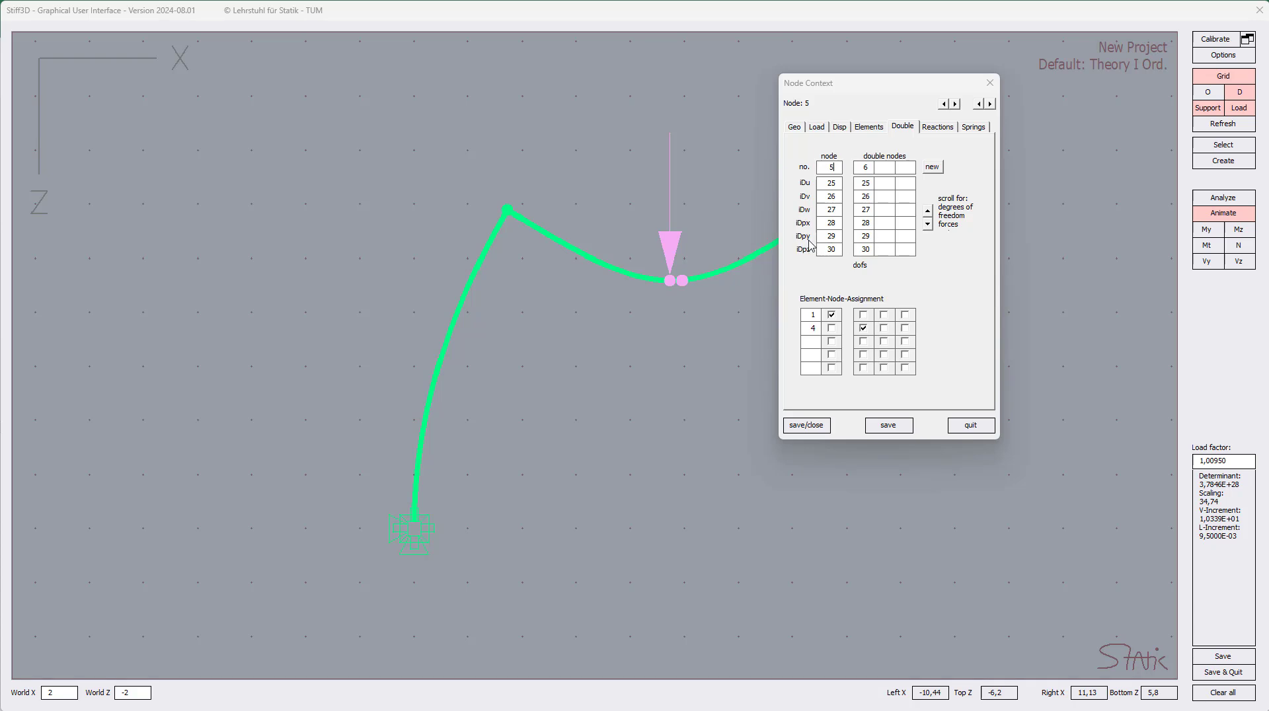
{"action": "double_click", "coordinate": [866, 236]}
{"action": "type", "text": "?"}
{"action": "left_click", "coordinate": [909, 428]}
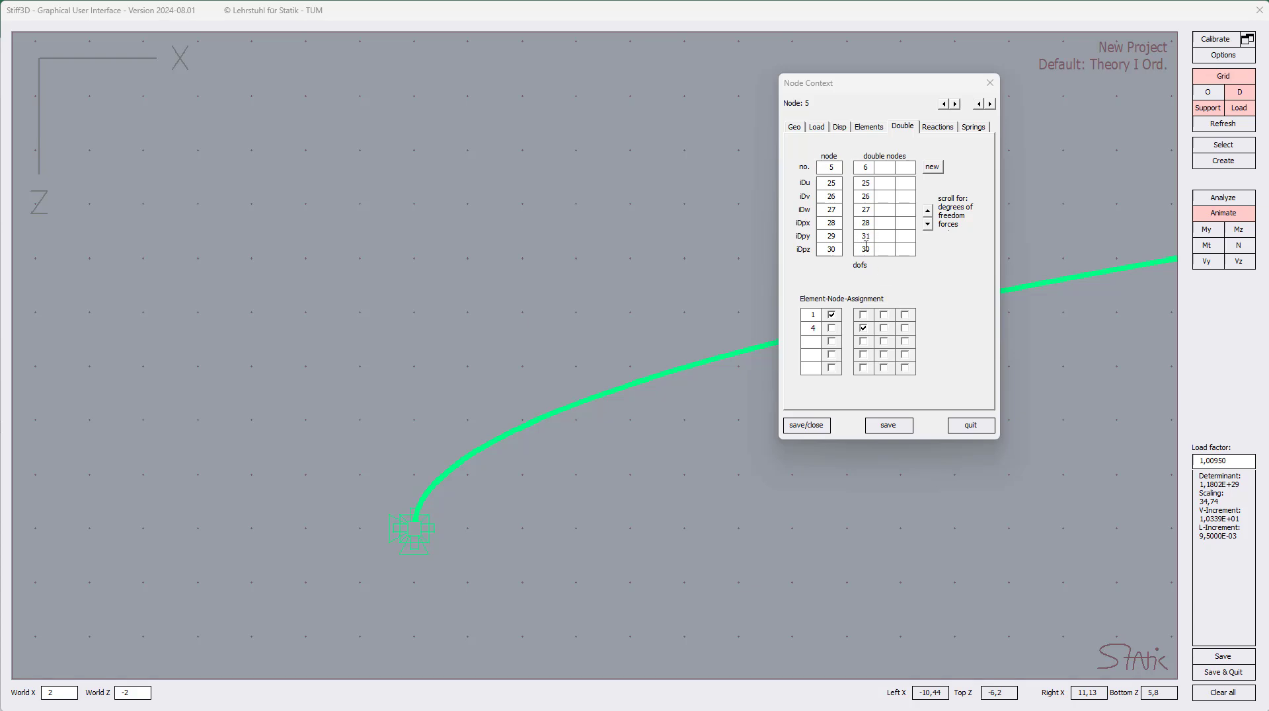
{"action": "left_click", "coordinate": [824, 429]}
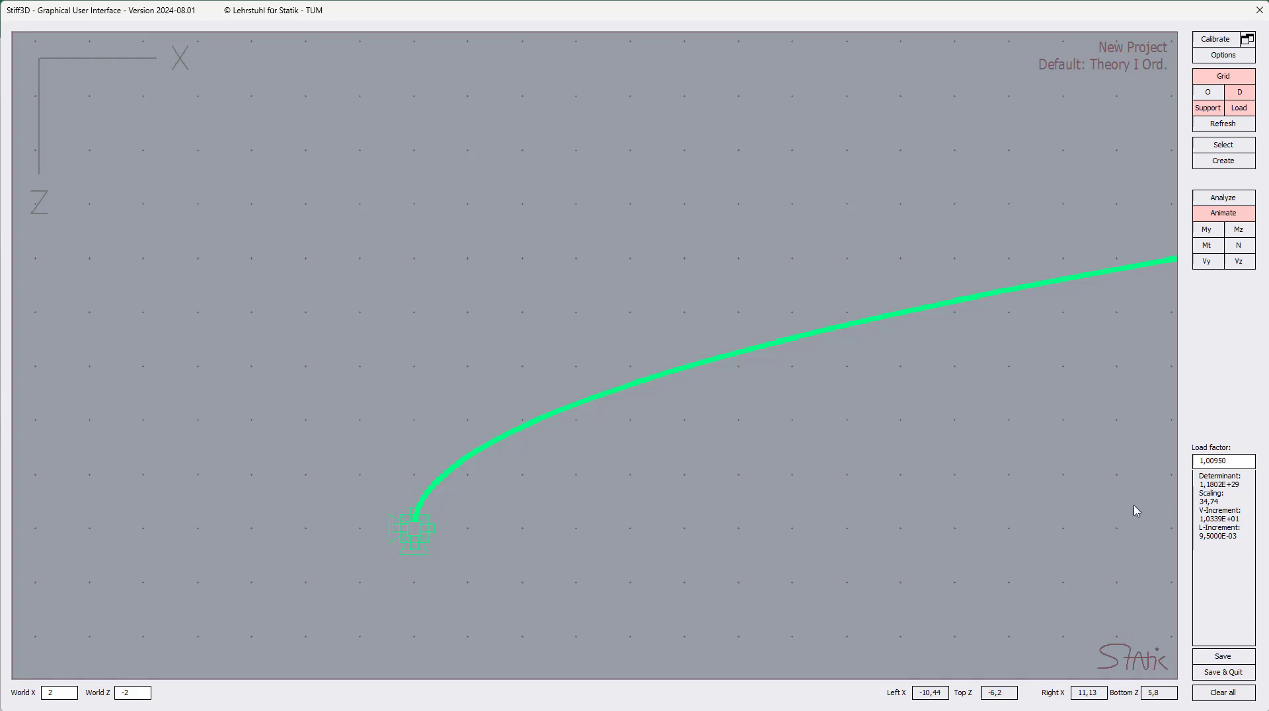
{"action": "left_click", "coordinate": [1226, 218]}
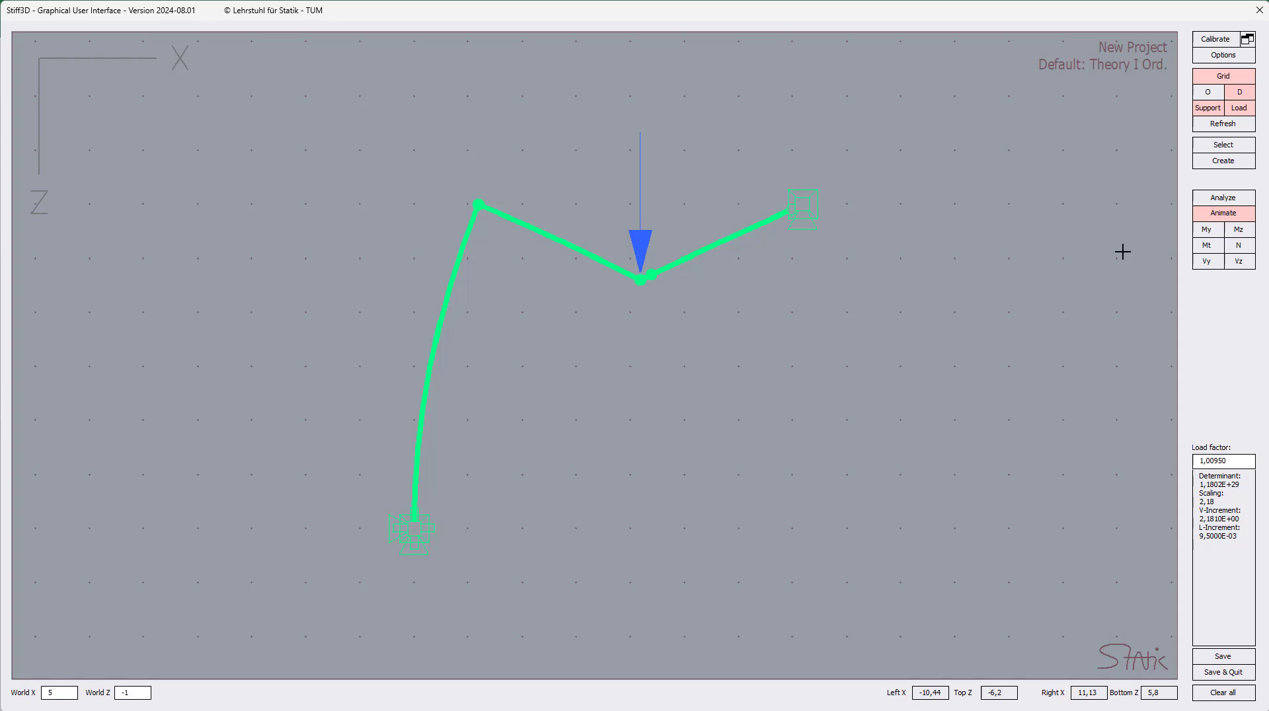
Step: Return from the enlarged XZ view to the four-view layout and rotate the perspective view around the hinged frame
{"action": "right_click", "coordinate": [988, 246]}
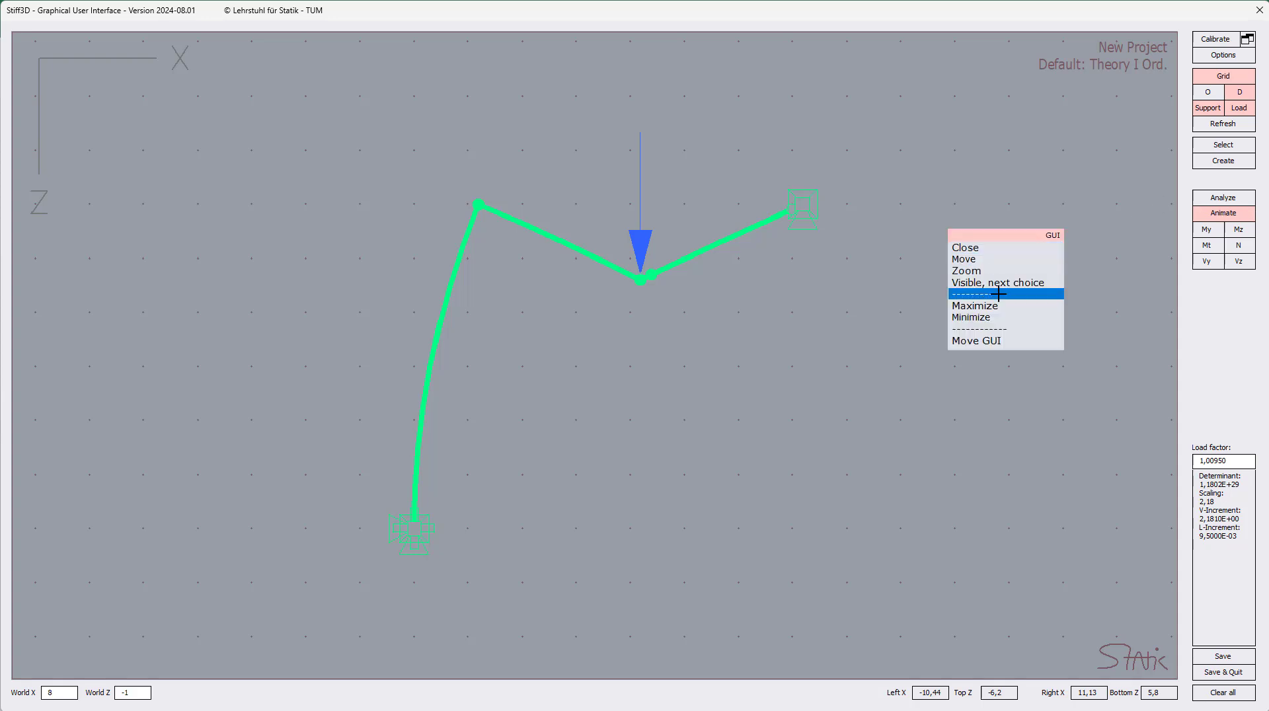
{"action": "left_click", "coordinate": [997, 316]}
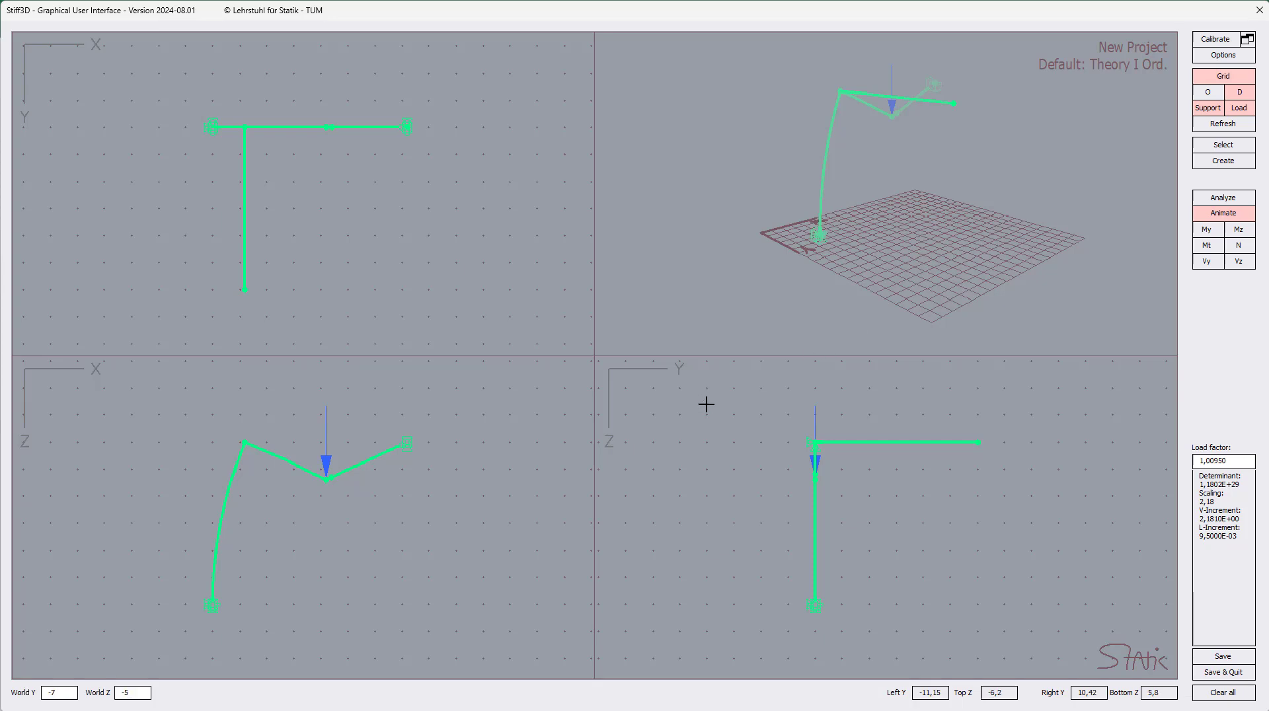
{"action": "left_click_drag", "start_coordinate": [856, 243], "coordinate": [792, 165]}
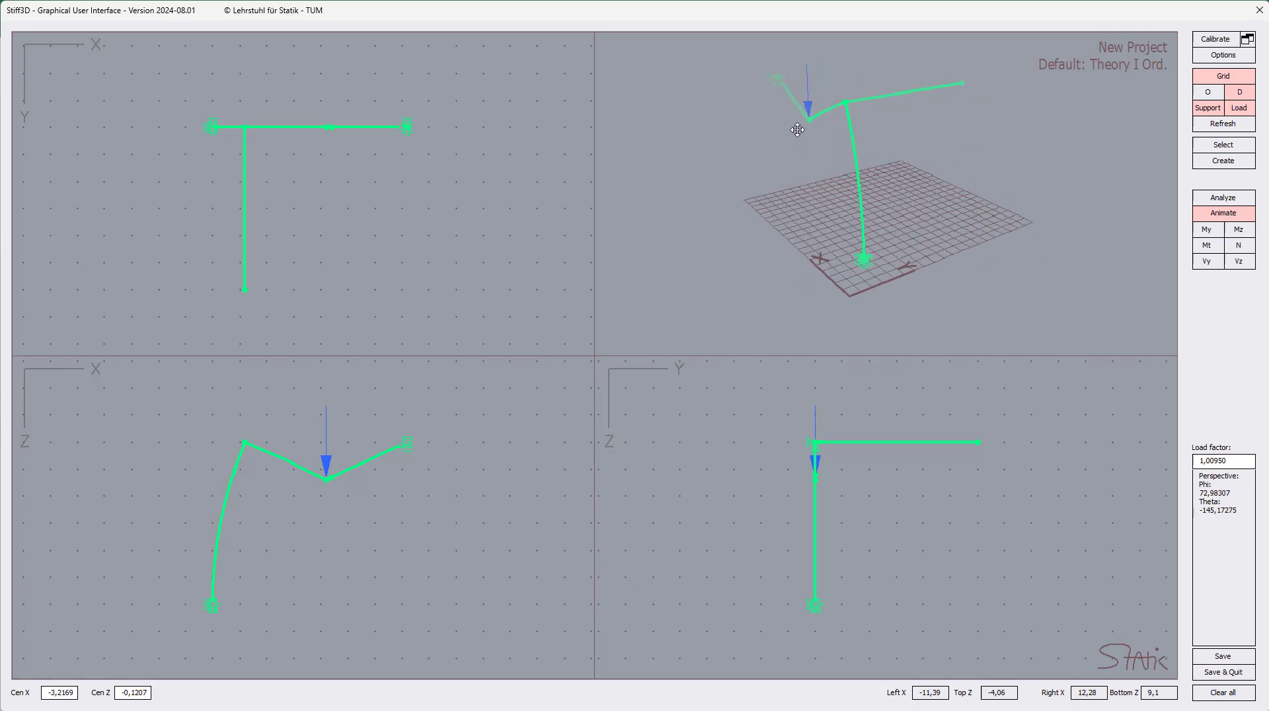
Step: Set the double node's iDpy back to 29 and its iDpz to 31, save, and inspect the deformed frame in perspective
{"action": "right_click", "coordinate": [325, 486]}
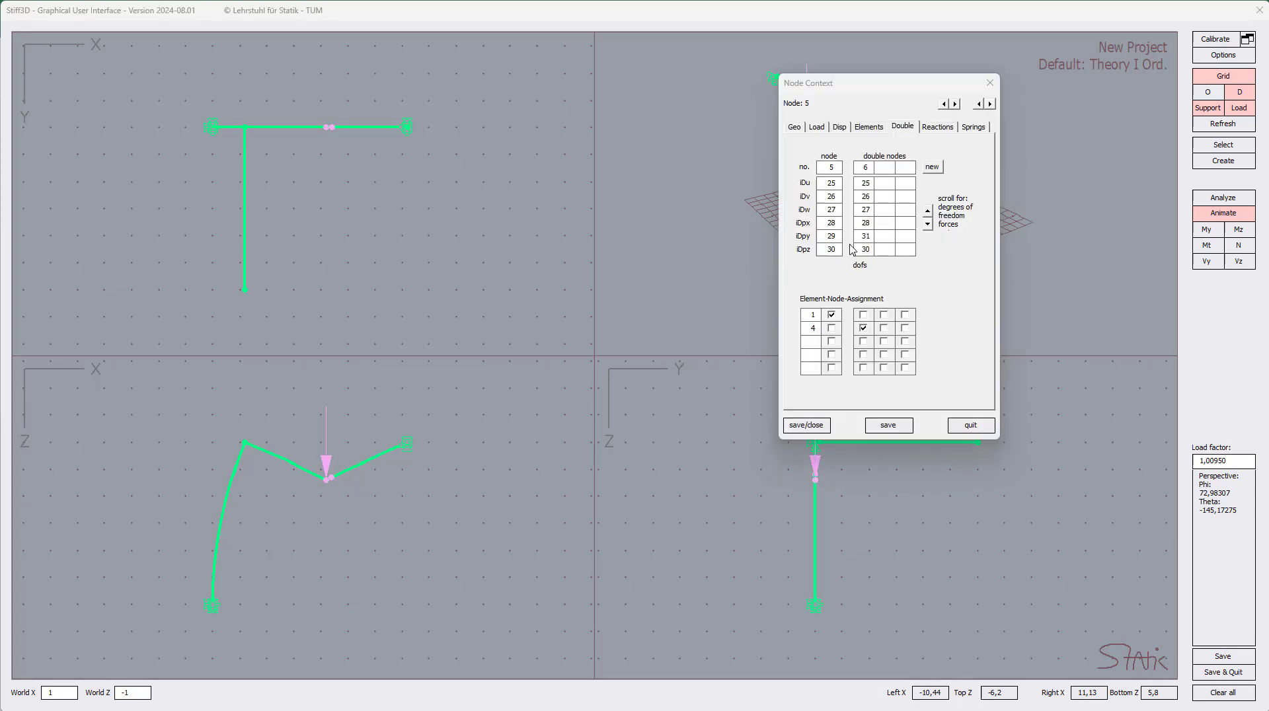
{"action": "left_click_drag", "start_coordinate": [872, 236], "coordinate": [851, 238]}
{"action": "left_click_drag", "start_coordinate": [870, 250], "coordinate": [858, 253]}
{"action": "left_click", "coordinate": [805, 425]}
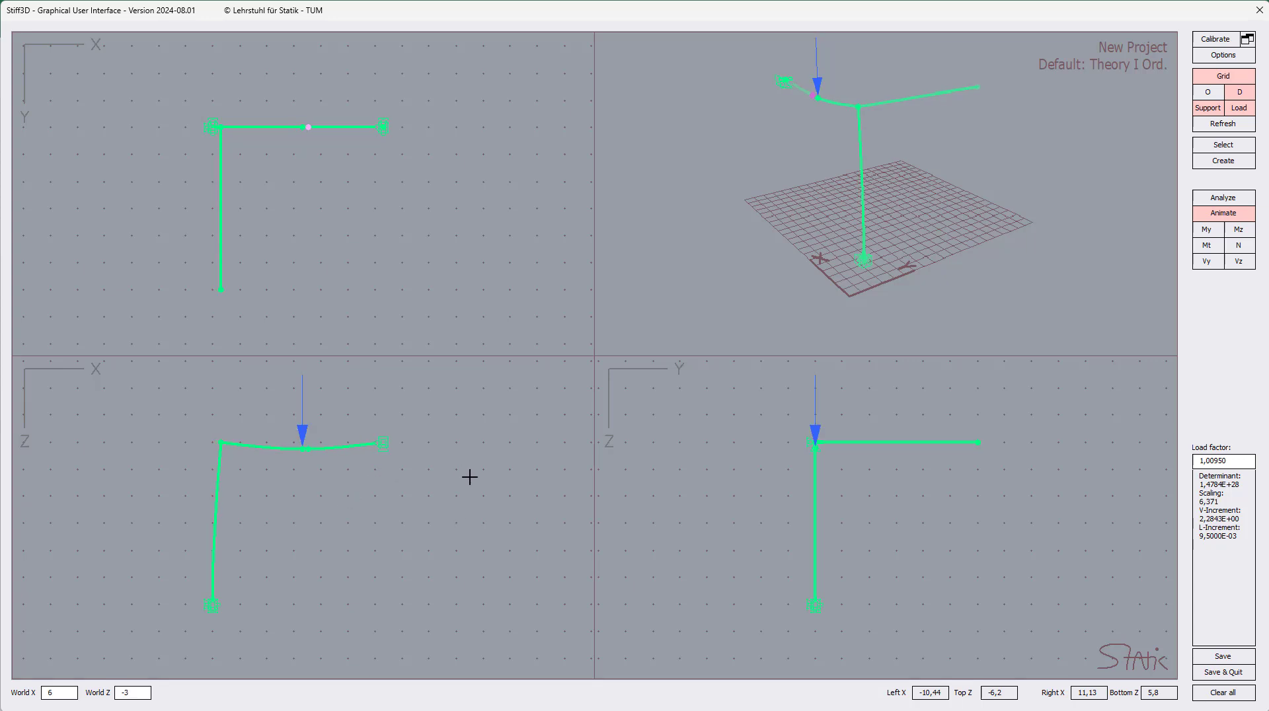
{"action": "left_click_drag", "start_coordinate": [837, 203], "coordinate": [598, 441]}
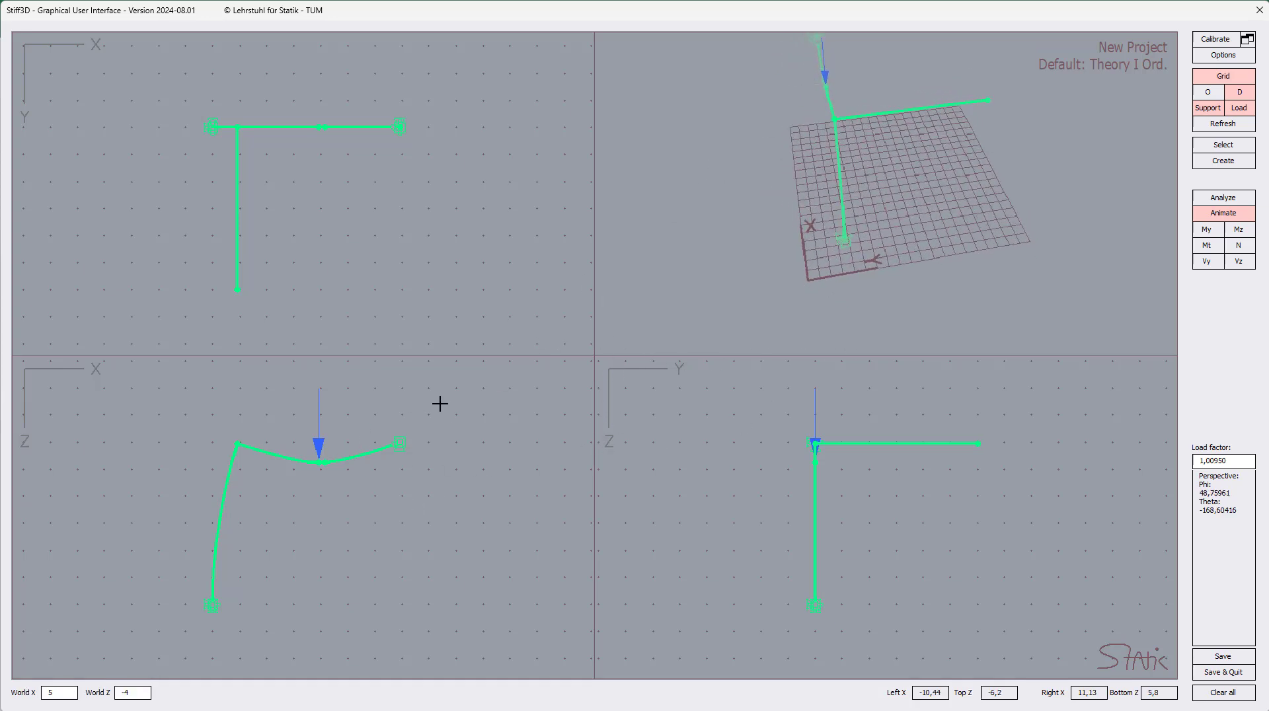
Step: Add a load Fy of 0,2 to the beam's midpoint node and restart the deformation animation
{"action": "right_click", "coordinate": [323, 461]}
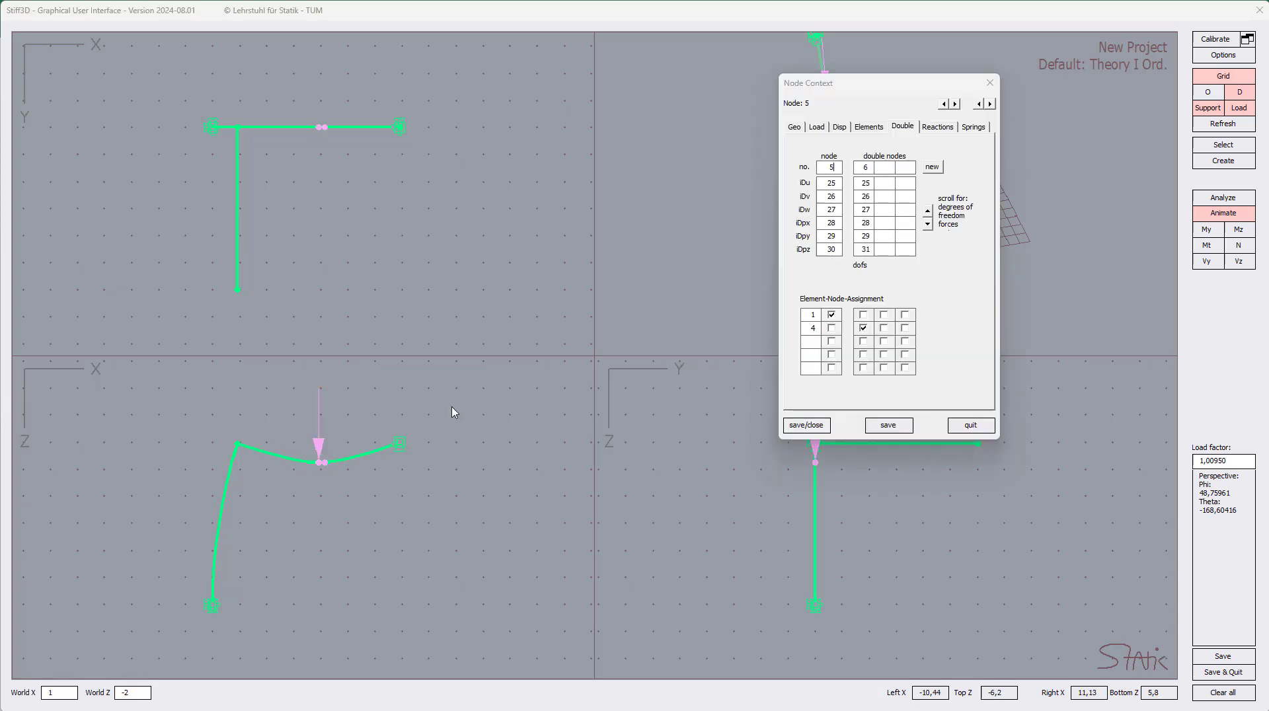
{"action": "left_click", "coordinate": [817, 126]}
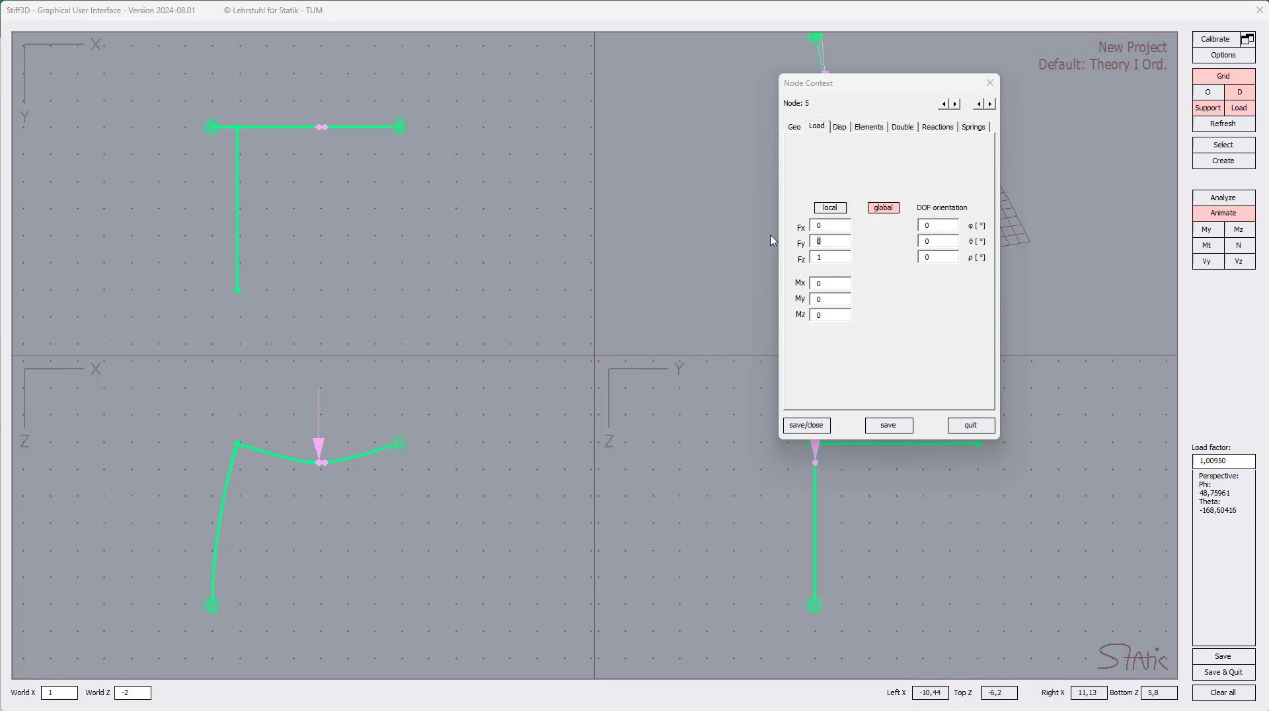
{"action": "type", "text": ",2"}
{"action": "left_click", "coordinate": [820, 424]}
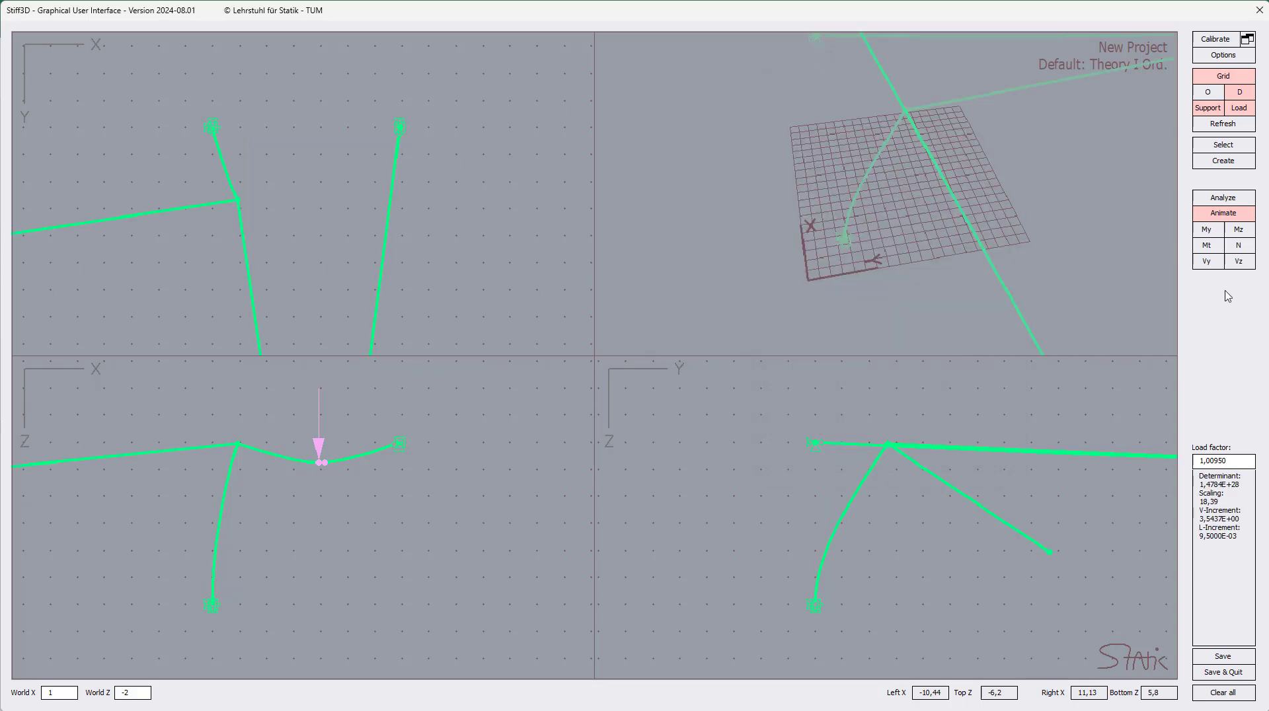
{"action": "left_click", "coordinate": [1223, 219]}
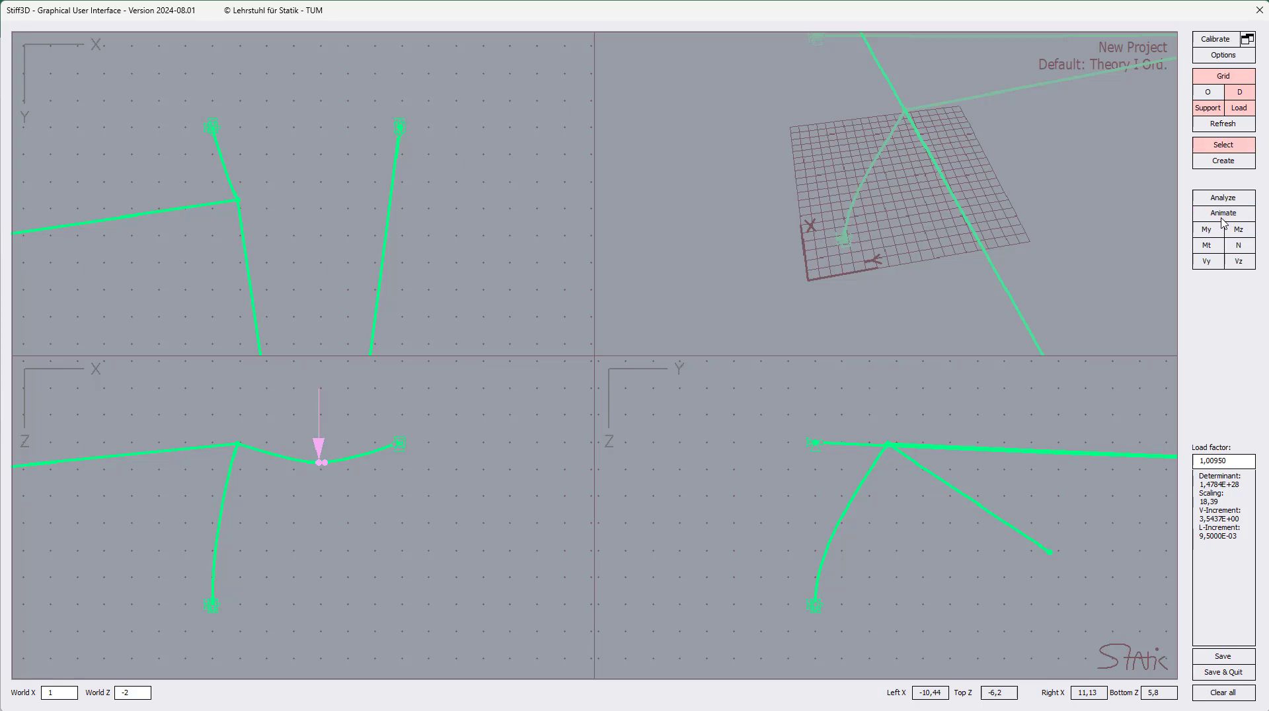
{"action": "left_click", "coordinate": [1221, 214]}
Step: Examine the out-of-plane deformation at the beam's midpoint hinge from several directions in the perspective view
{"action": "left_click_drag", "start_coordinate": [928, 263], "coordinate": [859, 150]}
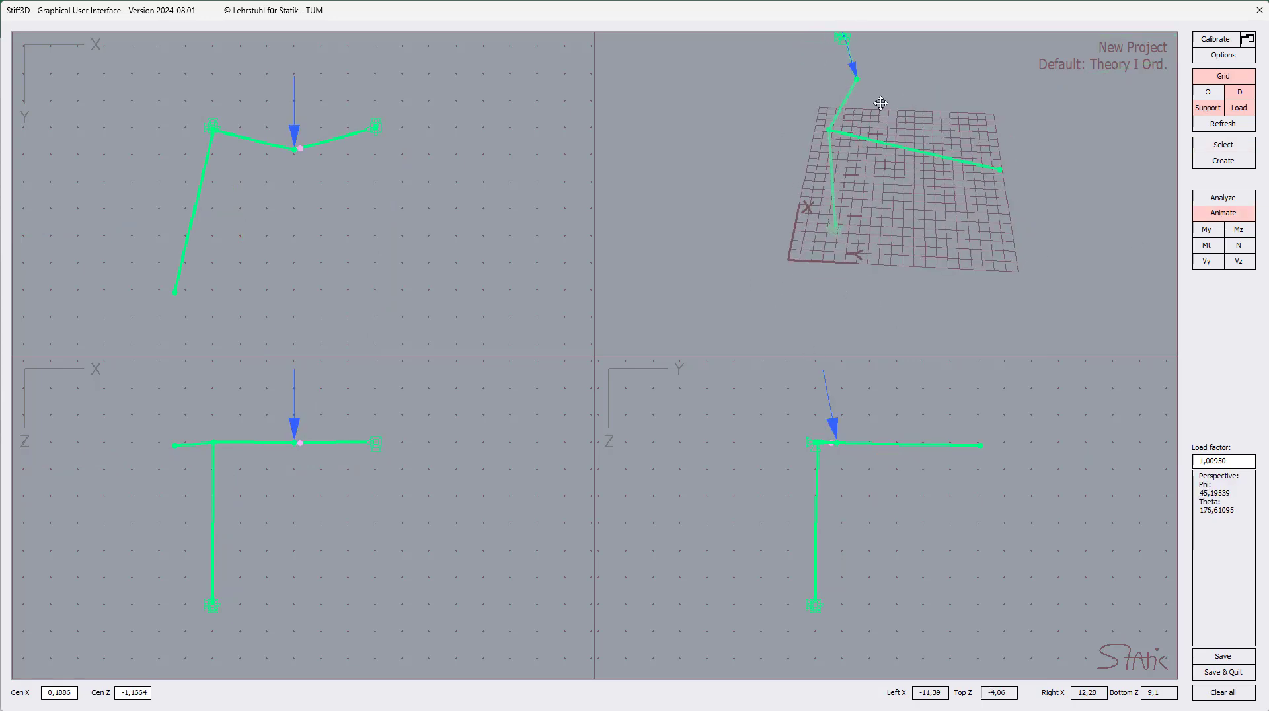
{"action": "left_click_drag", "start_coordinate": [753, 218], "coordinate": [879, 246]}
{"action": "left_click_drag", "start_coordinate": [884, 196], "coordinate": [743, 280]}
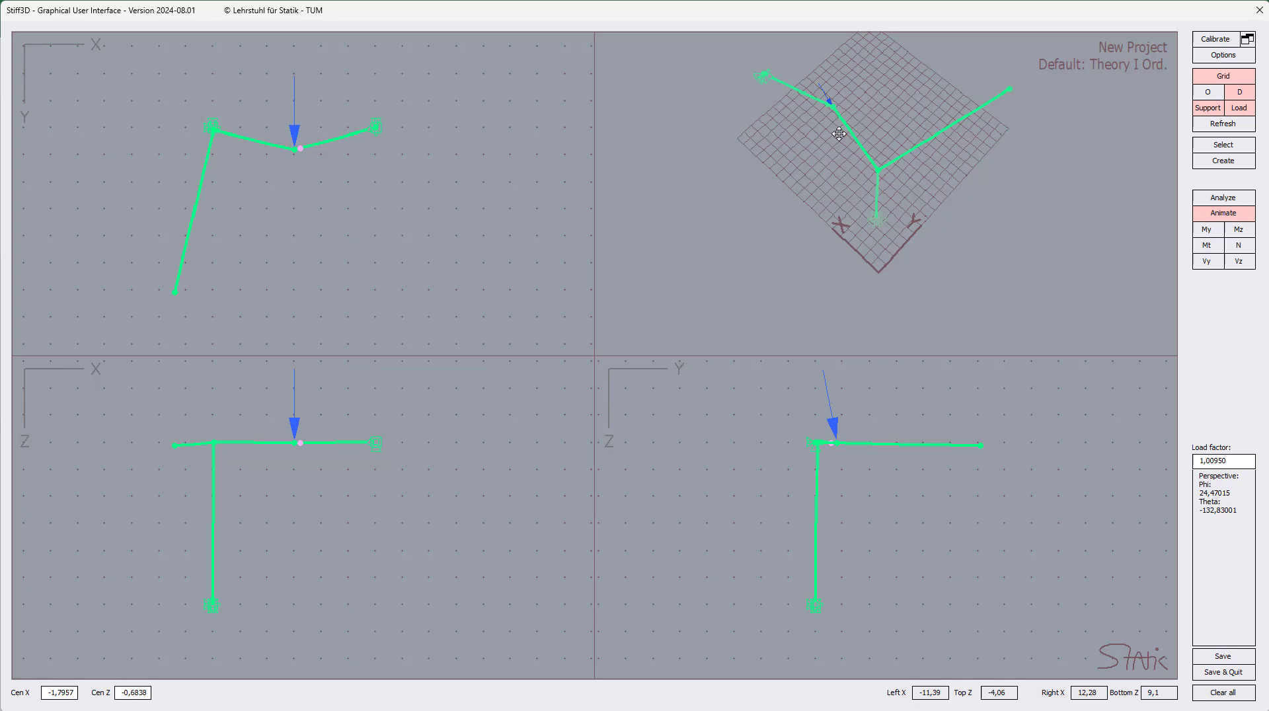
{"action": "left_click_drag", "start_coordinate": [843, 220], "coordinate": [965, 248]}
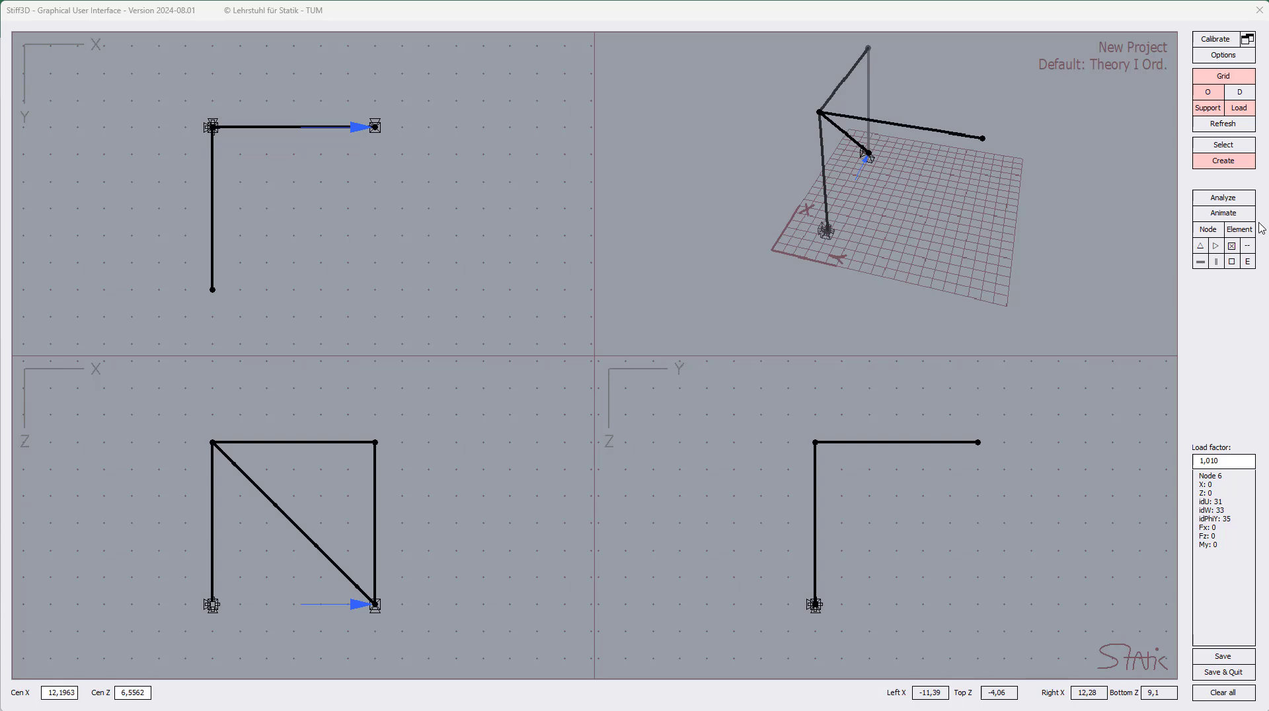
Step: Analyze the frame with the diagonal member and show the diagonal's internal force diagrams in the XZ projection
{"action": "left_click", "coordinate": [1234, 200]}
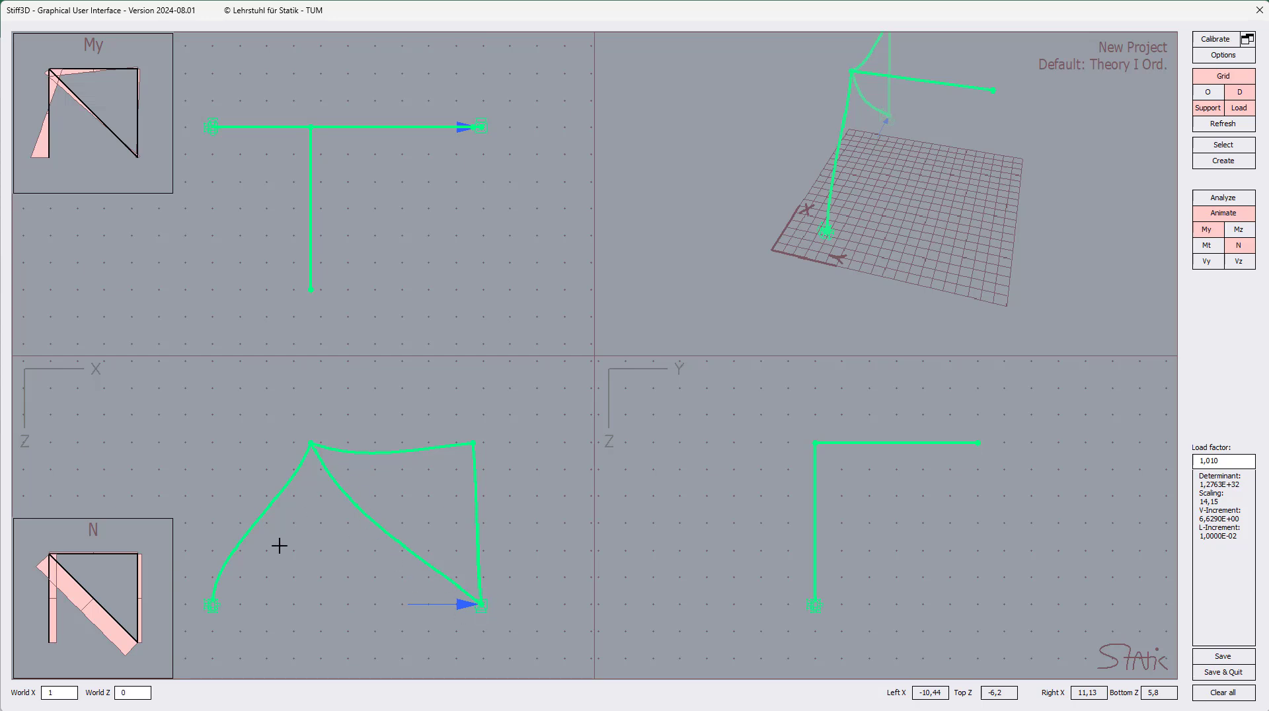
{"action": "left_click", "coordinate": [374, 520]}
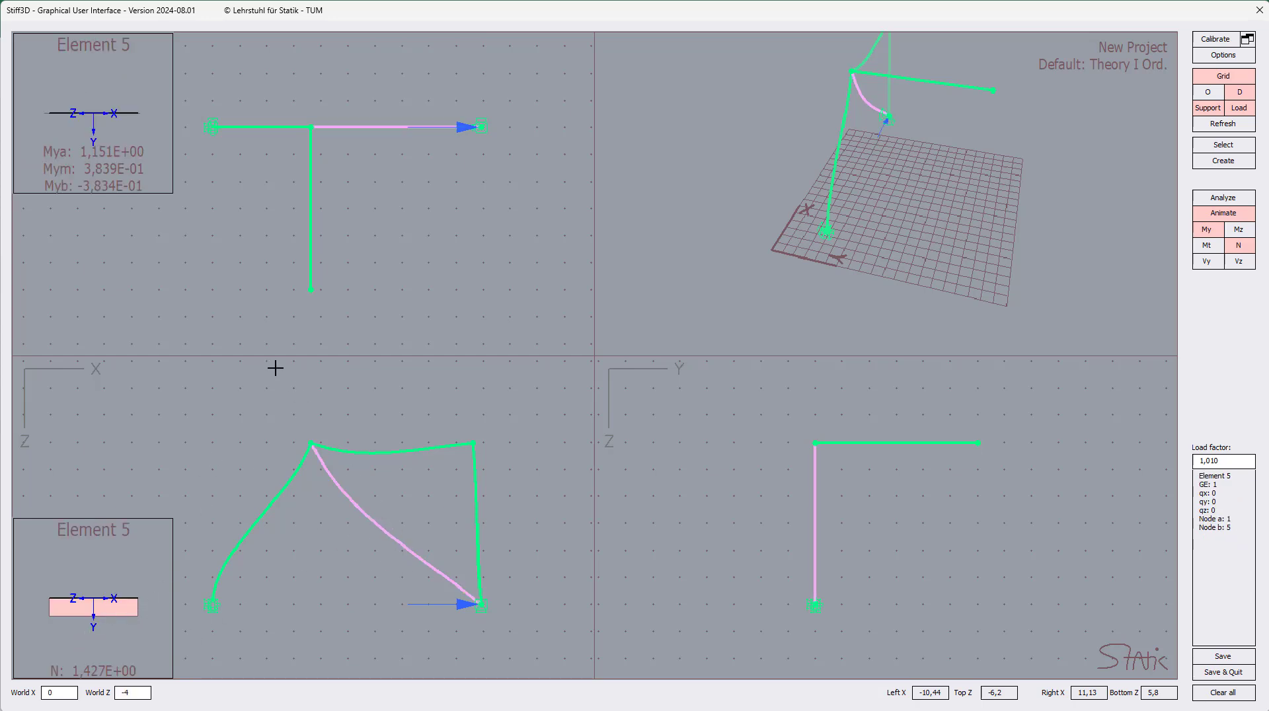
{"action": "right_click", "coordinate": [117, 71]}
{"action": "left_click", "coordinate": [116, 98]}
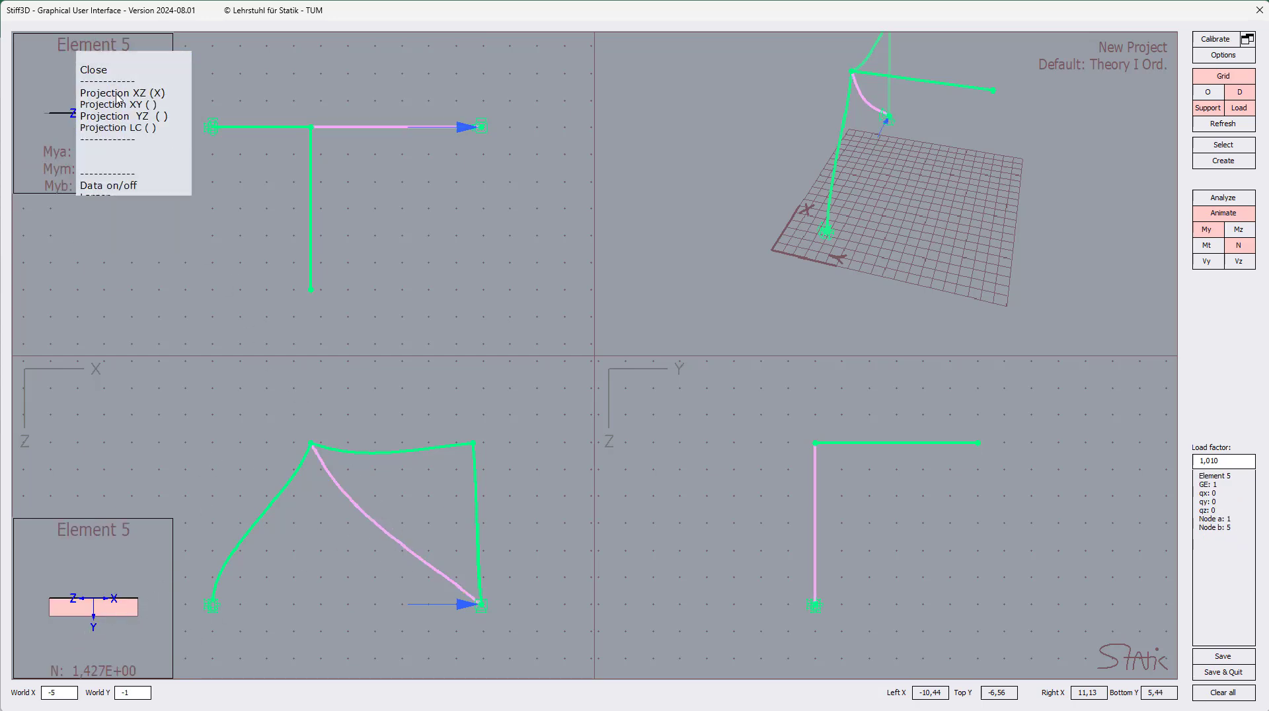
{"action": "left_click", "coordinate": [118, 70]}
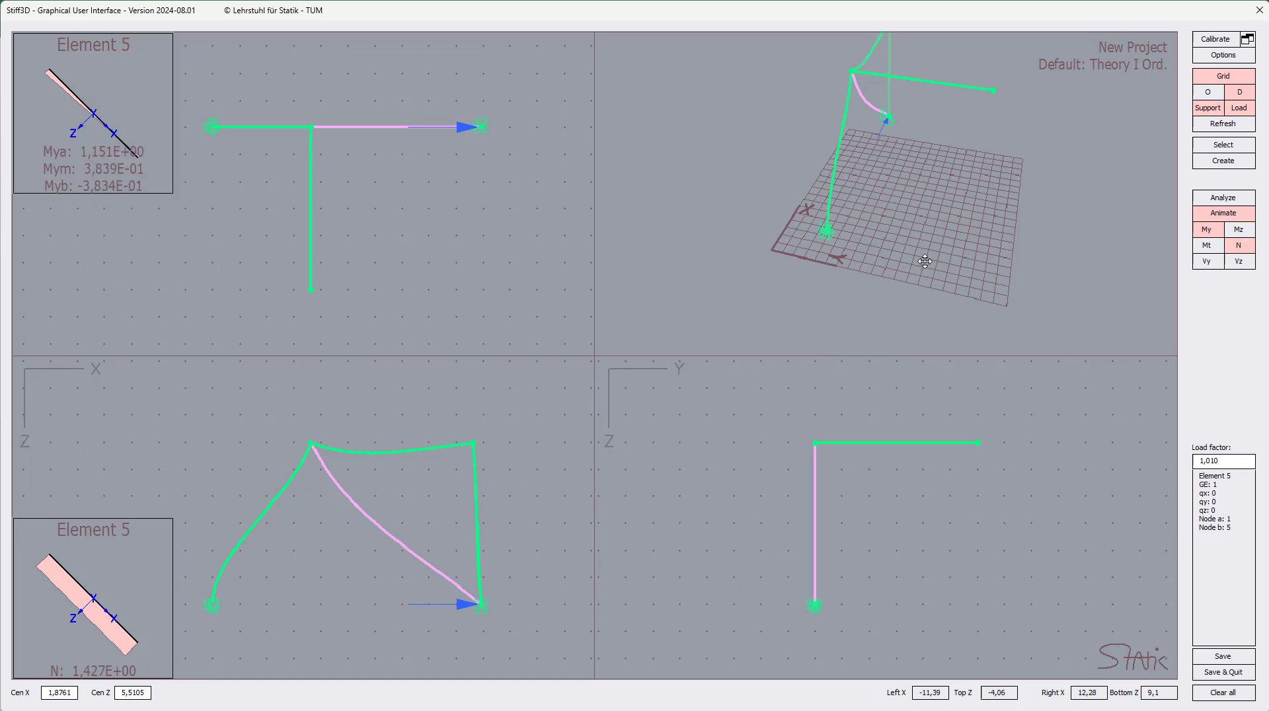
{"action": "left_click", "coordinate": [1231, 218]}
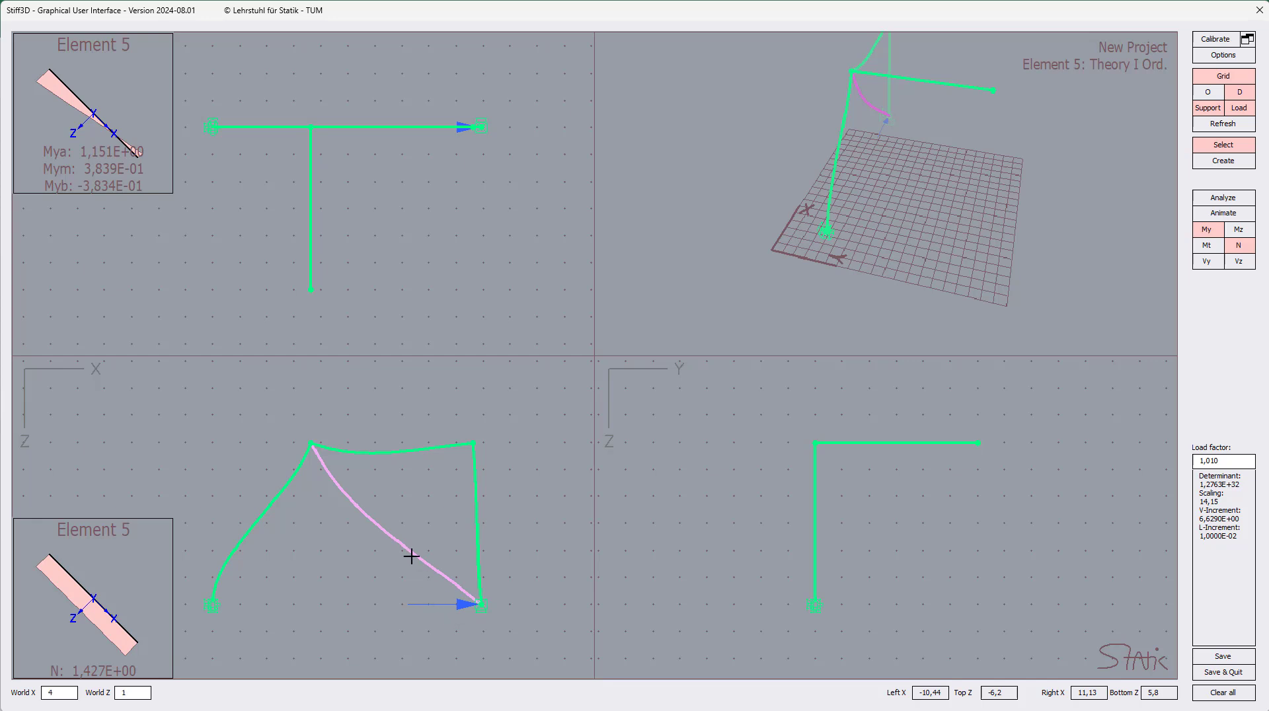
Step: Return to create mode and split the diagonal element 5 at 0,5 of its length
{"action": "left_click", "coordinate": [1197, 165]}
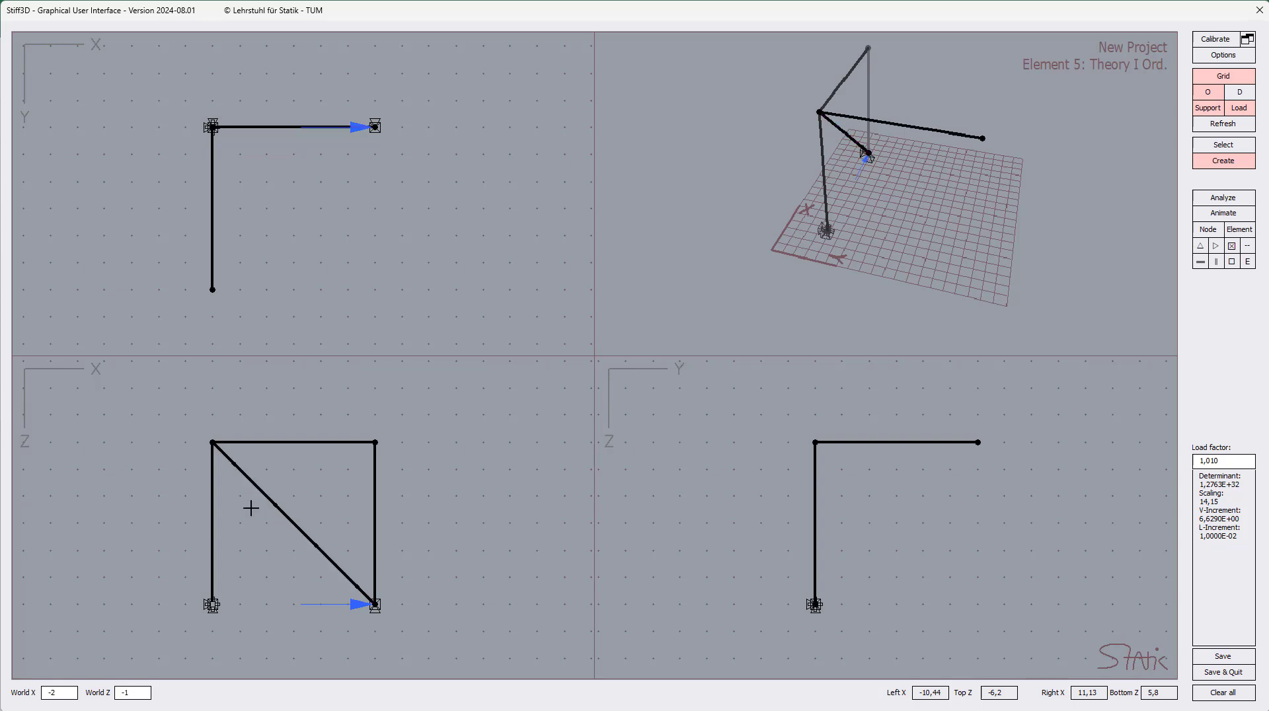
{"action": "left_click", "coordinate": [296, 526]}
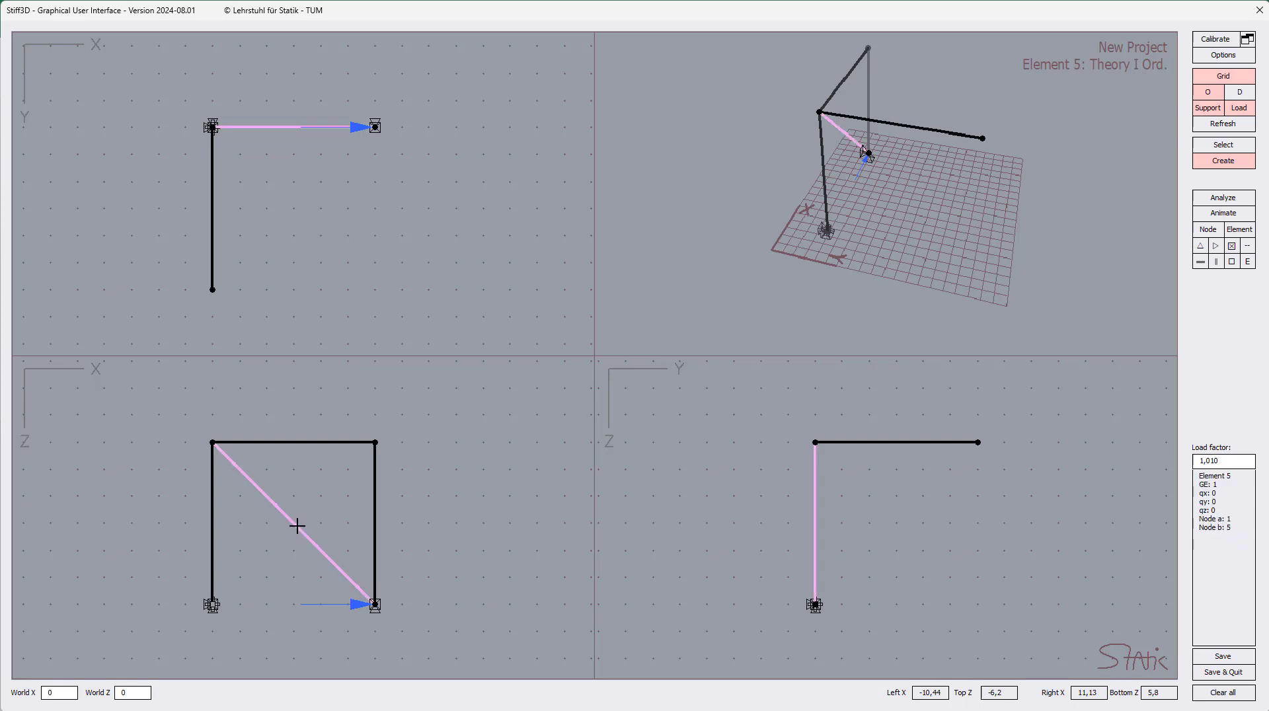
{"action": "right_click", "coordinate": [297, 527]}
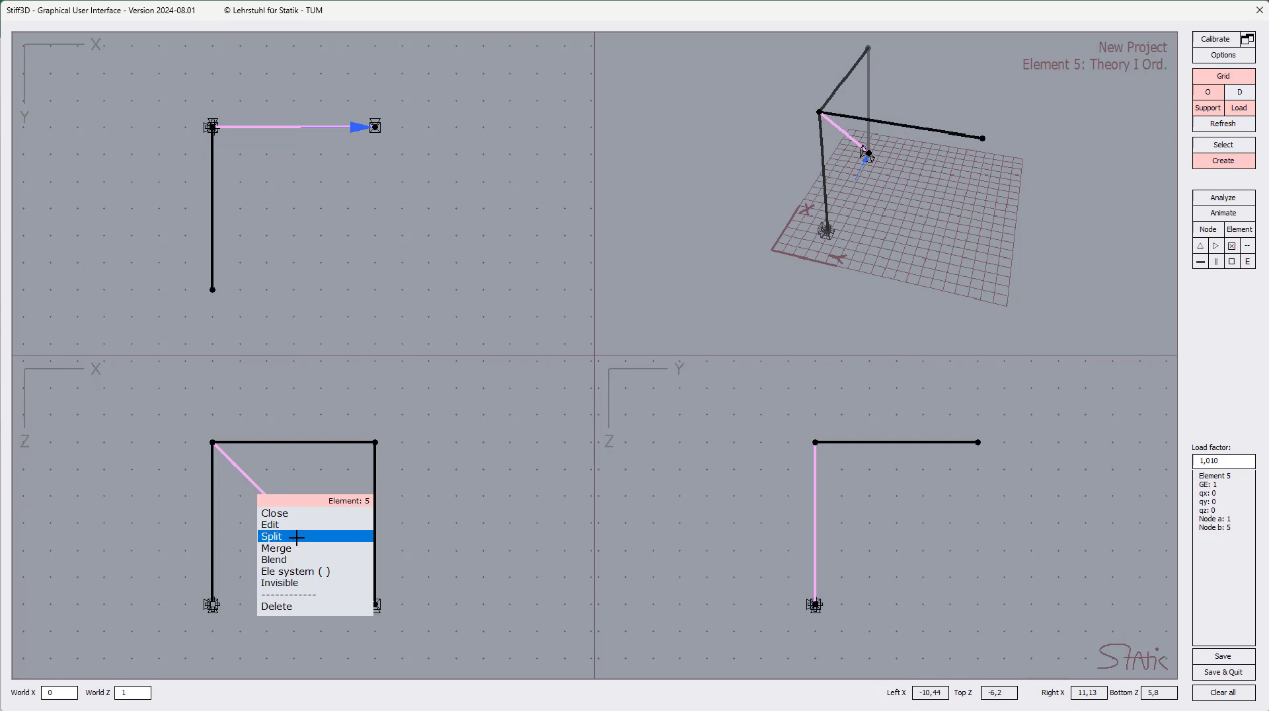
{"action": "left_click", "coordinate": [296, 536]}
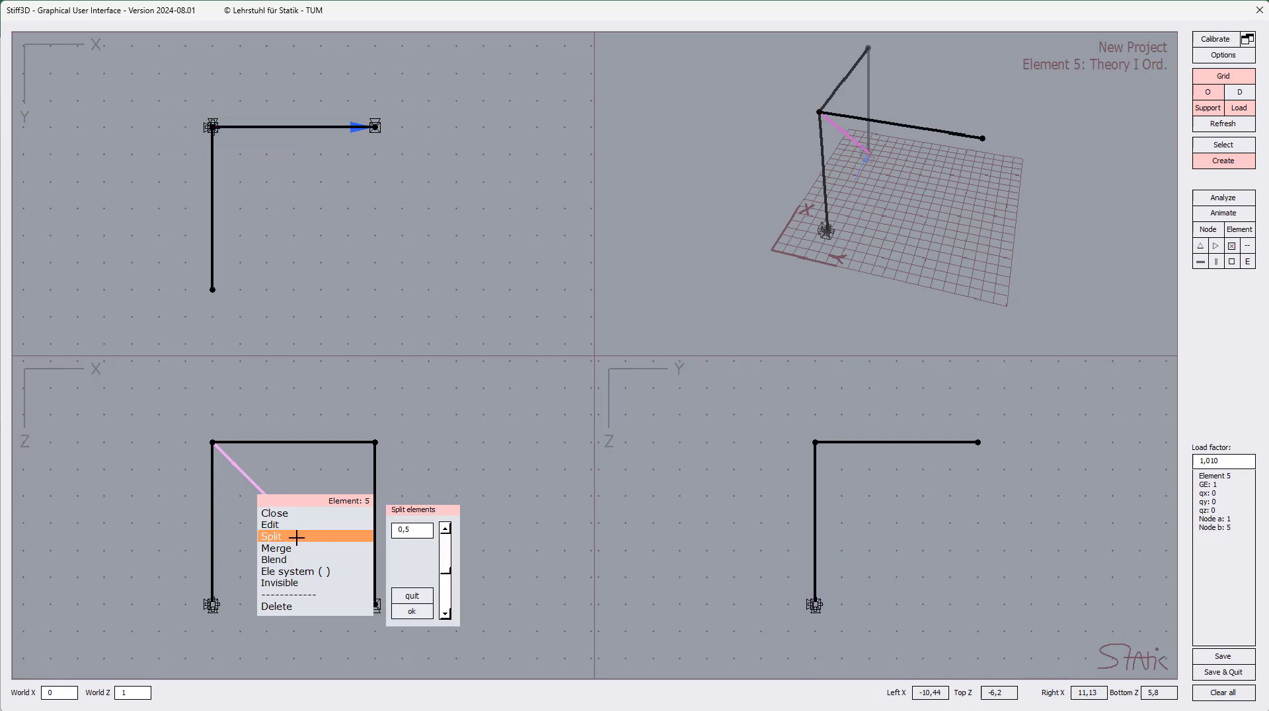
{"action": "left_click", "coordinate": [411, 613]}
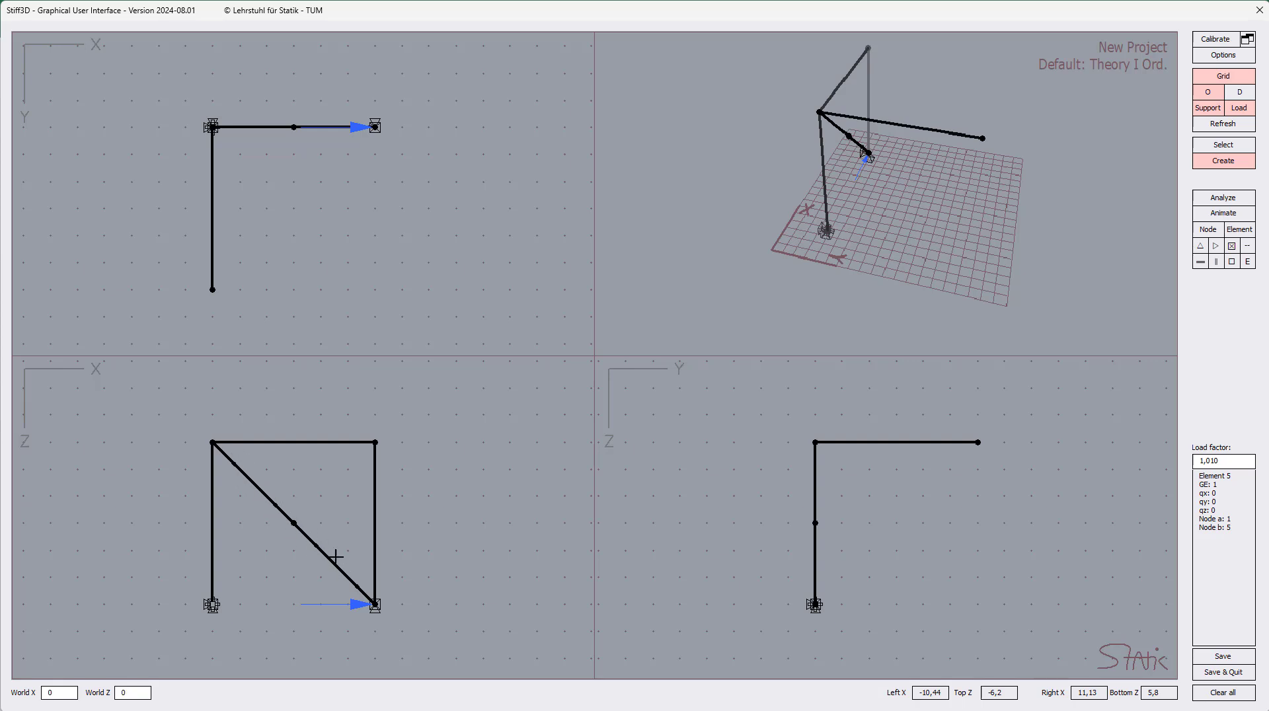
Step: Orient the degrees of freedom of the diagonal's midpoint node along Element 5, with φ at 45°
{"action": "double_click", "coordinate": [295, 522]}
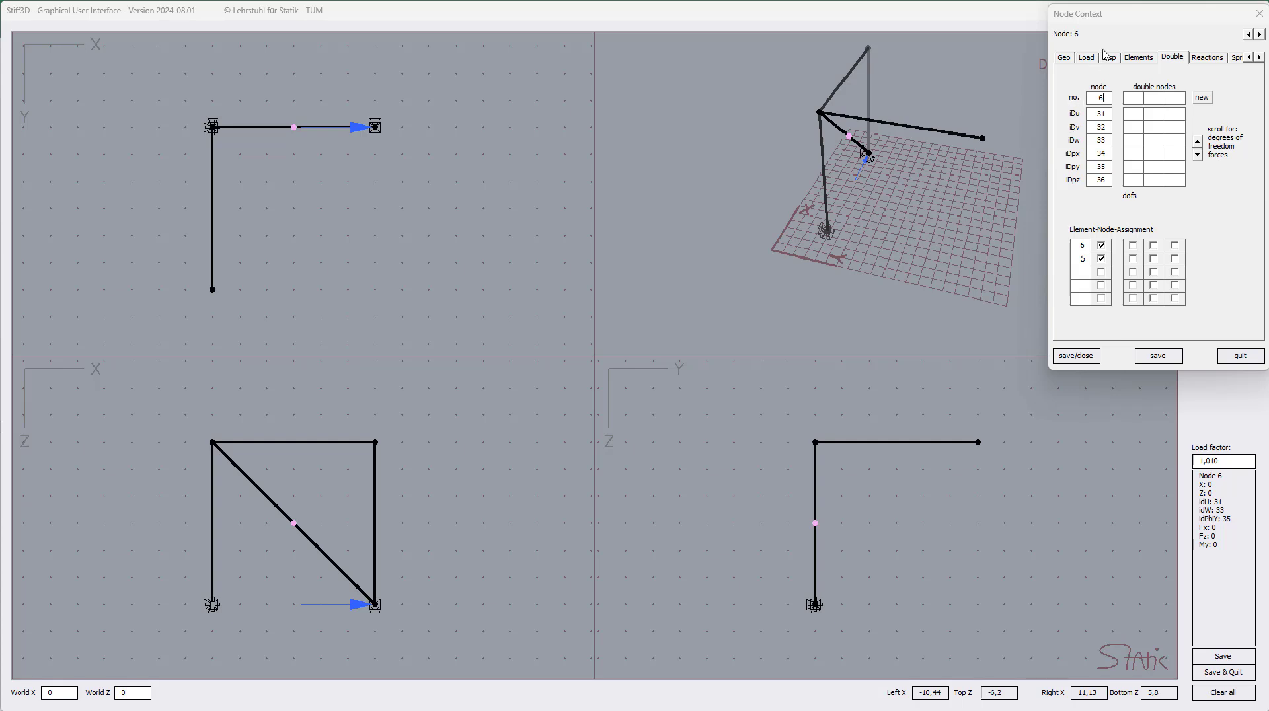
{"action": "left_click_drag", "start_coordinate": [1134, 26], "coordinate": [529, 267]}
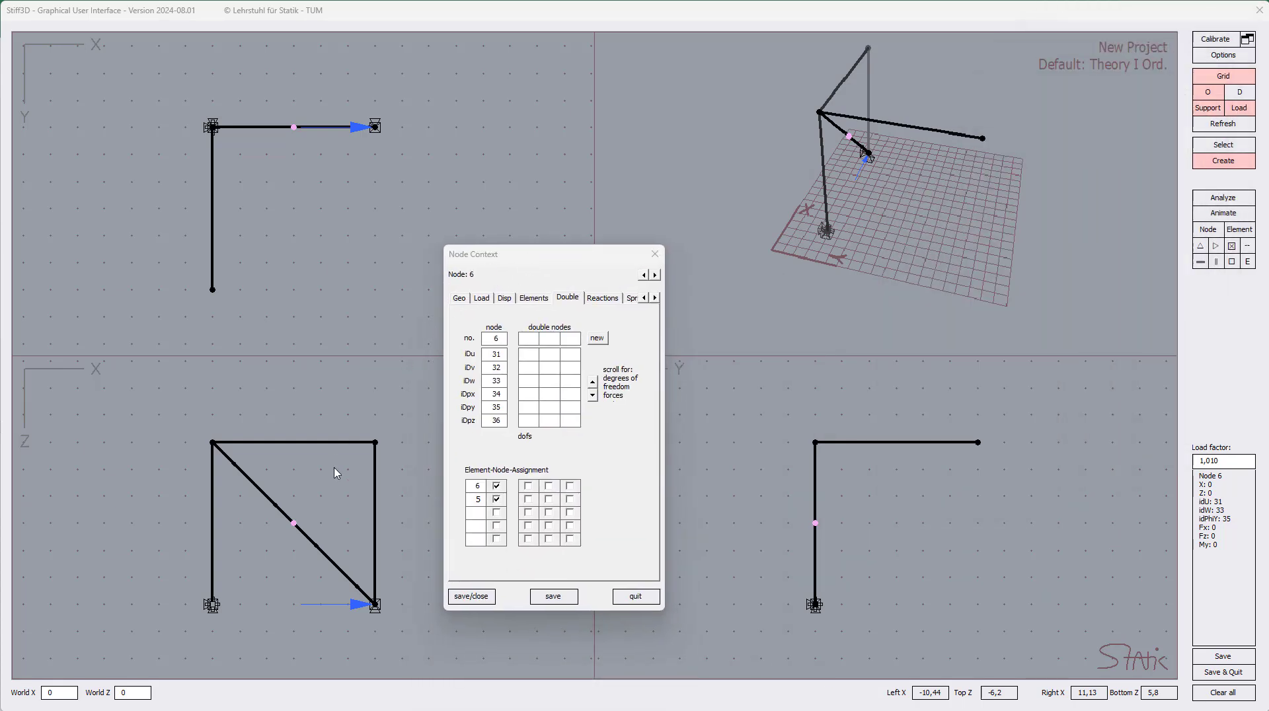
{"action": "left_click", "coordinate": [460, 298]}
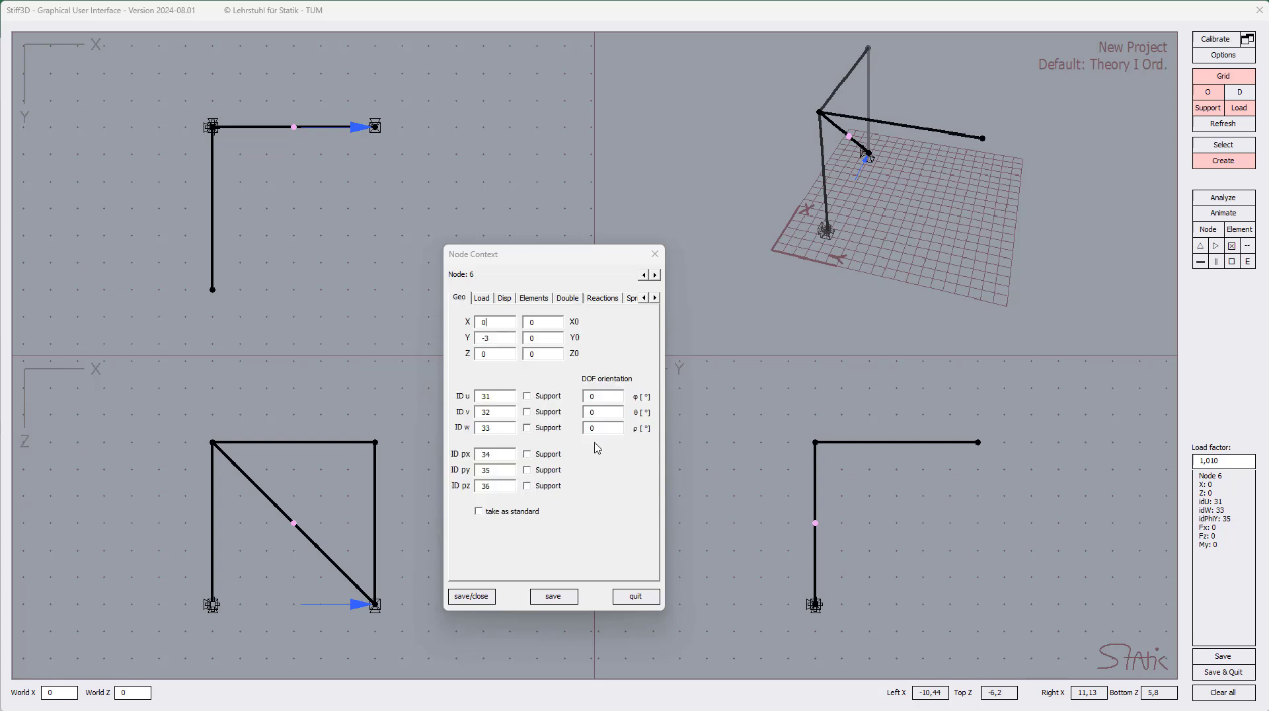
{"action": "left_click", "coordinate": [609, 399]}
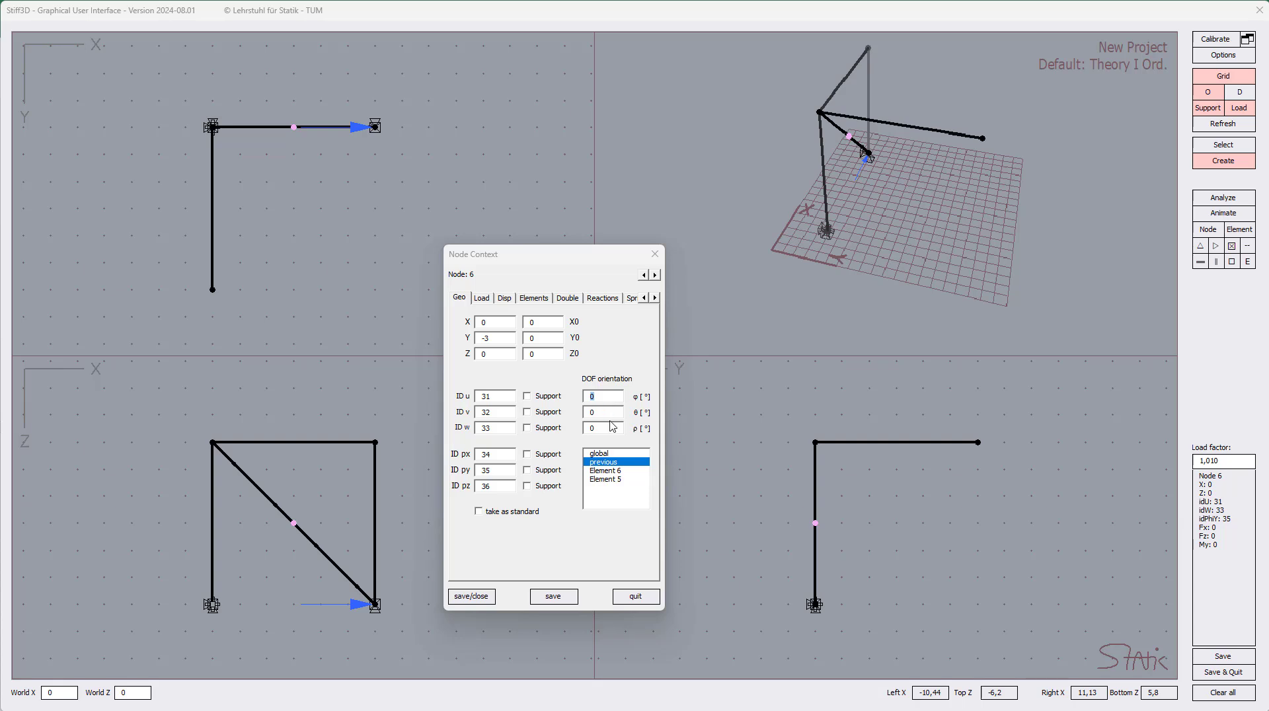
{"action": "left_click", "coordinate": [615, 479]}
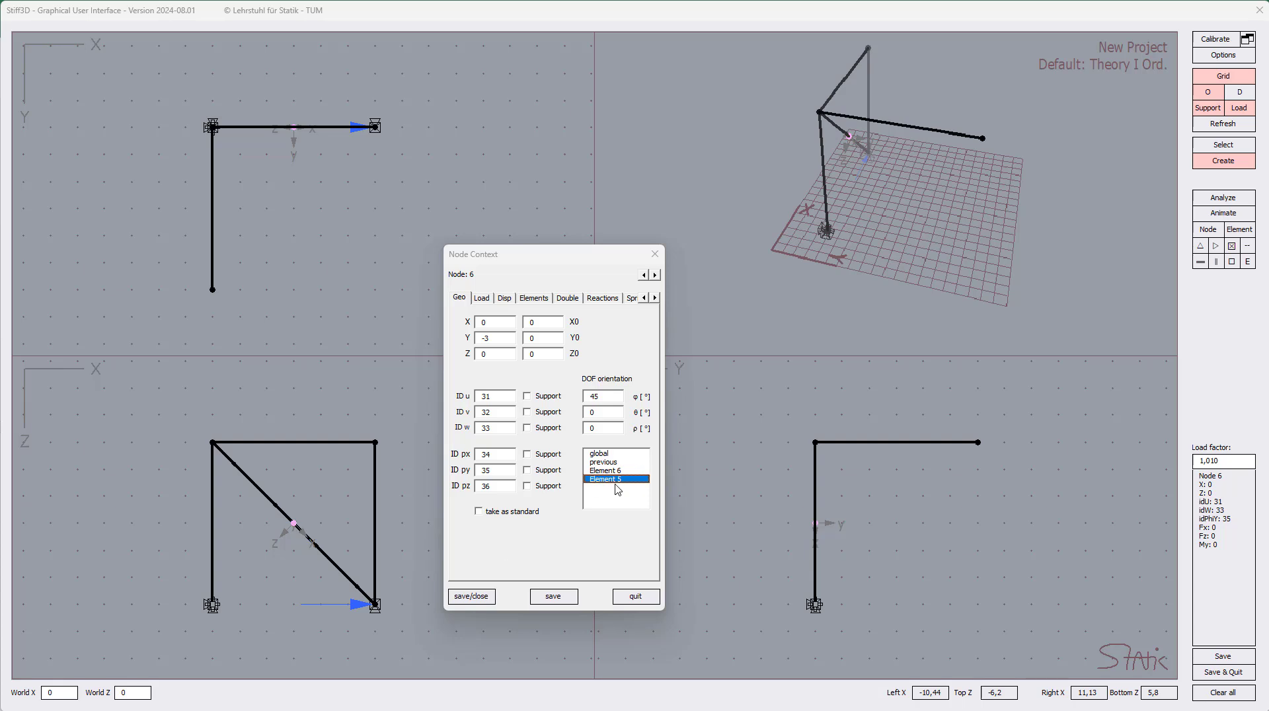
Step: Save the midpoint node's orientation and analyze the frame, showing the My and N diagrams of Element 5
{"action": "left_click", "coordinate": [472, 596]}
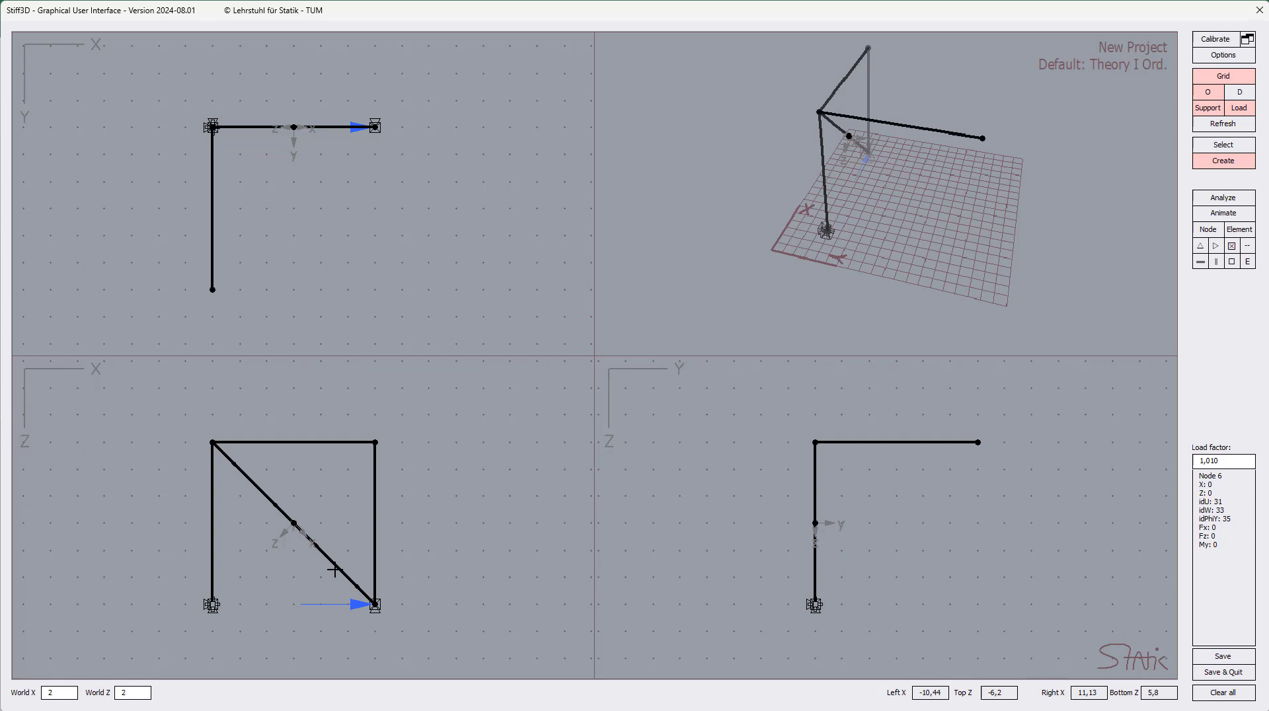
{"action": "left_click", "coordinate": [1221, 210]}
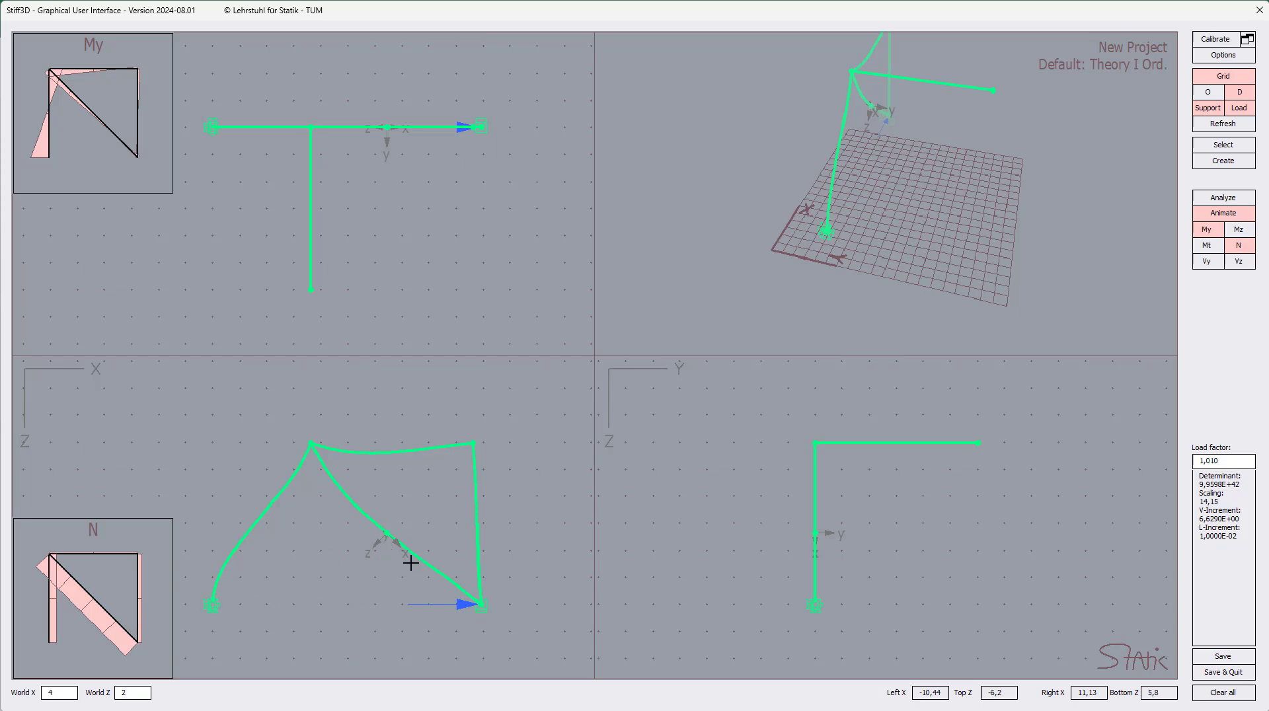
{"action": "left_click", "coordinate": [347, 505]}
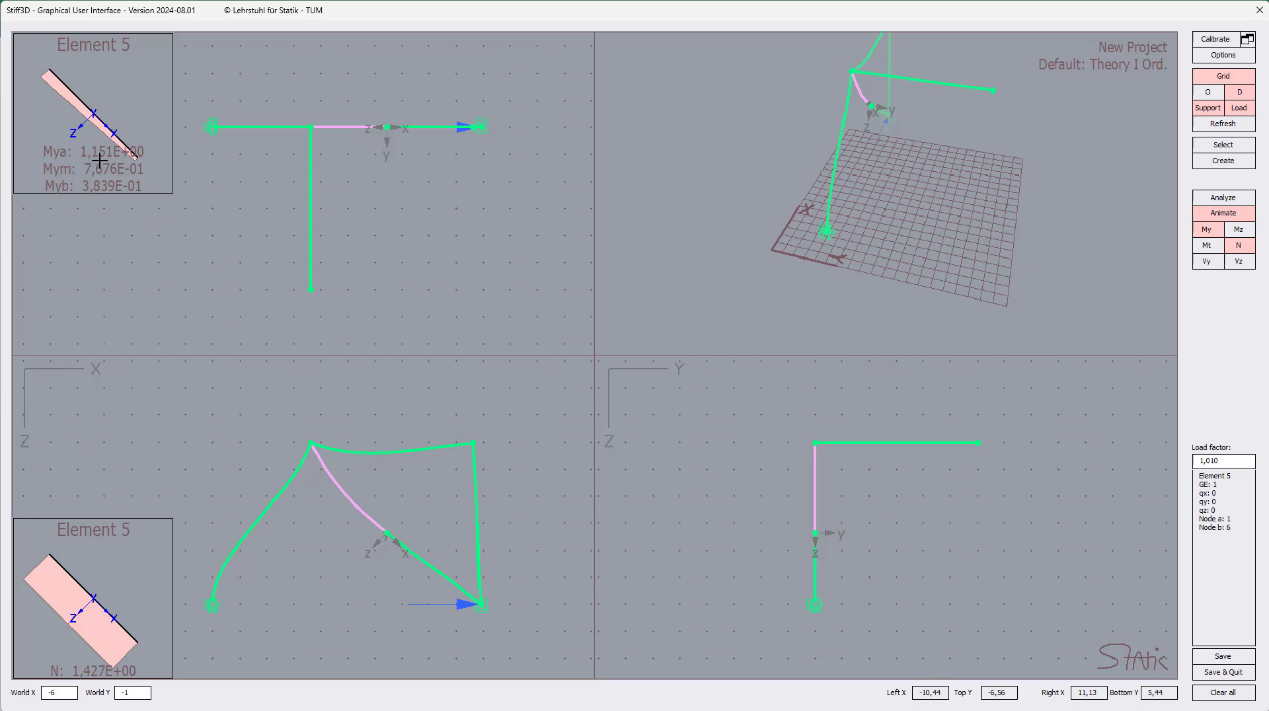
{"action": "left_click", "coordinate": [1223, 198]}
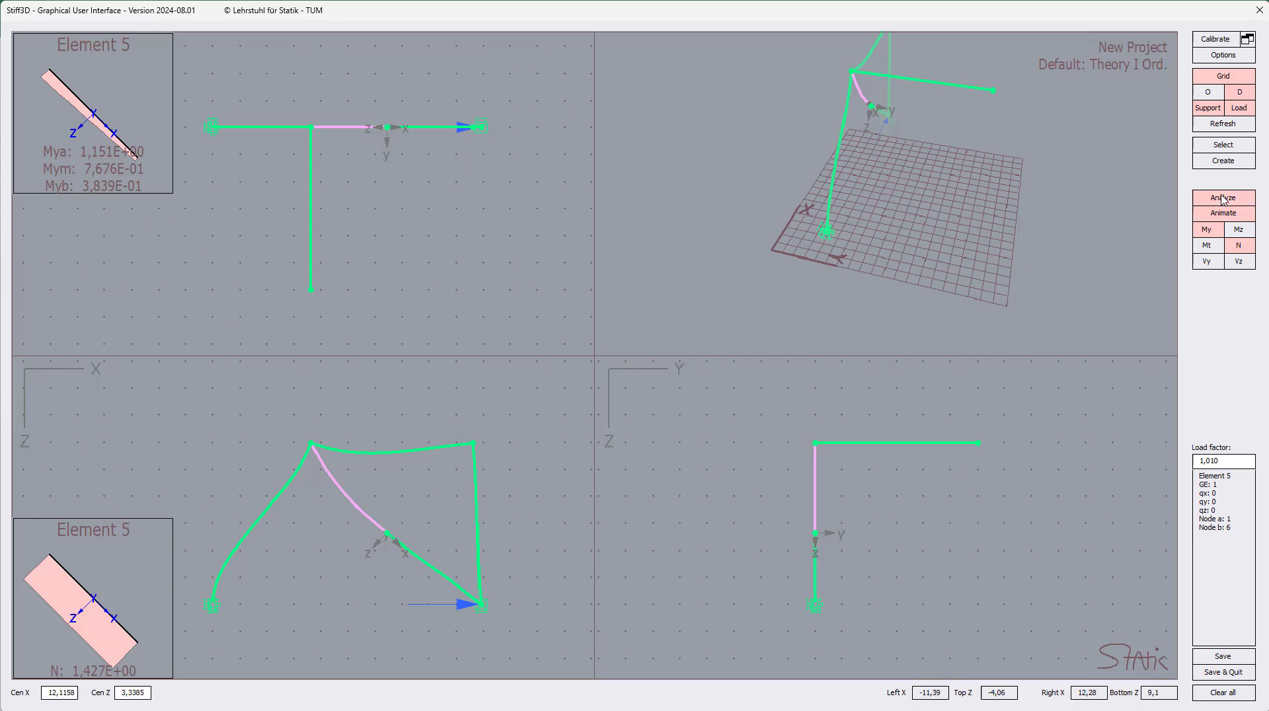
{"action": "left_click", "coordinate": [1223, 161]}
Step: Create a double node at the diagonal's midpoint node 6 and assign Element 6 to it
{"action": "left_click", "coordinate": [275, 506]}
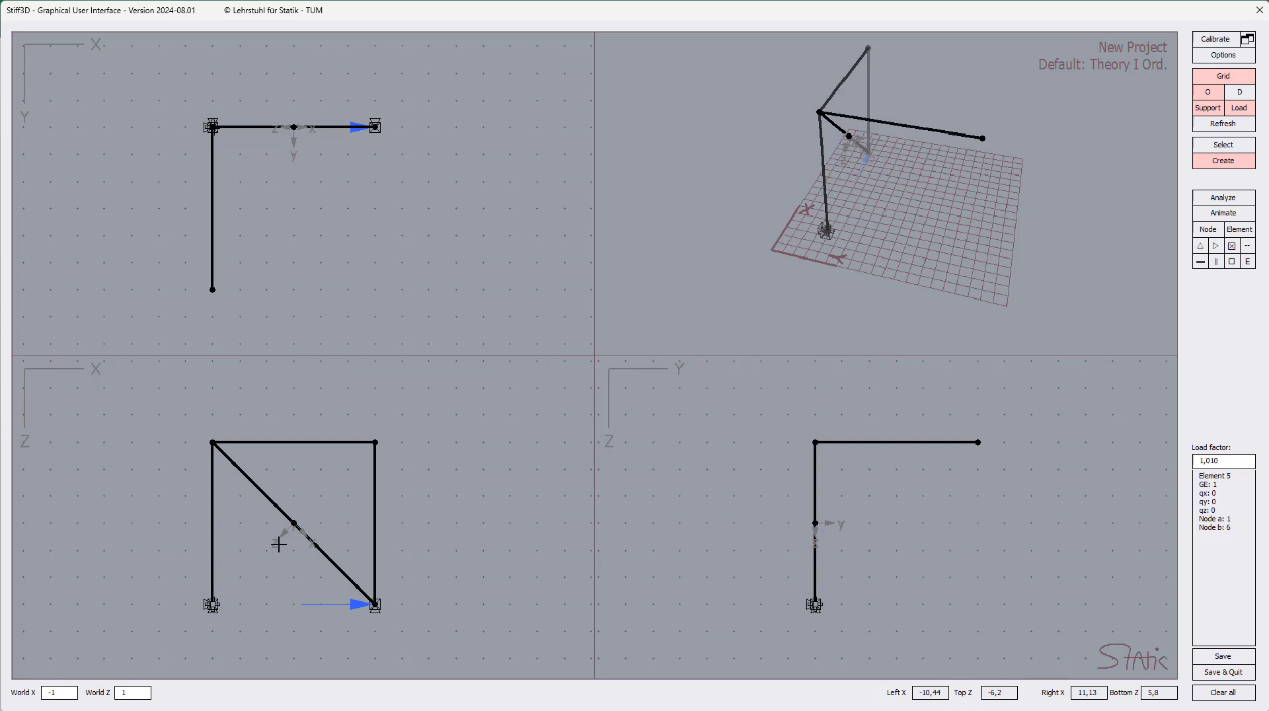
{"action": "right_click", "coordinate": [294, 525]}
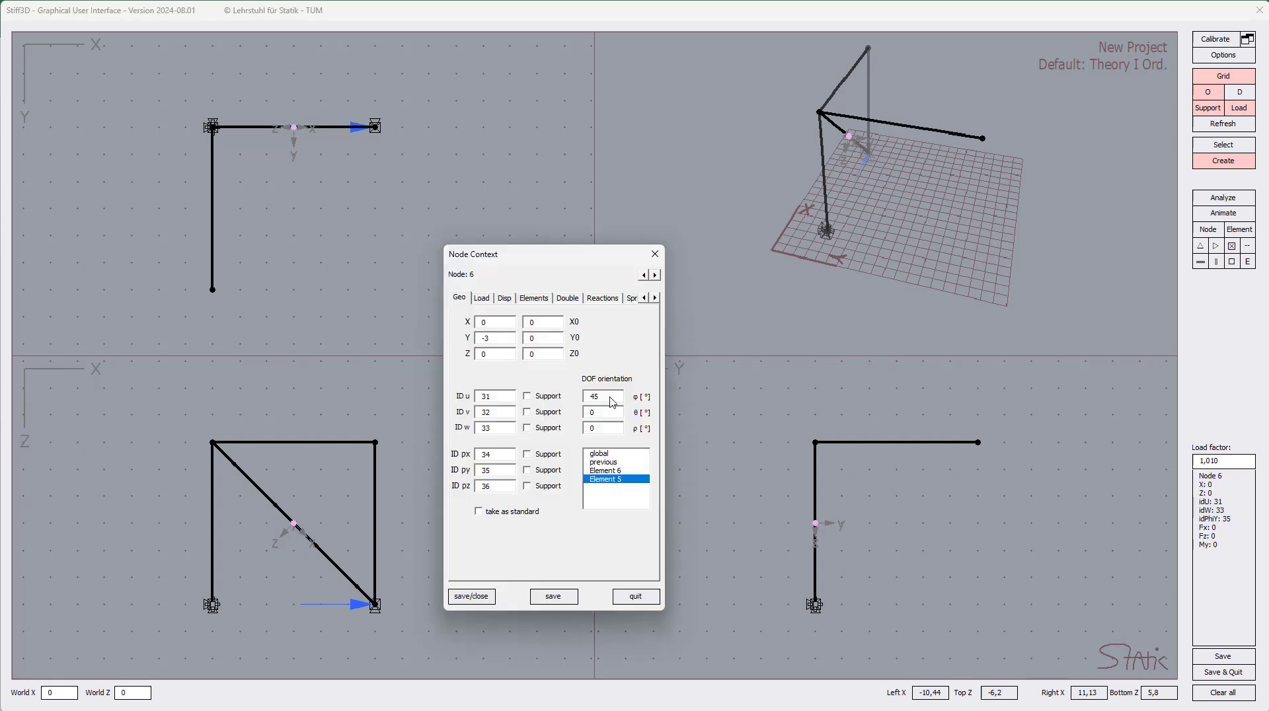
{"action": "left_click", "coordinate": [567, 298]}
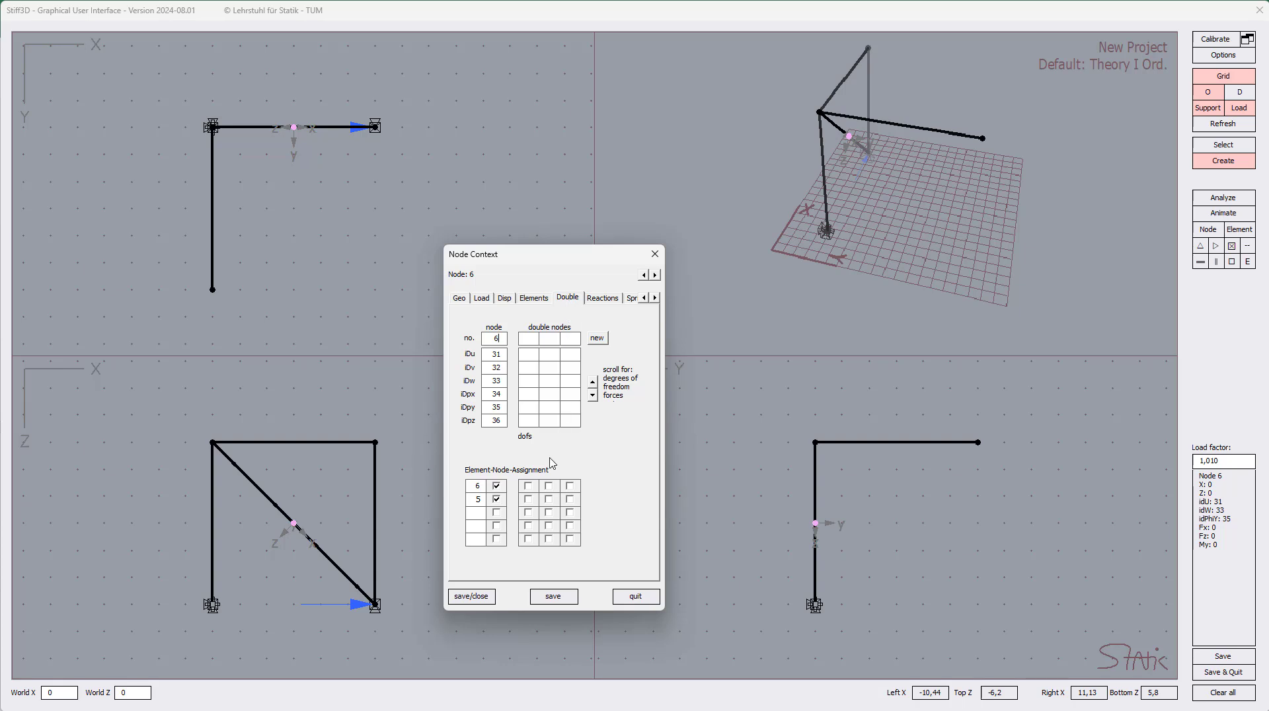
{"action": "left_click", "coordinate": [528, 487]}
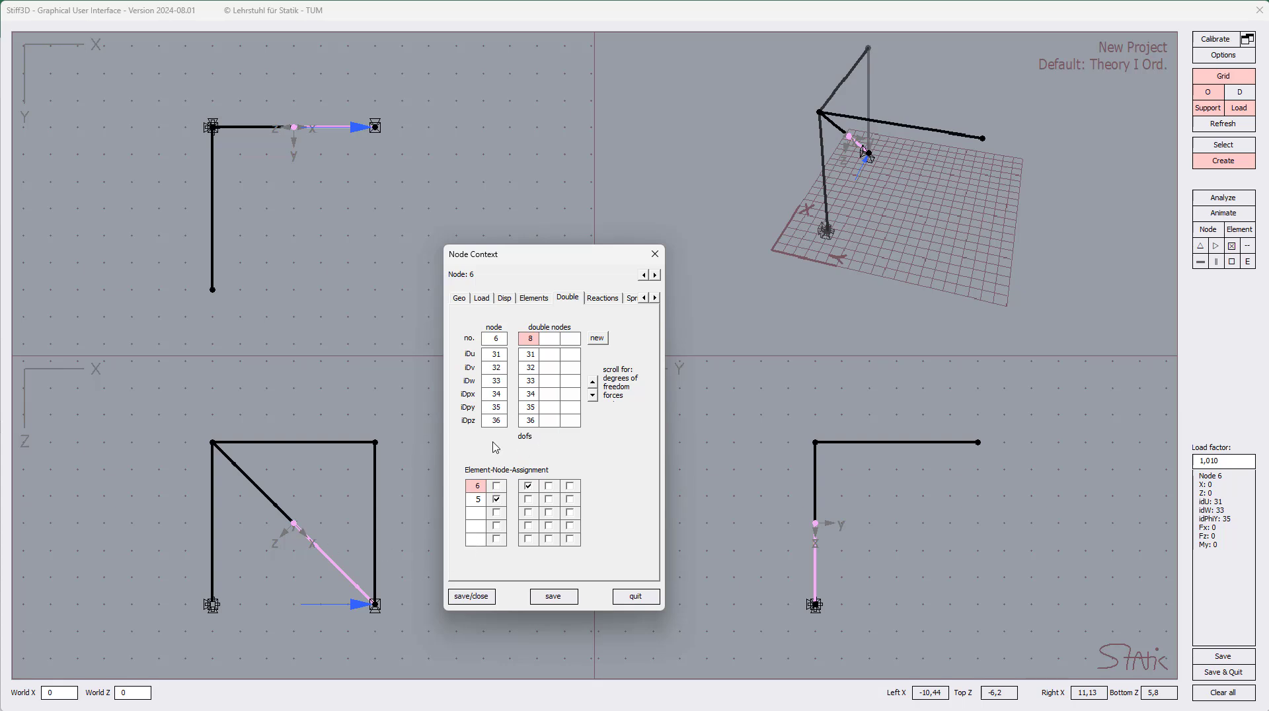
{"action": "left_click", "coordinate": [470, 597]}
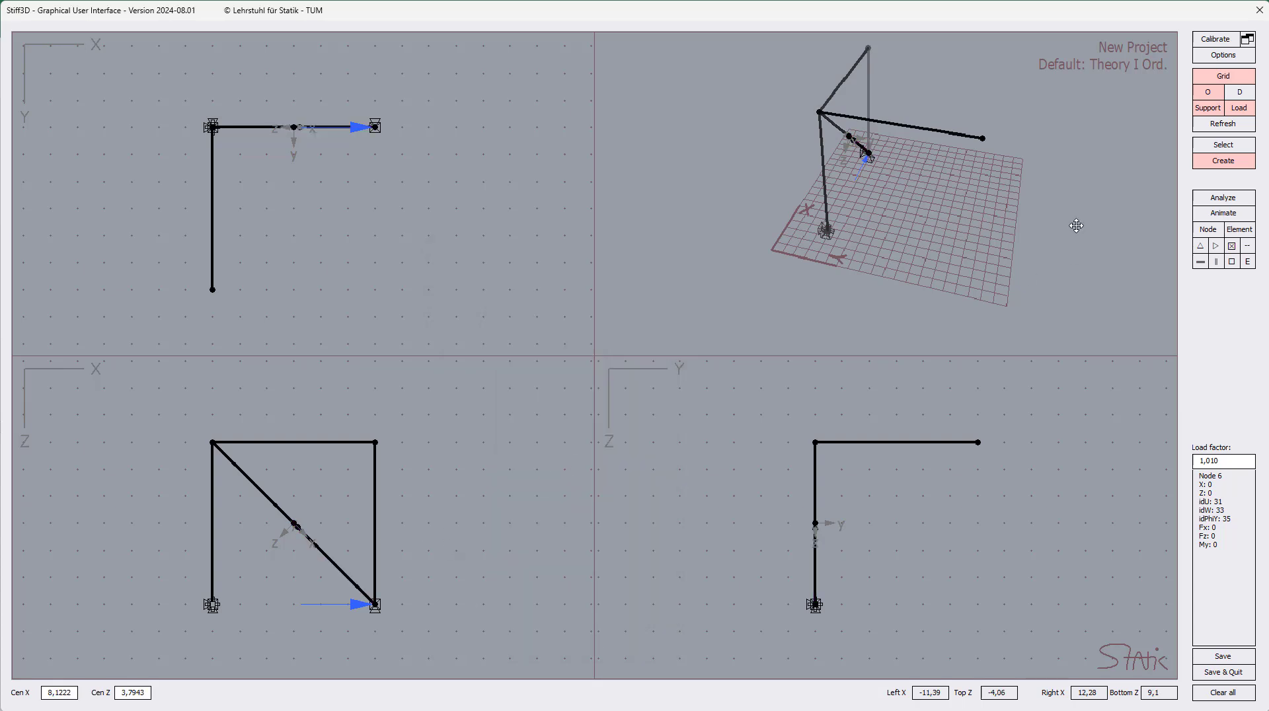
Step: Animate the frame with the double node, check Element 5's My and N diagrams, and return to create mode
{"action": "left_click", "coordinate": [1217, 212]}
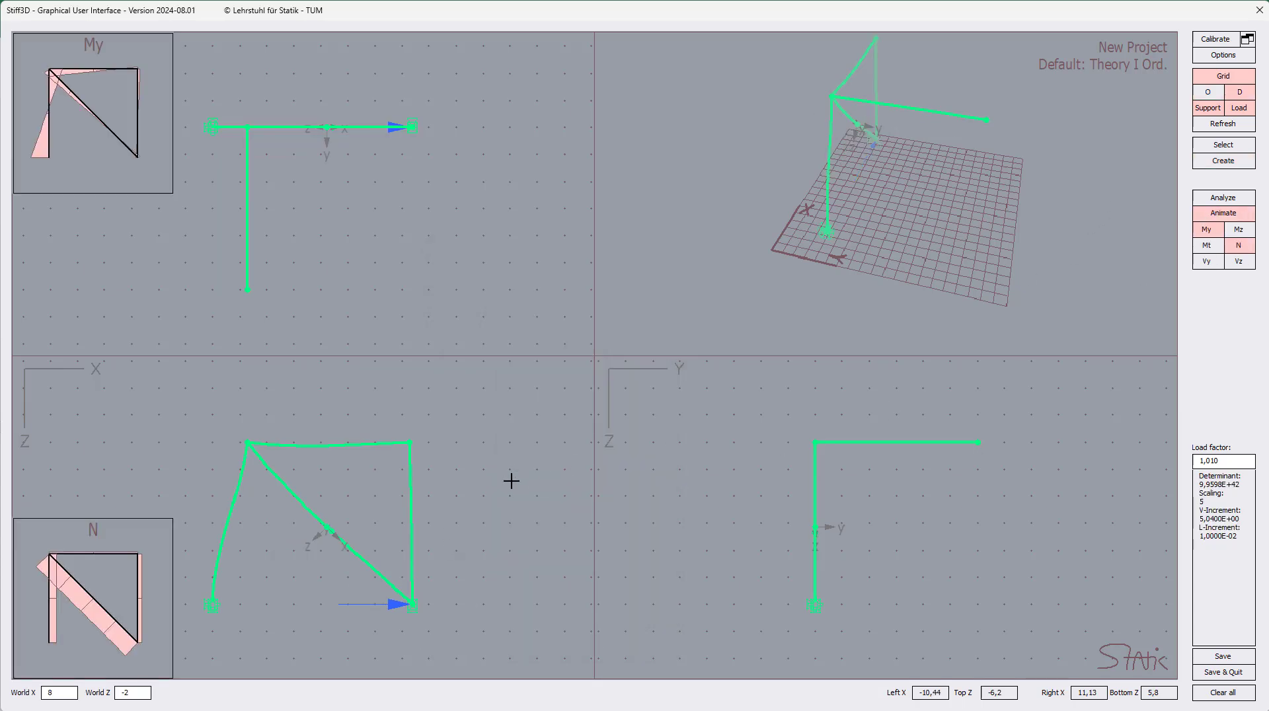
{"action": "left_click", "coordinate": [286, 481]}
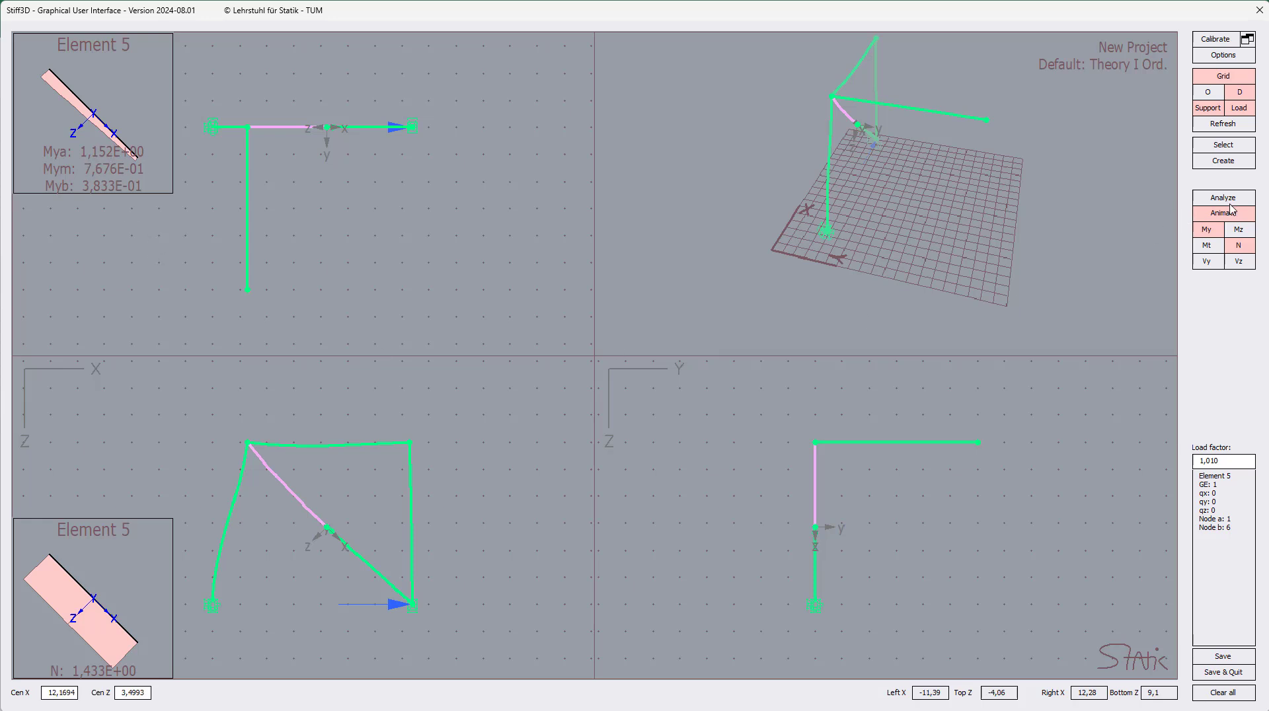
{"action": "left_click", "coordinate": [1223, 161]}
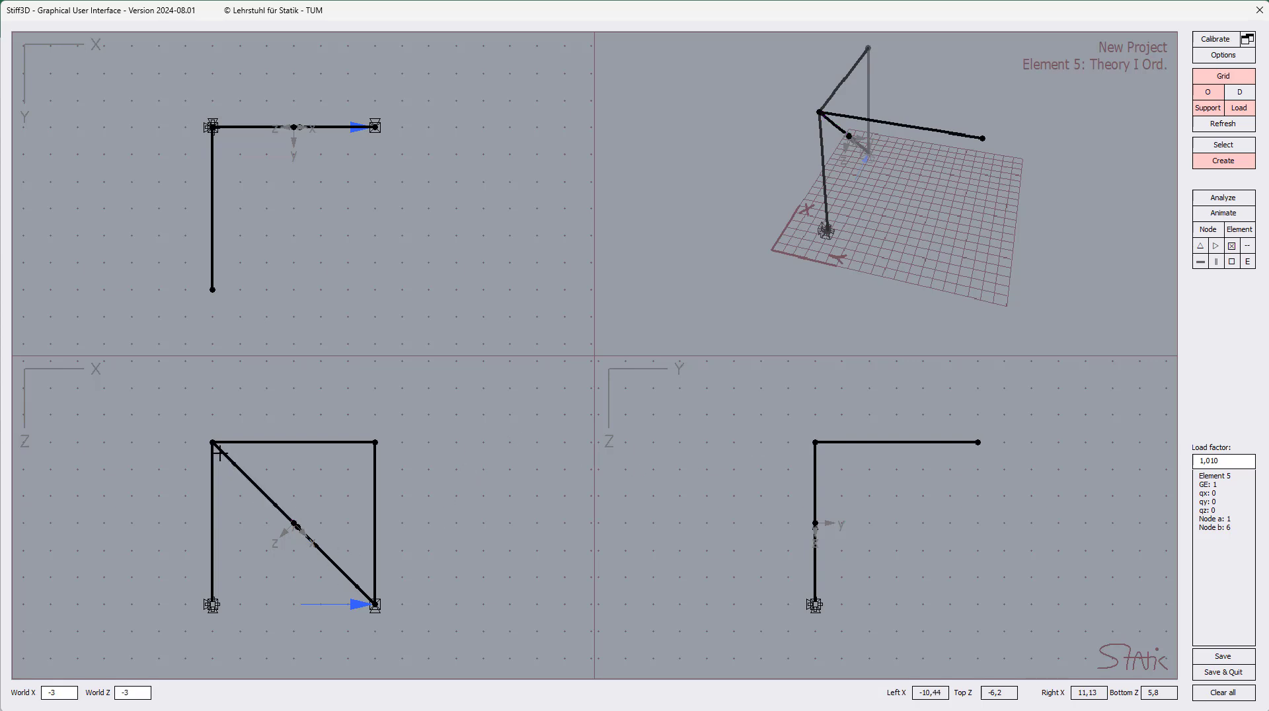
Step: Release the axial degree of freedom at the diagonal's midpoint by setting double node 7's iDu to 37
{"action": "right_click", "coordinate": [296, 522]}
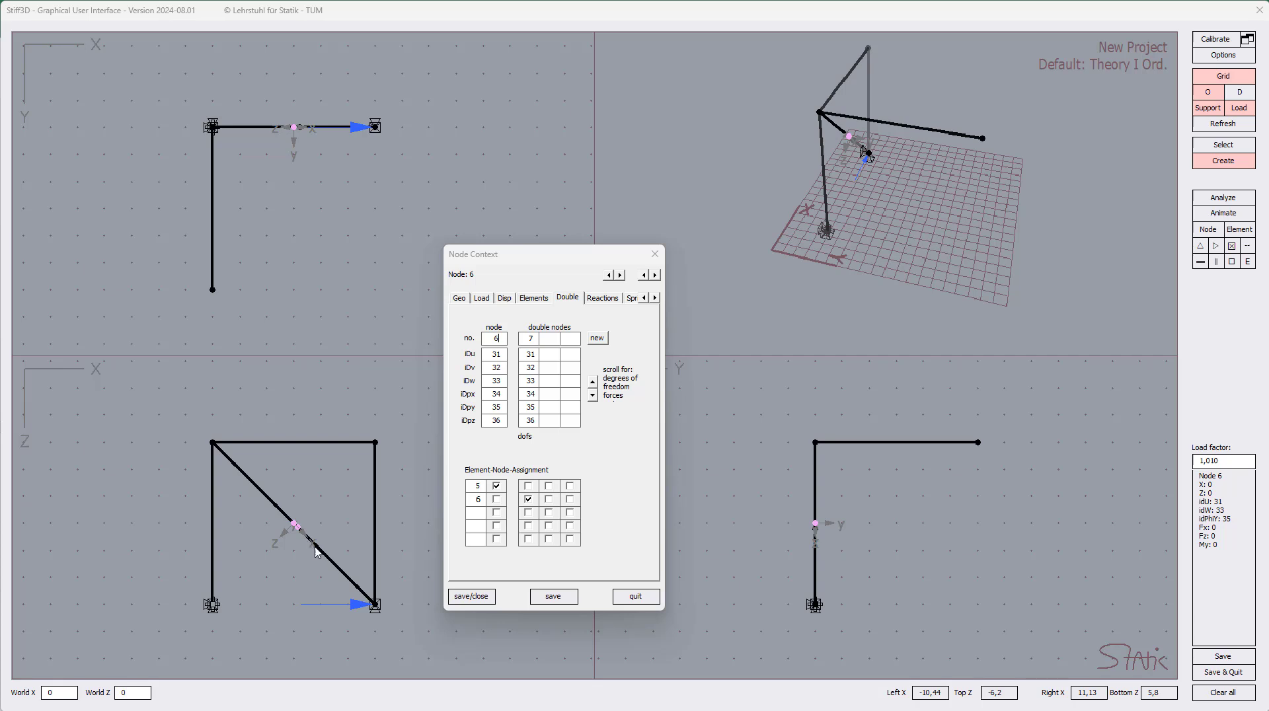
{"action": "double_click", "coordinate": [533, 355]}
{"action": "left_click", "coordinate": [548, 599]}
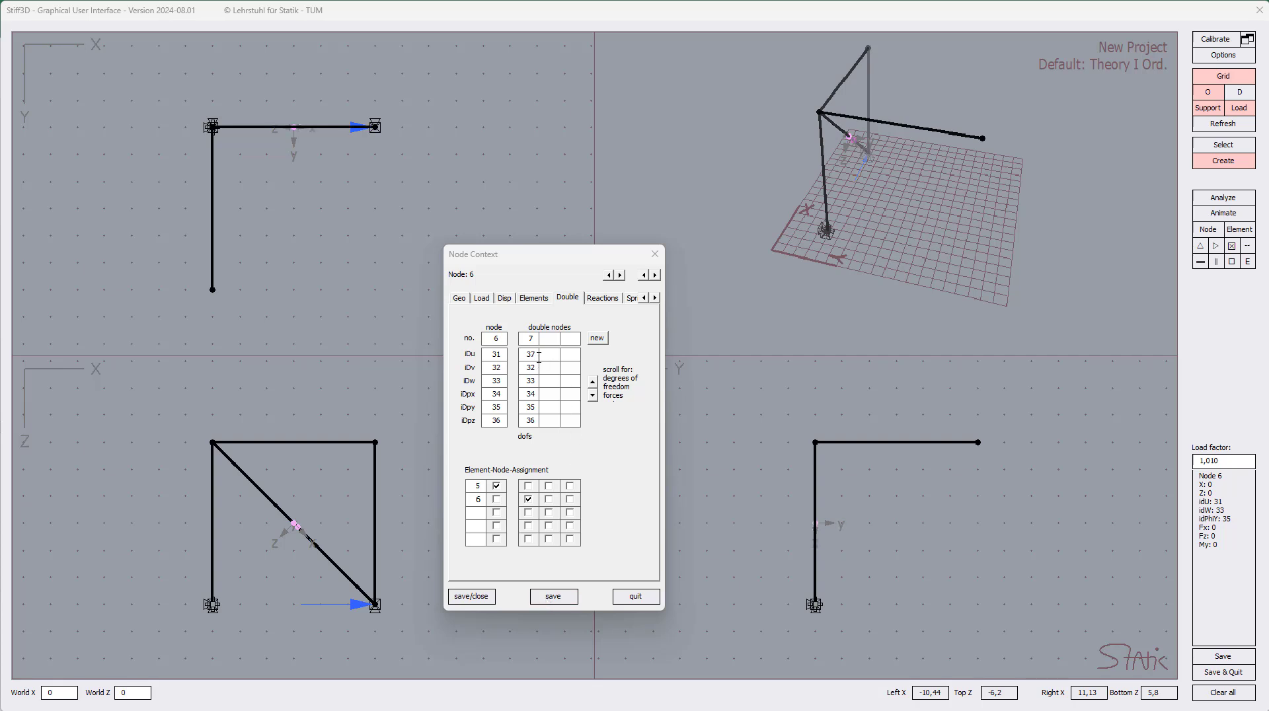
{"action": "left_click", "coordinate": [488, 599]}
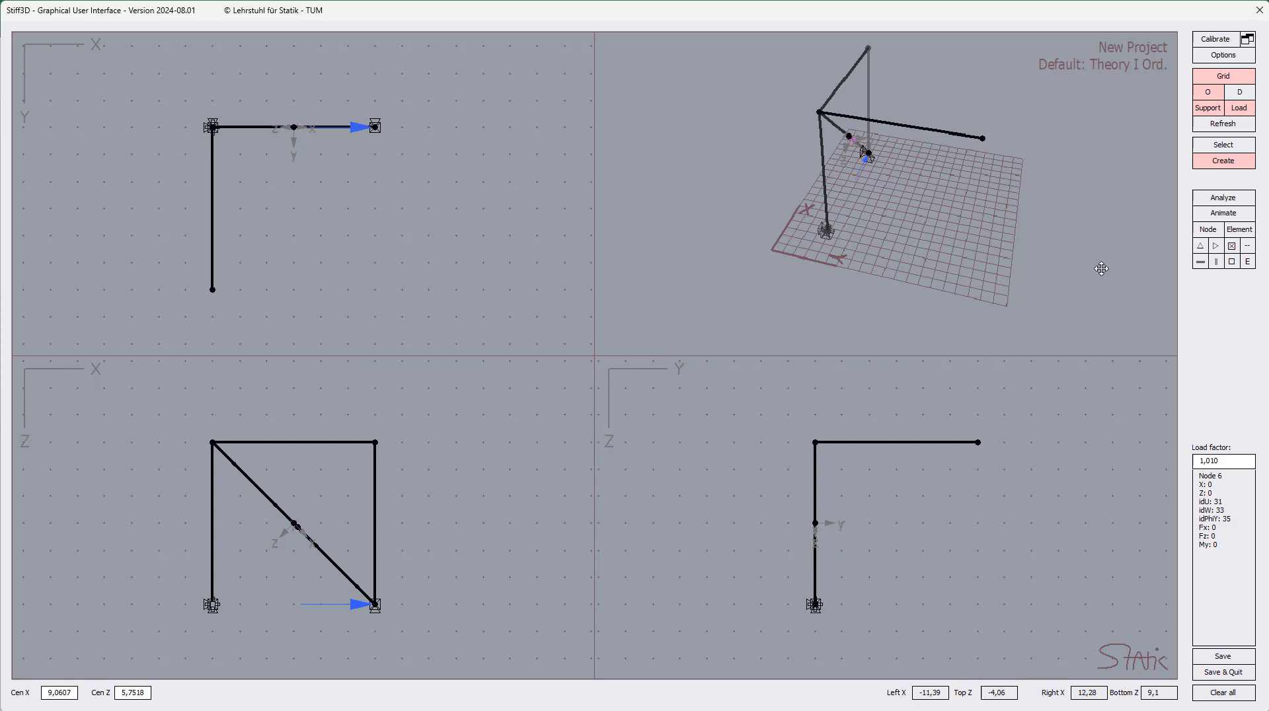
Step: Analyze the frame with the axial release and inspect the My and N diagrams of Element 5
{"action": "left_click", "coordinate": [1234, 200]}
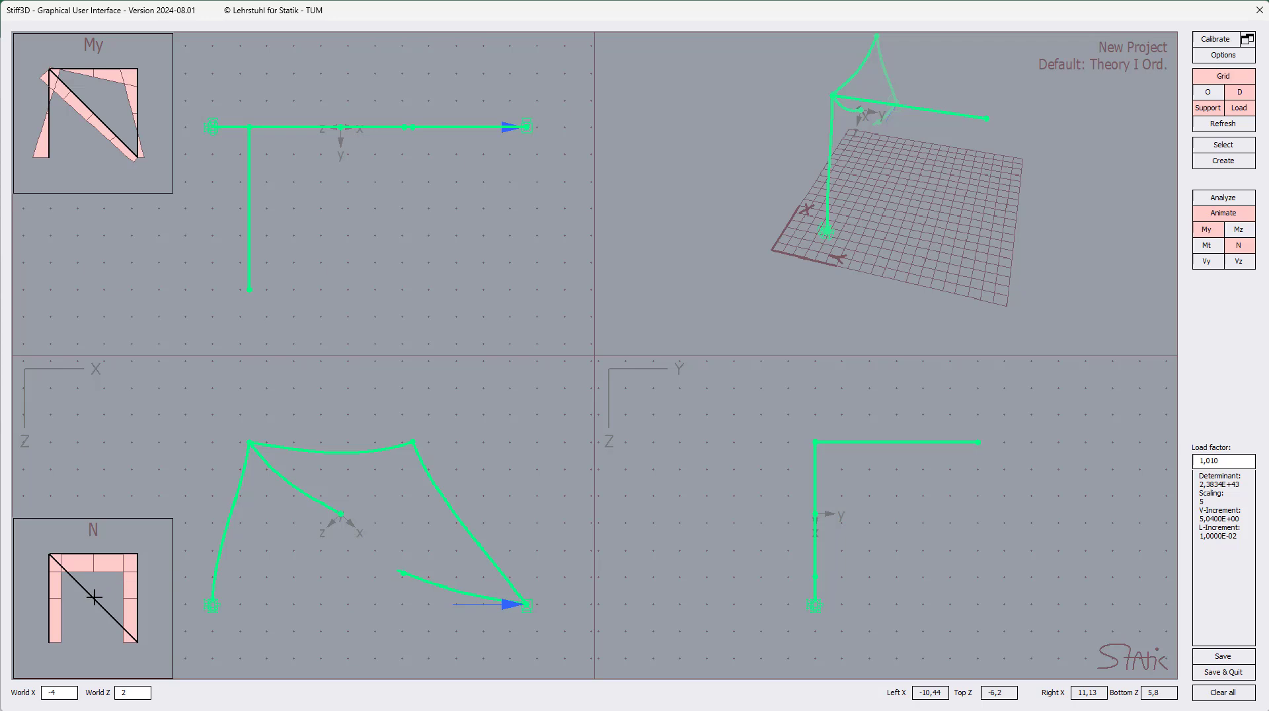
{"action": "left_click", "coordinate": [294, 492]}
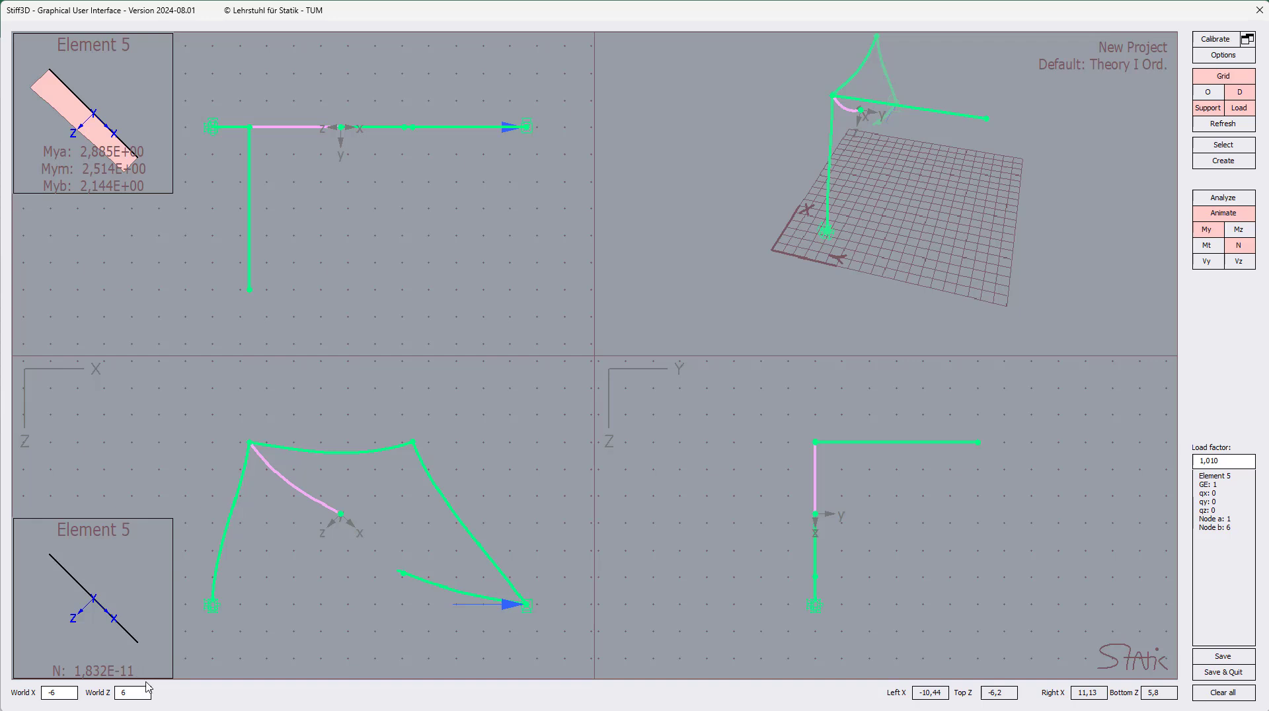
{"action": "left_click", "coordinate": [311, 504]}
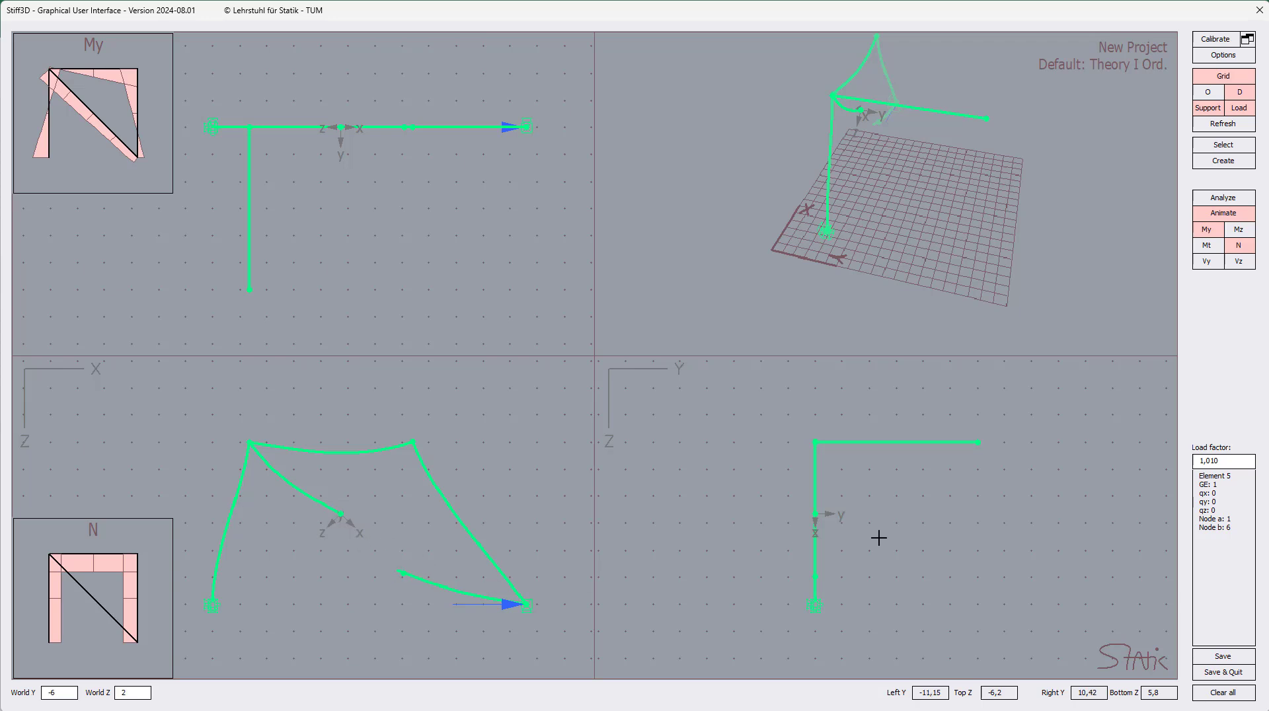
Step: Show the Vy and Vz diagrams, compare the internal forces of Elements 5 and 6, and return to create mode
{"action": "left_click", "coordinate": [1214, 264]}
{"action": "left_click", "coordinate": [1239, 262]}
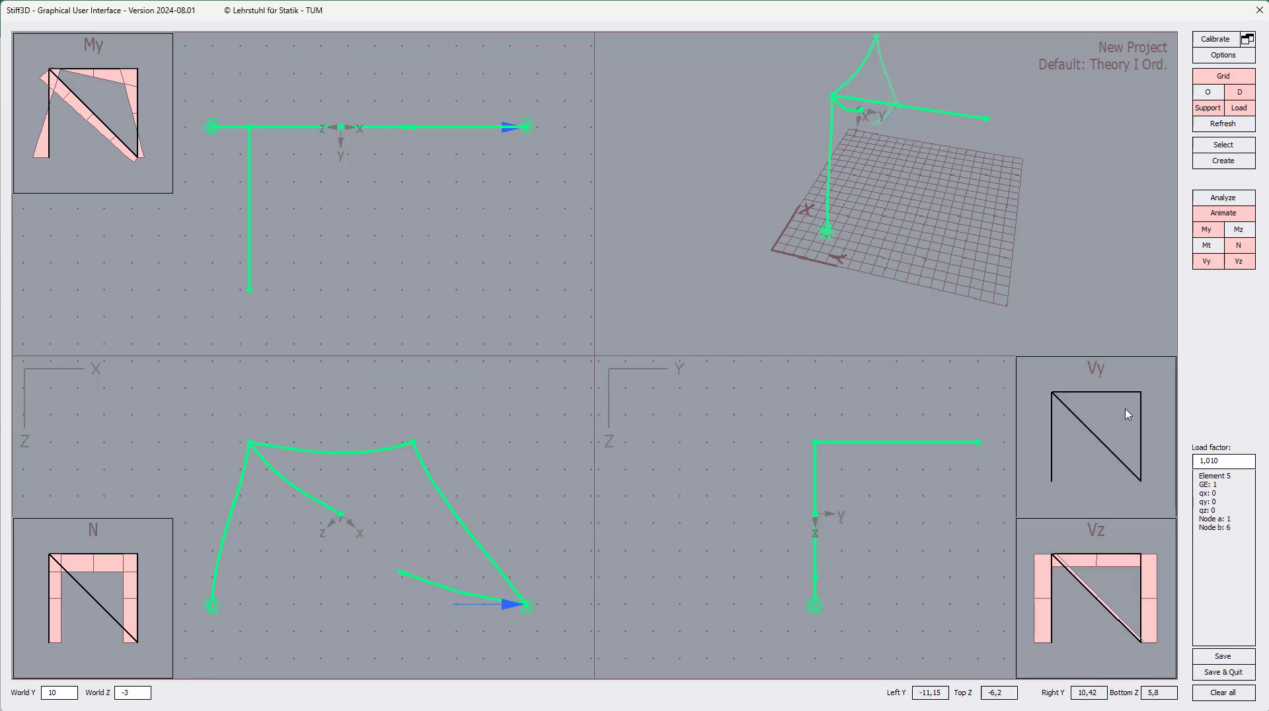
{"action": "left_click", "coordinate": [437, 582]}
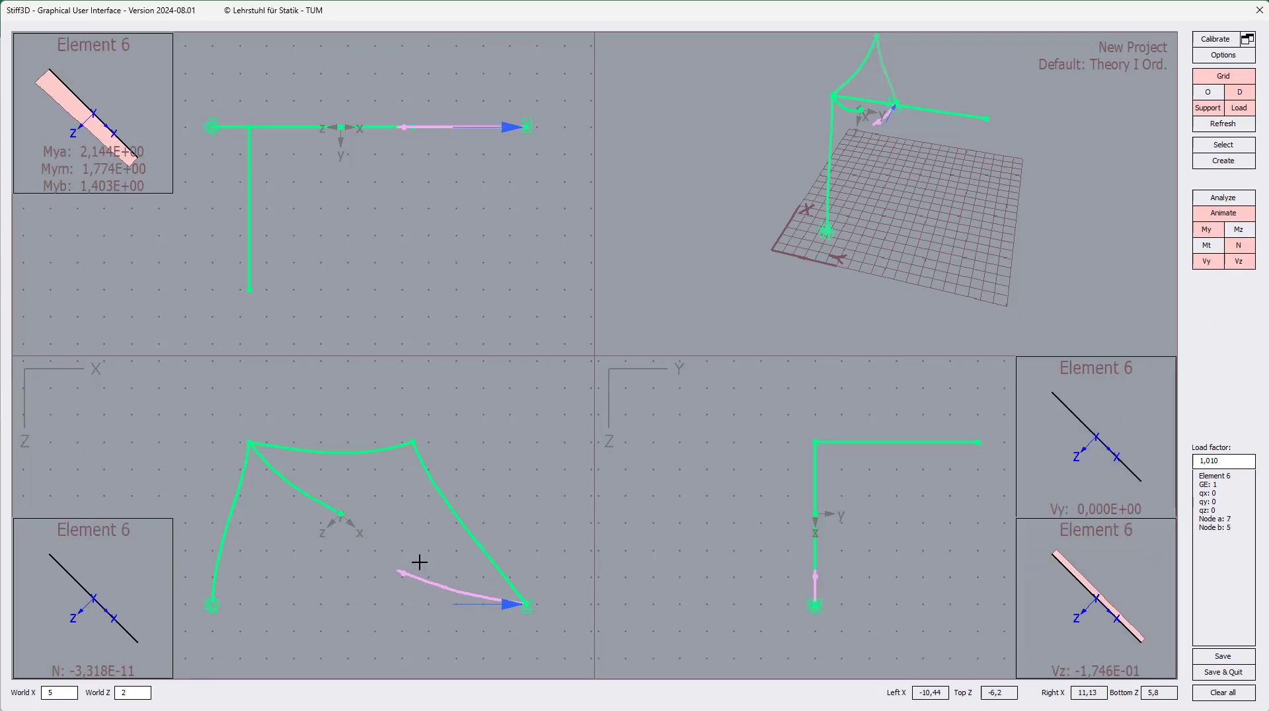
{"action": "left_click", "coordinate": [310, 503]}
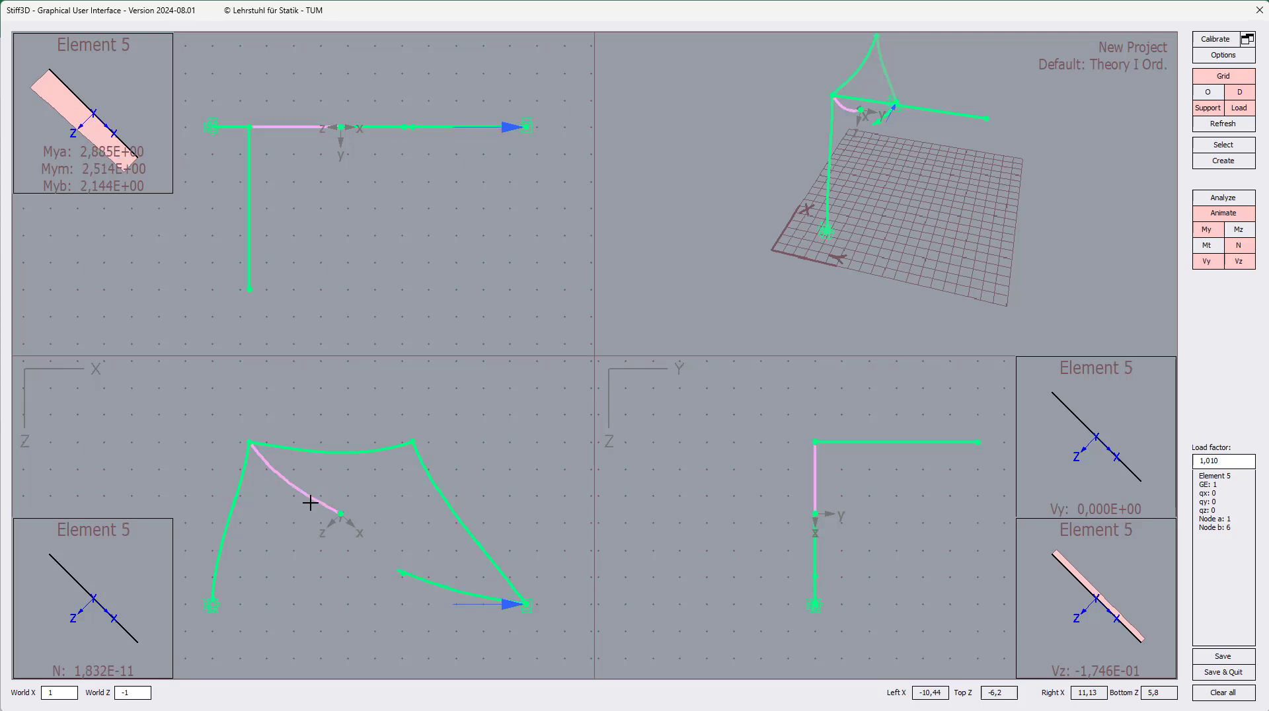
{"action": "left_click", "coordinate": [441, 595]}
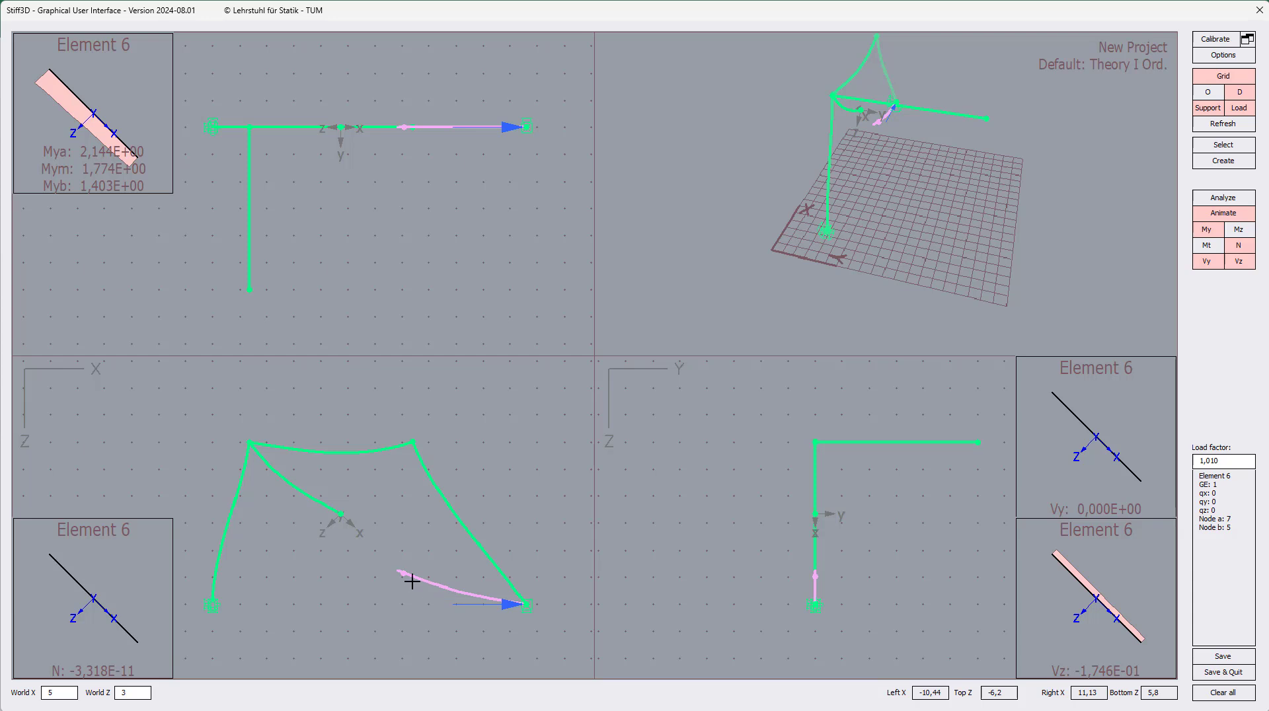
{"action": "left_click", "coordinate": [326, 511]}
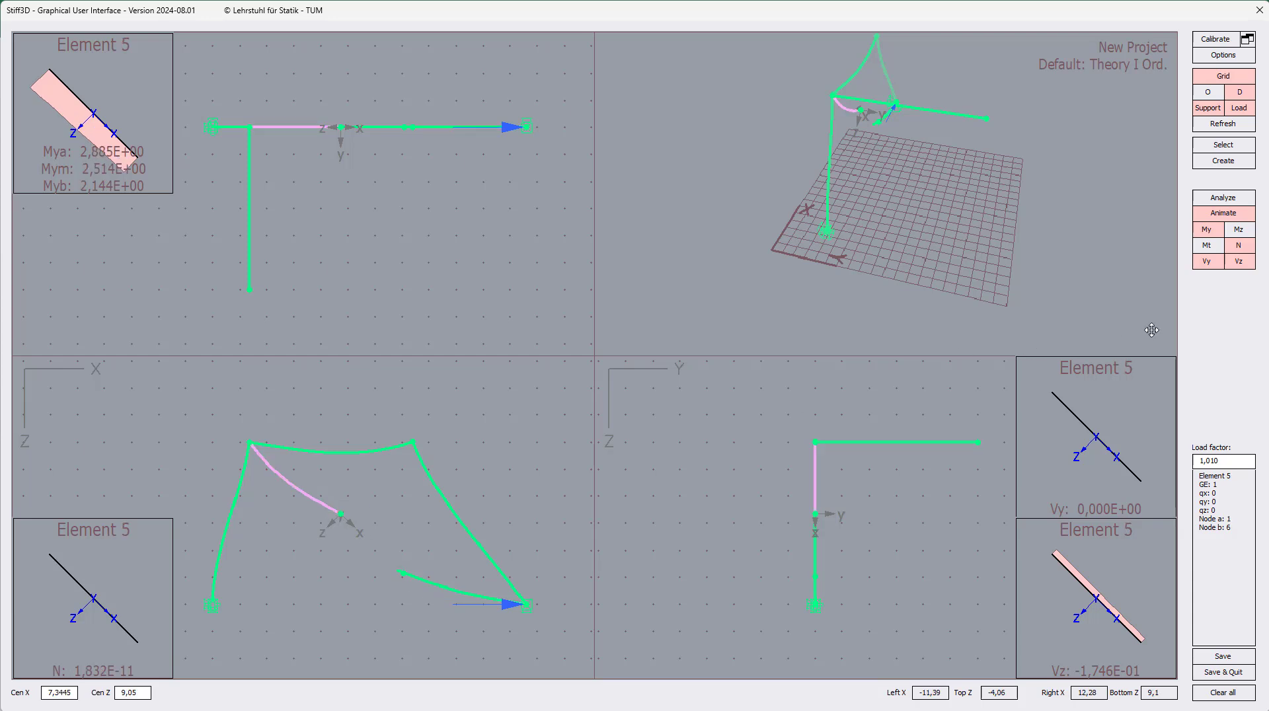
{"action": "left_click", "coordinate": [1247, 267]}
{"action": "left_click", "coordinate": [1235, 164]}
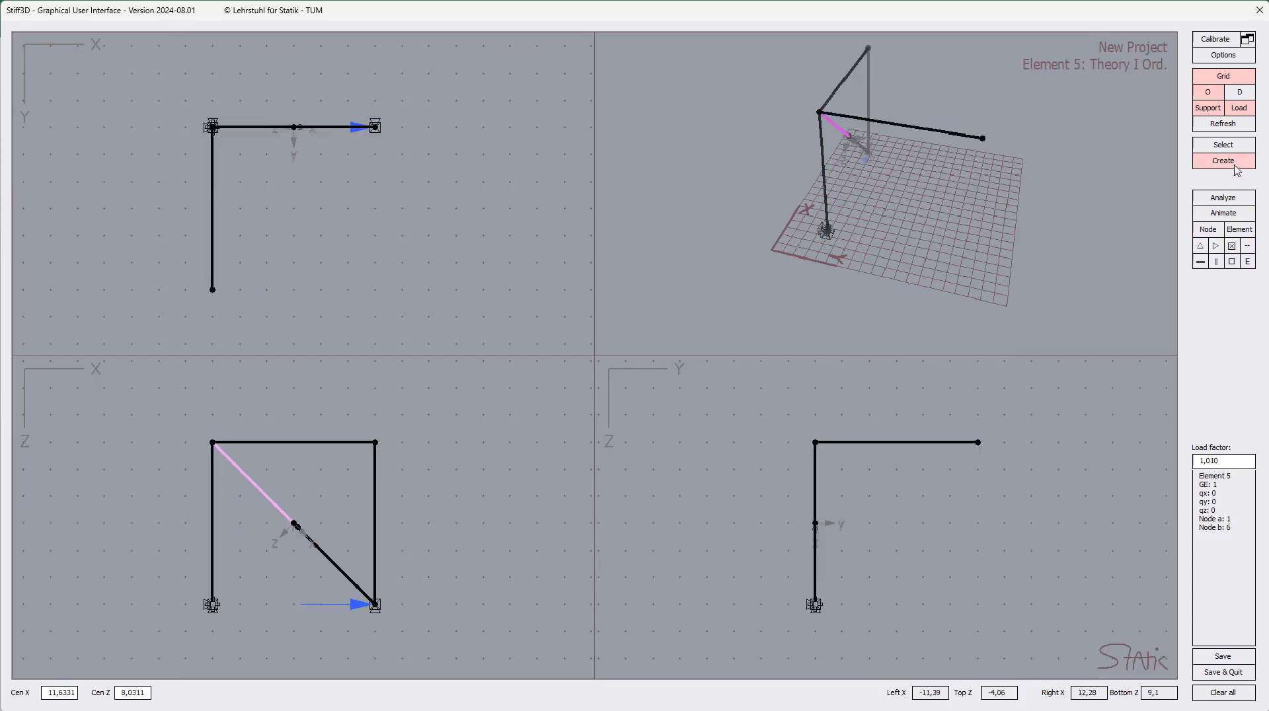